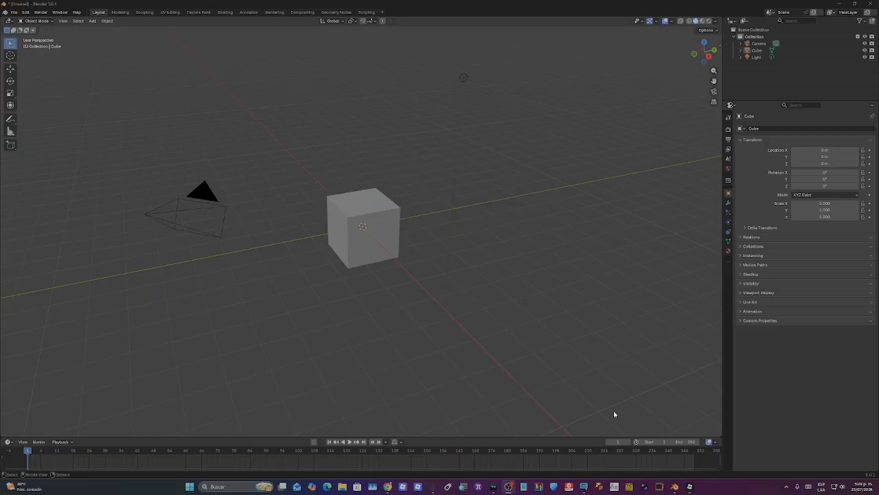
click(690, 487)
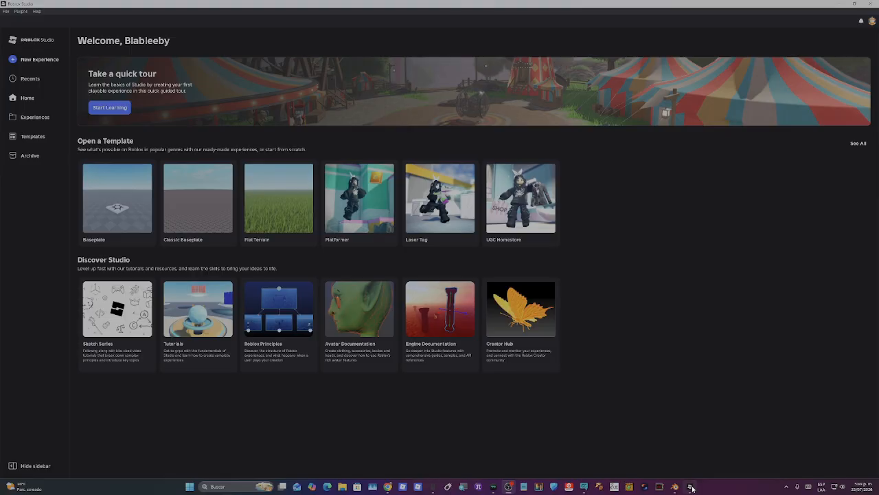
click(676, 489)
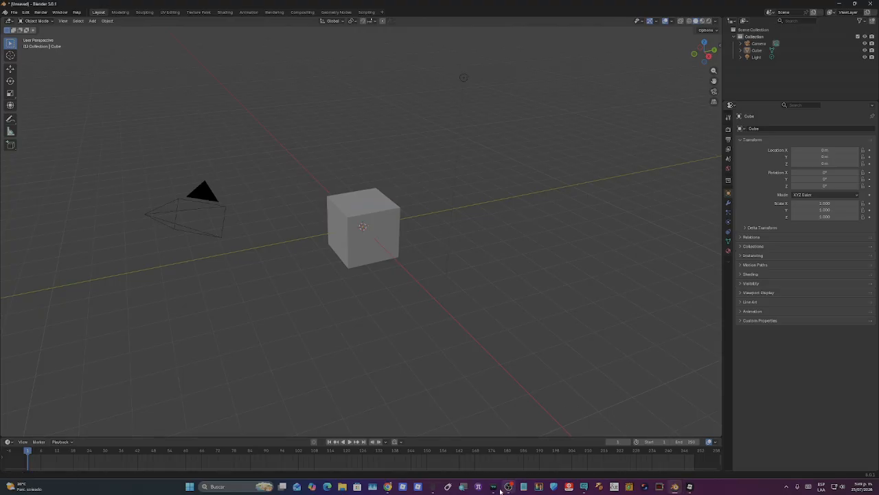
click(583, 486)
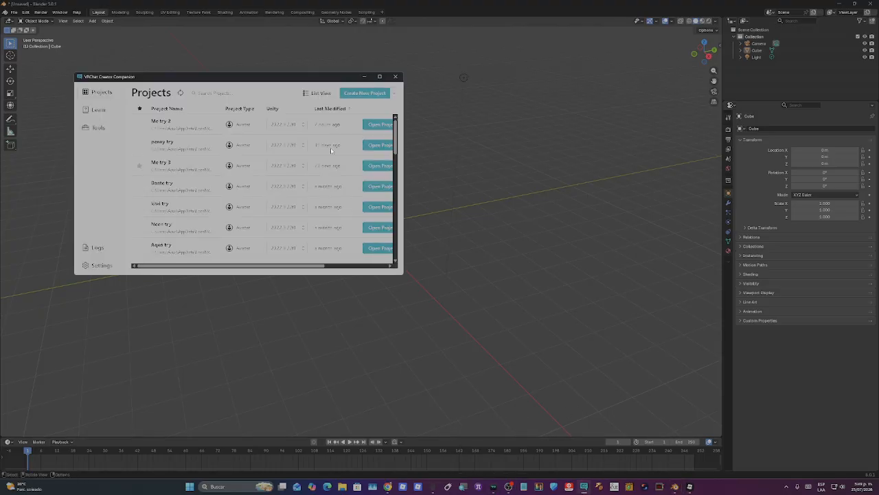
drag(293, 80, 326, 147)
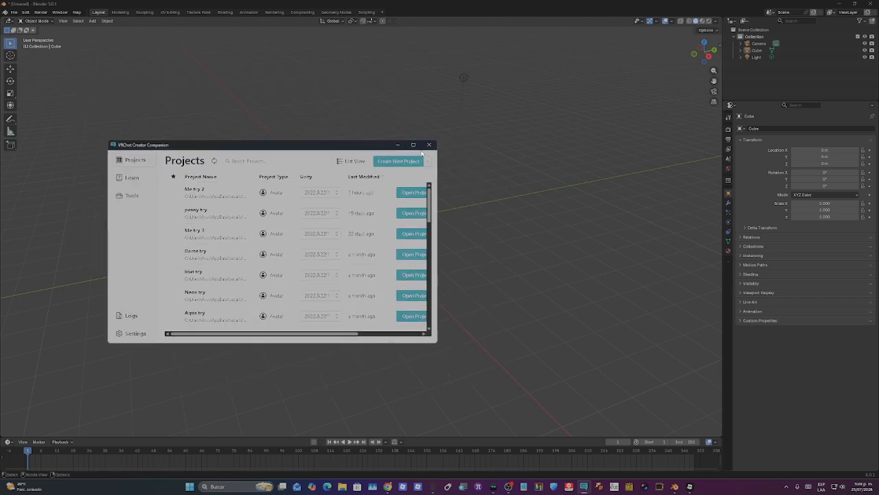
click(399, 146)
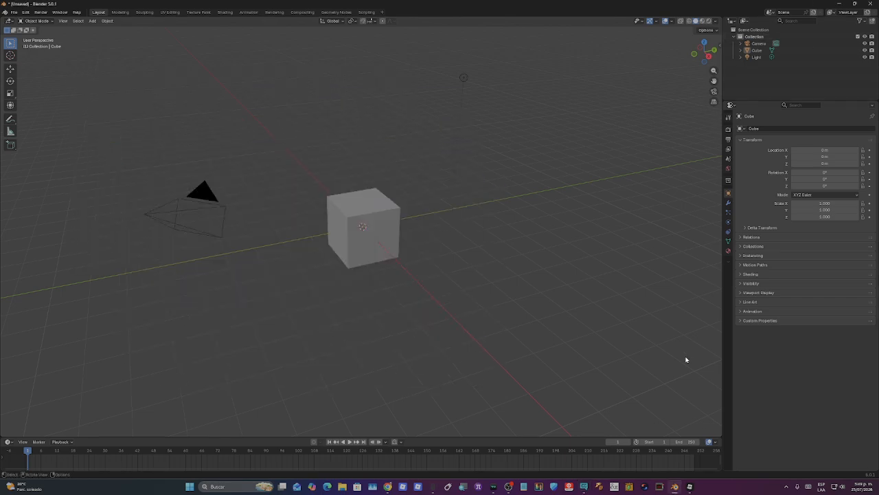
Step: Switch to Roblox Studio and create a new place from the Classic Baseplate template
click(690, 486)
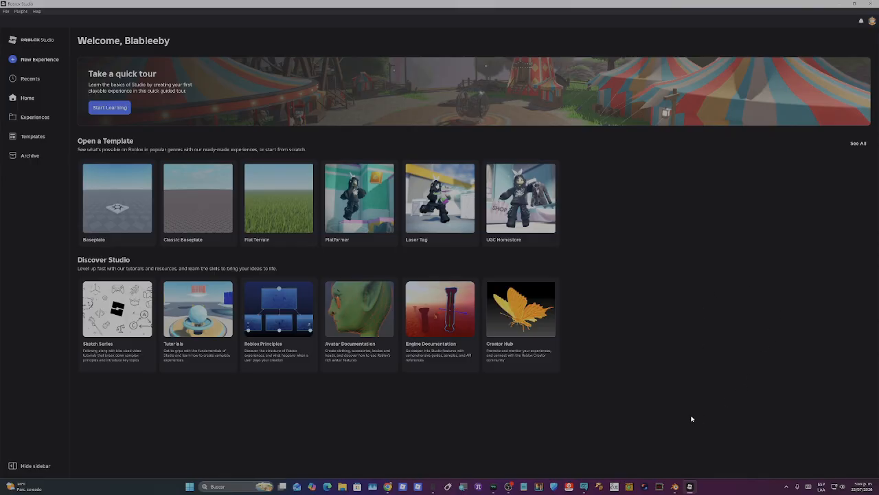
click(194, 223)
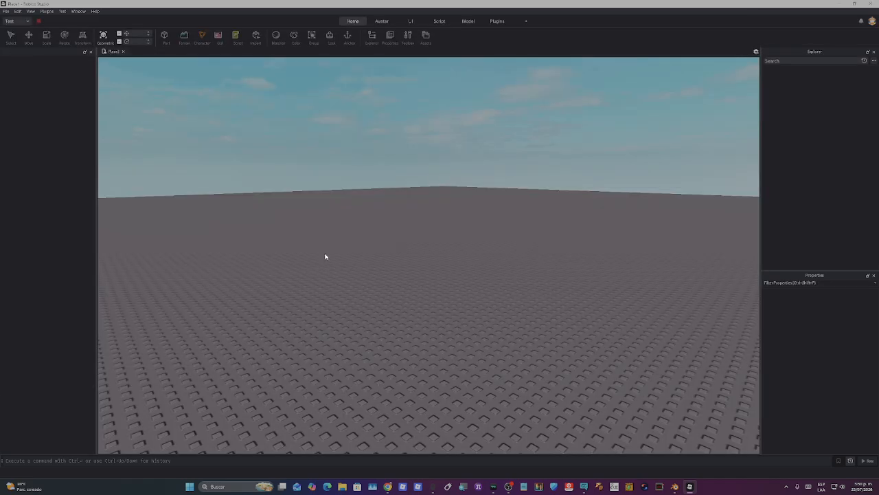
Step: Load the avatar by its account username with the Load Character plugin and spawn it as an R6 rig at the origin
click(497, 20)
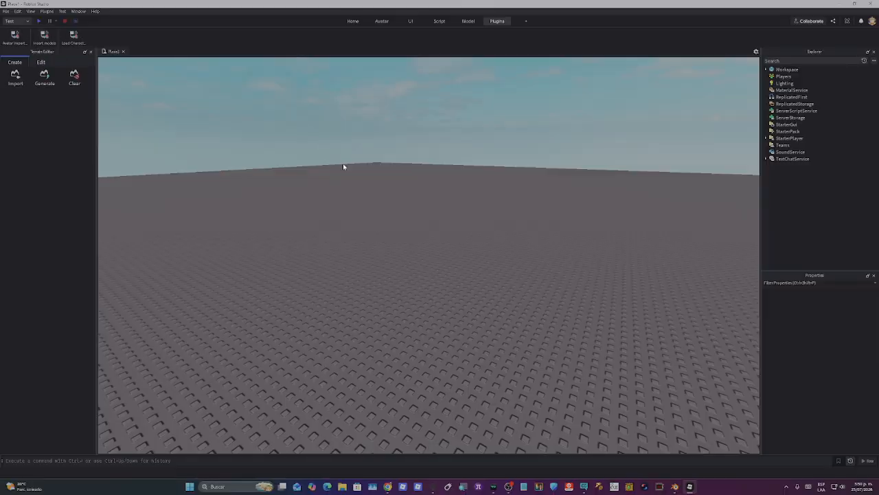
right_drag(343, 167, 385, 198)
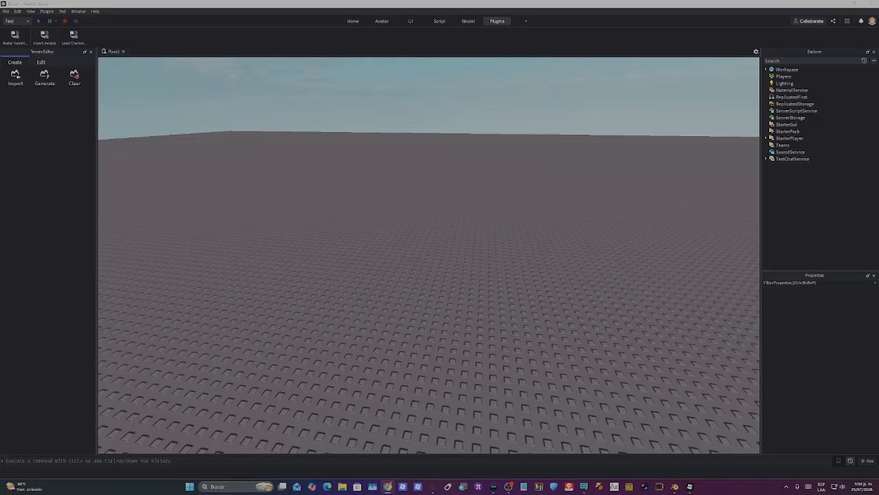
click(74, 37)
mouse_move(304, 207)
mouse_down()
mouse_move(320, 196)
mouse_move(312, 202)
mouse_up()
double_click(291, 277)
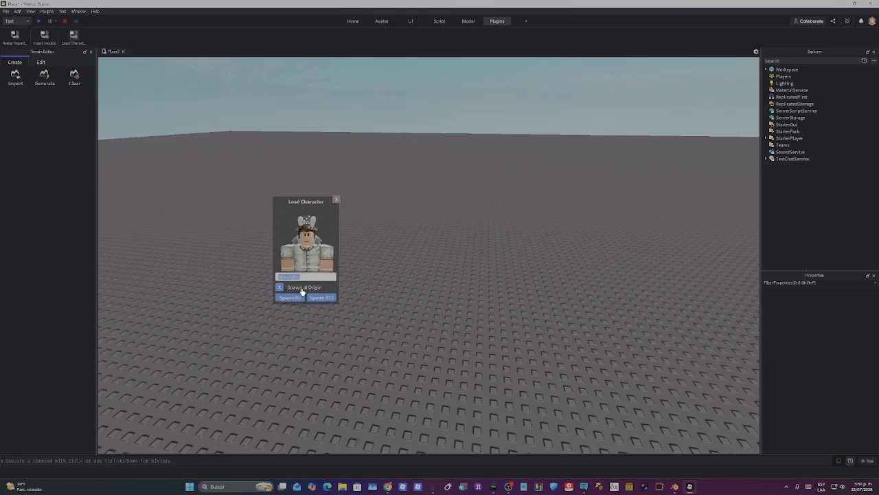
text(Whydoiissomuacci)
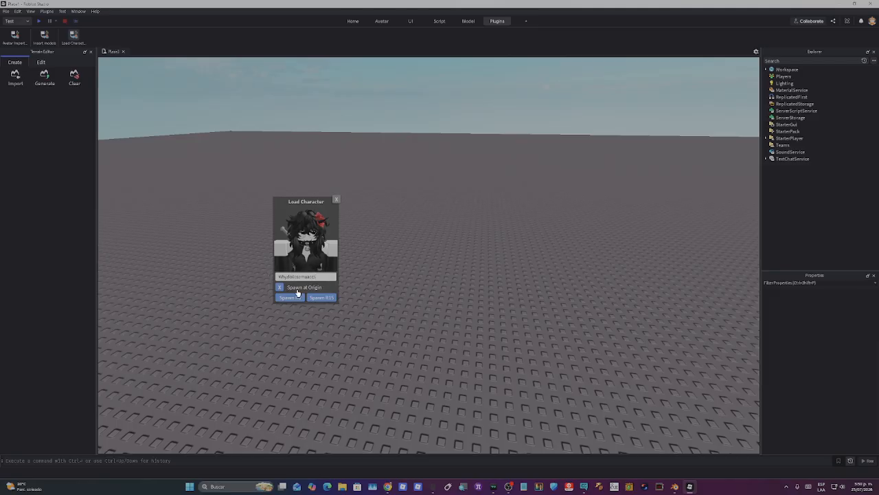
click(293, 299)
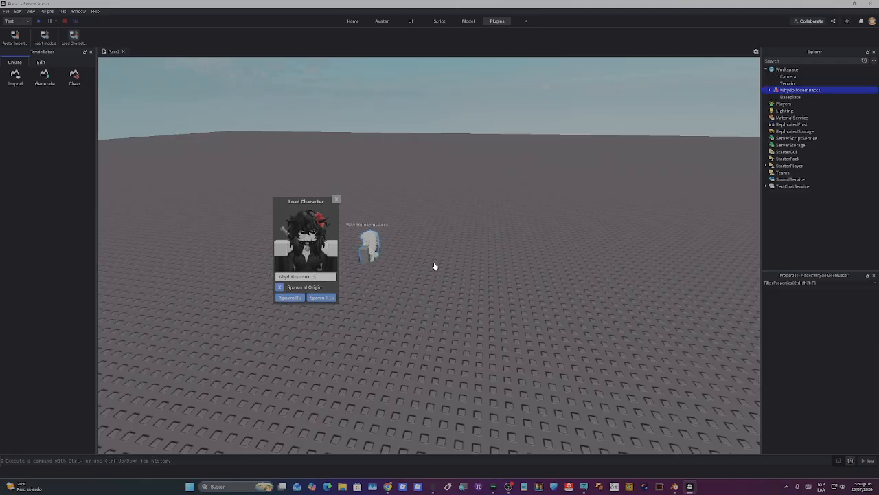
click(336, 200)
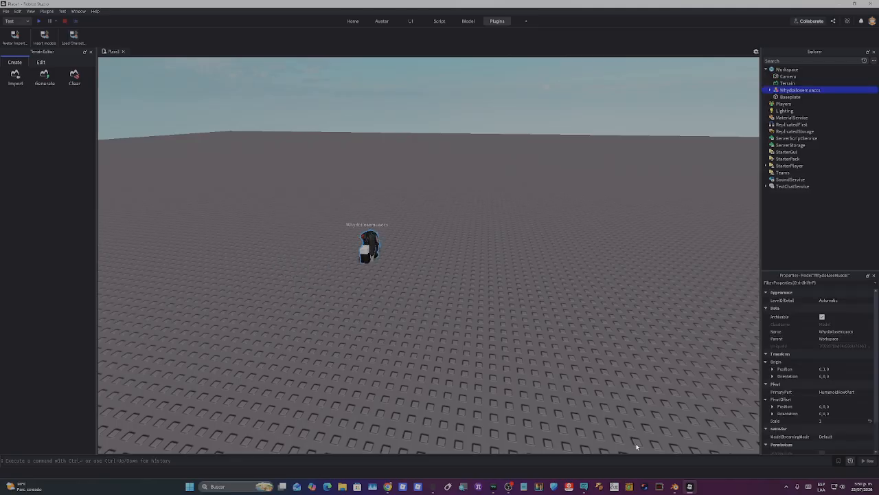
Step: Raise the spawned character out of the baseplate by setting its origin position to 0,3,0
click(514, 333)
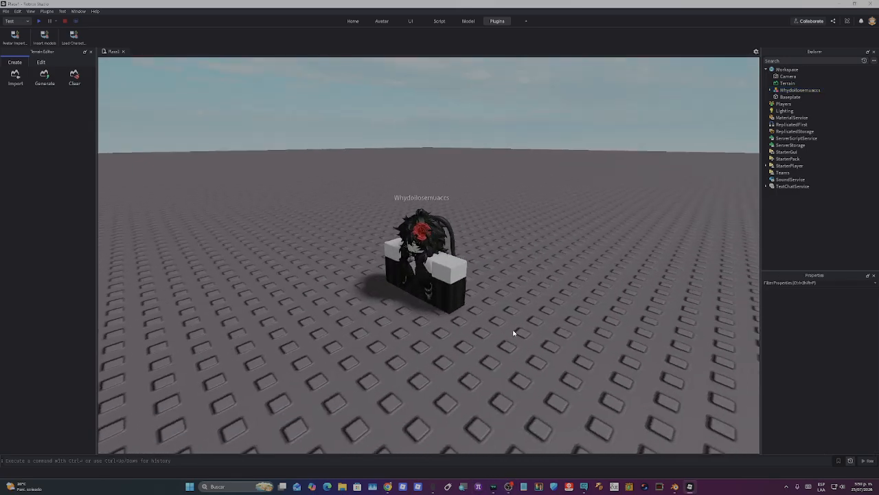
click(473, 272)
right_drag(473, 269, 475, 267)
scroll(475, 268, down, 2)
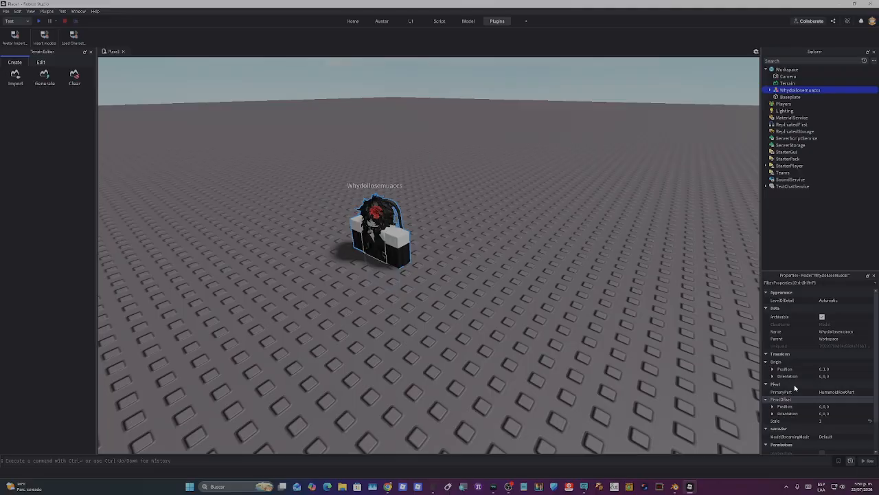
click(826, 369)
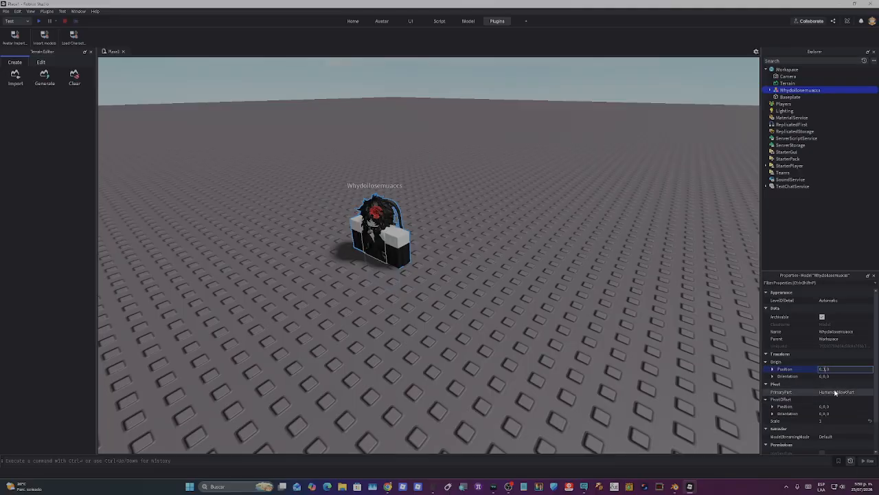
key(Return)
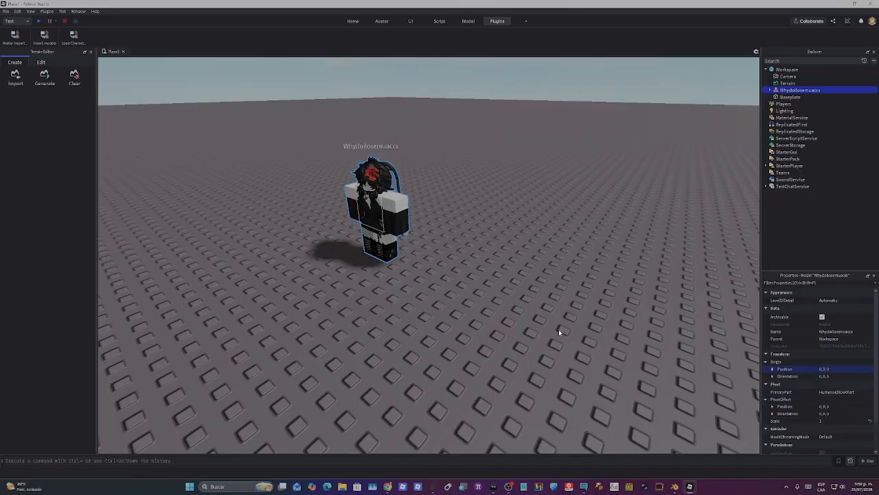
mouse_move(522, 314)
right_down()
mouse_move(525, 307)
mouse_move(521, 317)
right_up()
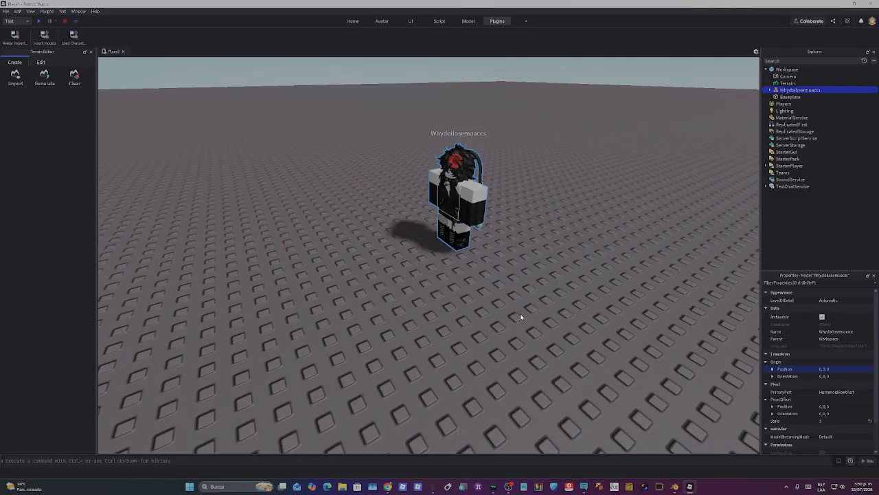
Step: Expand the character's parts and move the right arm sideways away from the torso to X position 2
click(771, 90)
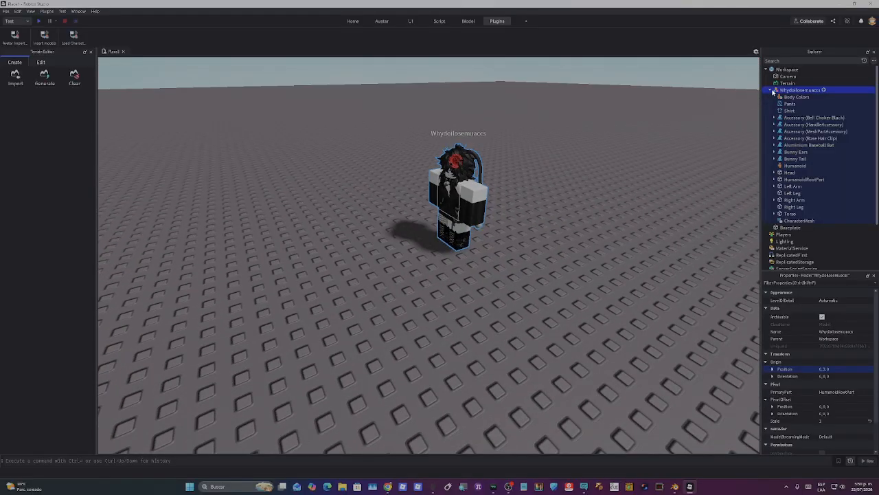
key(f)
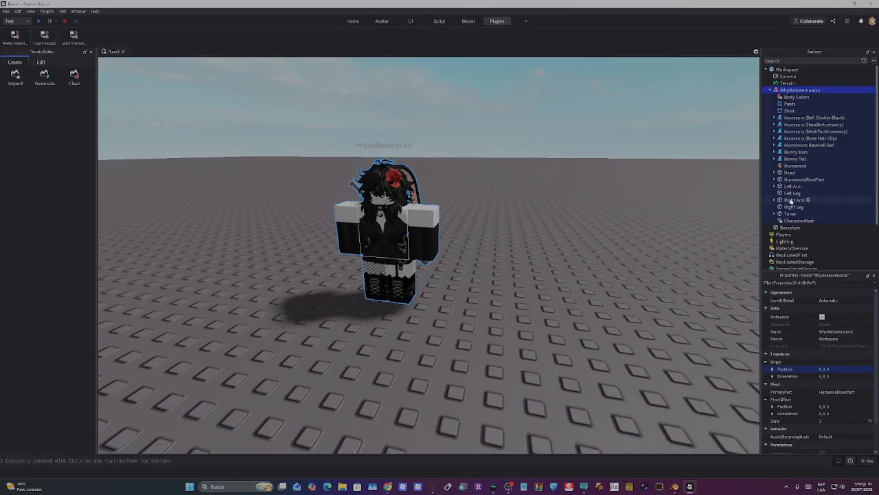
click(795, 200)
key(f)
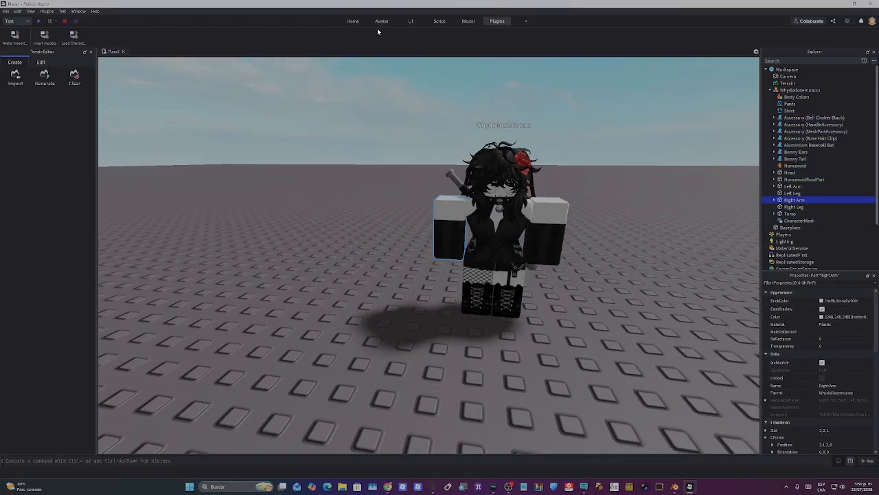
click(353, 21)
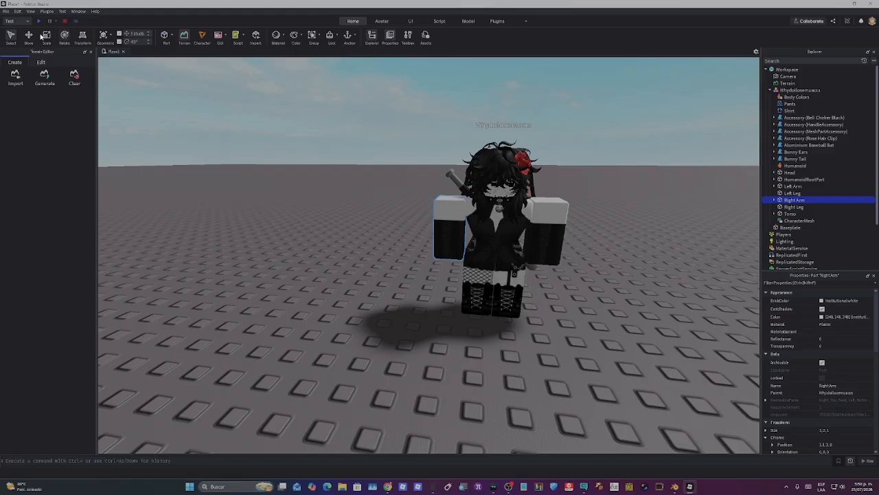
key(ctrl+2)
drag(533, 233, 535, 256)
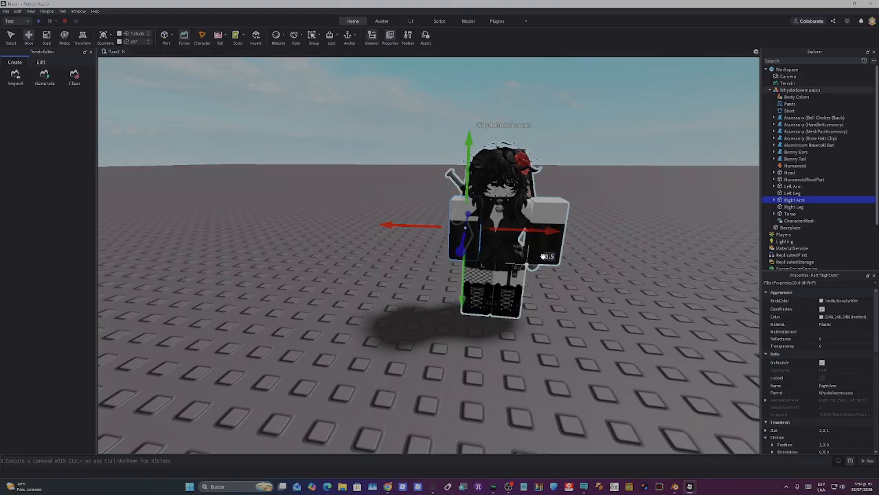
click(543, 255)
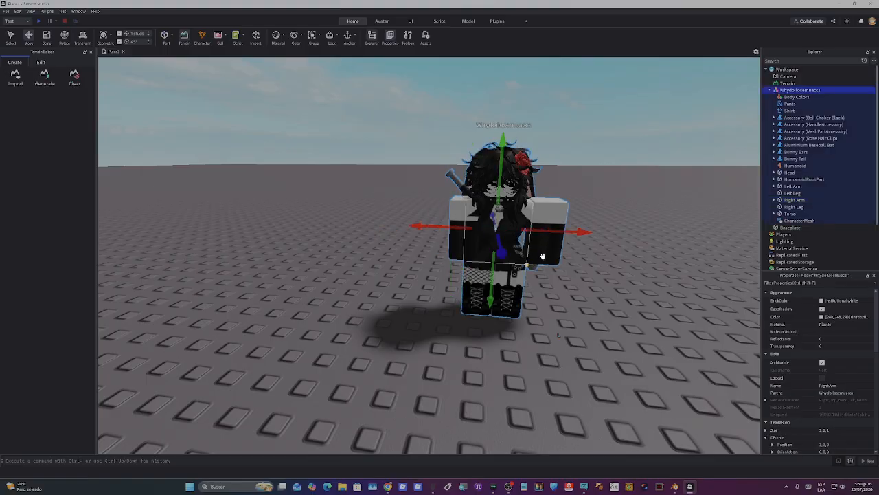
click(792, 186)
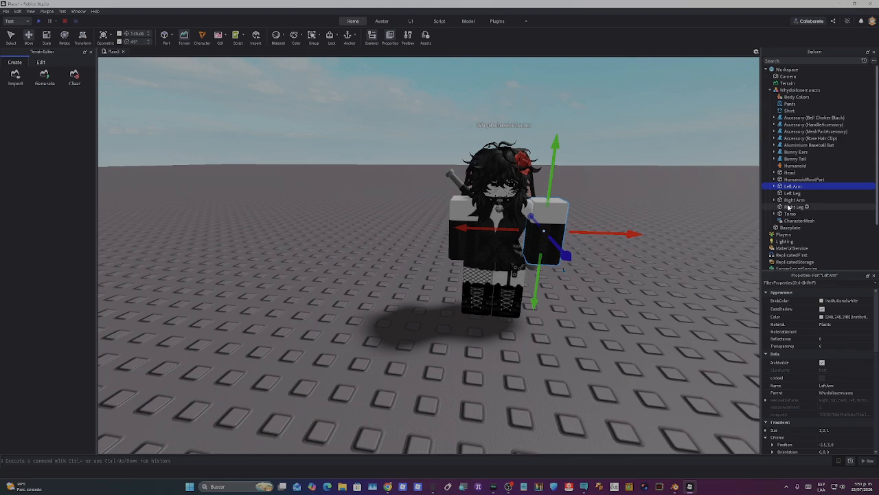
click(794, 200)
drag(530, 230, 521, 232)
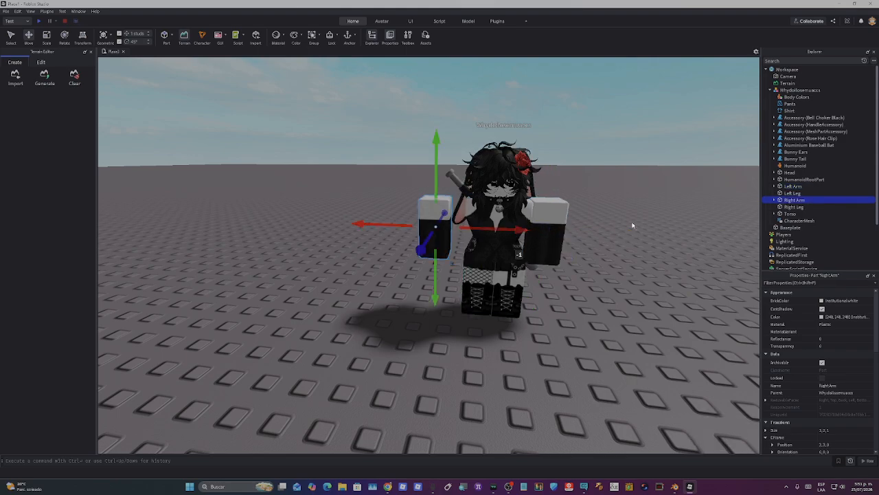
Step: Move the left arm 0.5 studs outward from the torso
click(793, 187)
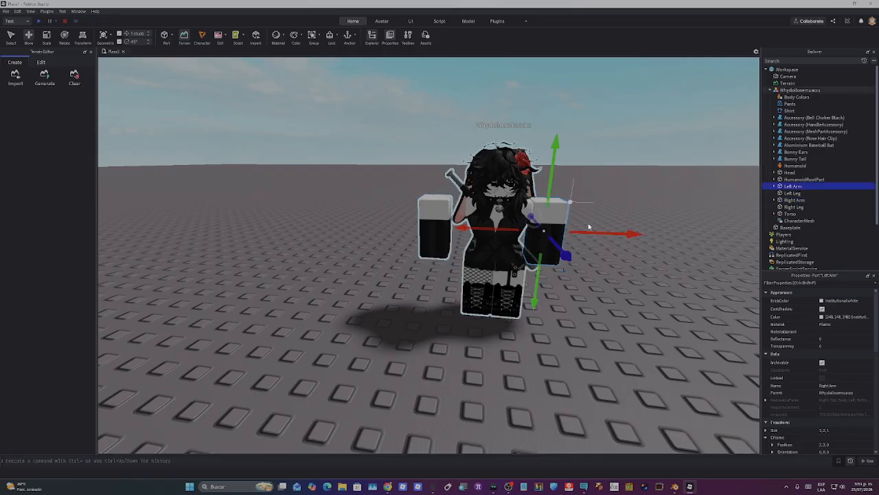
drag(589, 227, 593, 256)
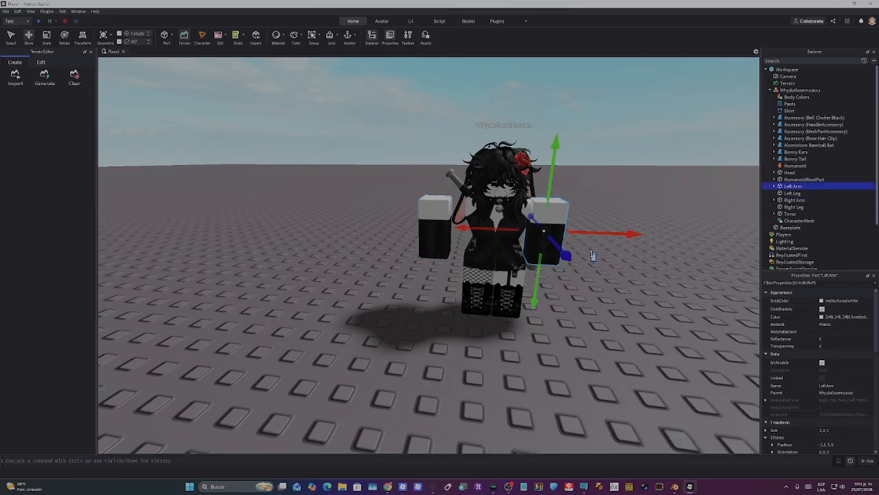
key(Return)
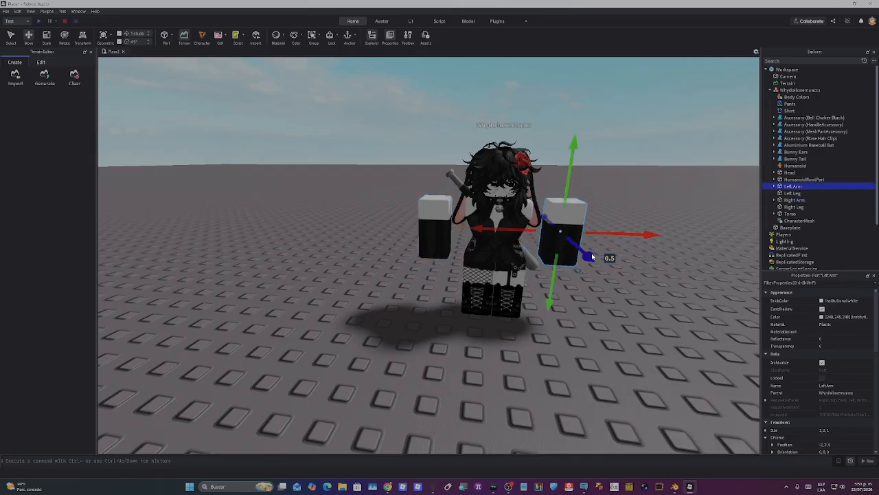
Step: Rotate the left and right arms 90° so both point horizontally outward in a T-pose
click(66, 36)
drag(602, 176, 490, 156)
click(797, 200)
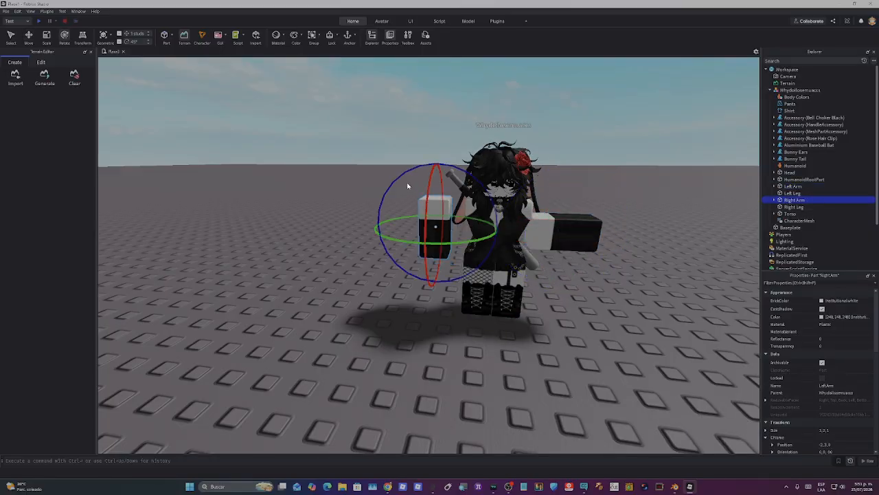
drag(399, 180, 374, 188)
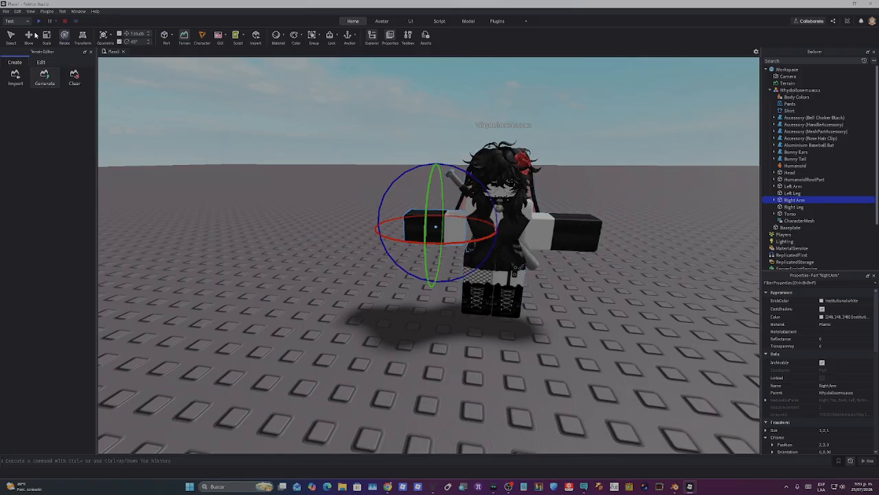
Step: Raise the right and left arms by 0.5 studs each to shoulder height
click(29, 34)
drag(437, 283, 439, 261)
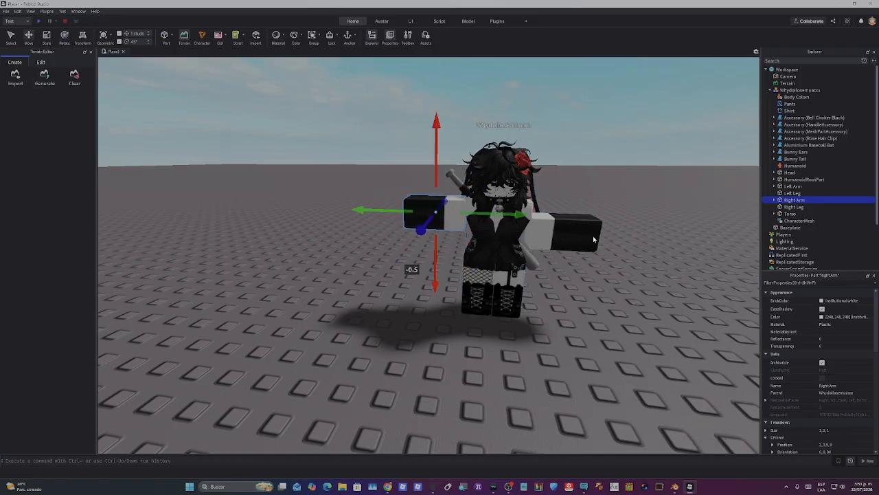
click(793, 206)
click(794, 186)
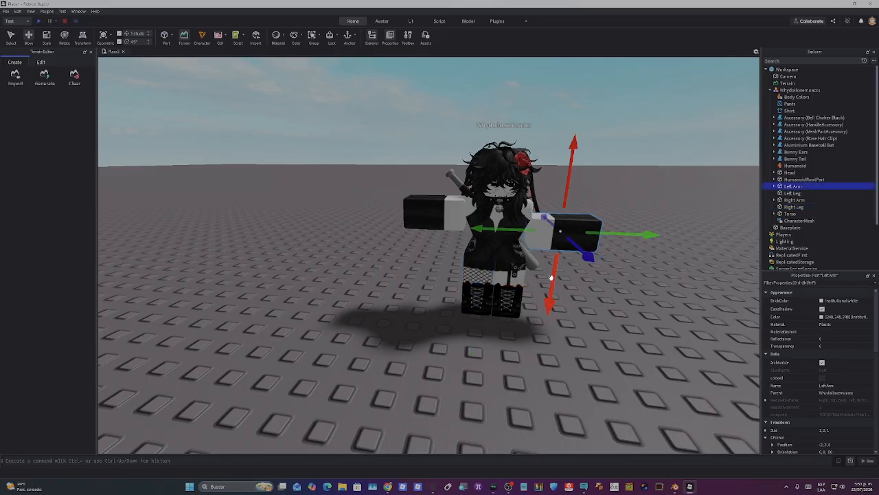
drag(551, 278, 555, 266)
right_drag(557, 268, 557, 268)
scroll(558, 270, up, 1)
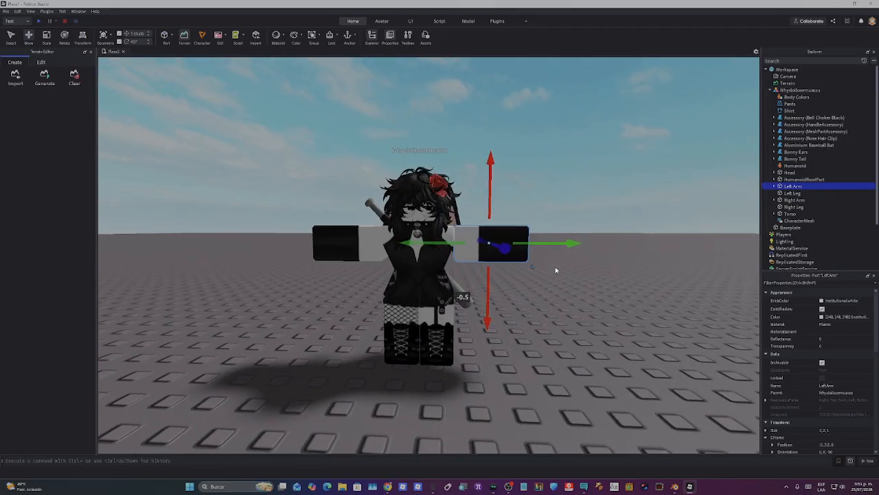
Step: Move the raised left arm 1 stud further outward, leaving a gap between it and the torso
drag(429, 243, 467, 244)
key(a)
Step: Move the right arm outward from the torso, leaving a gap like the one beside the left arm
click(794, 206)
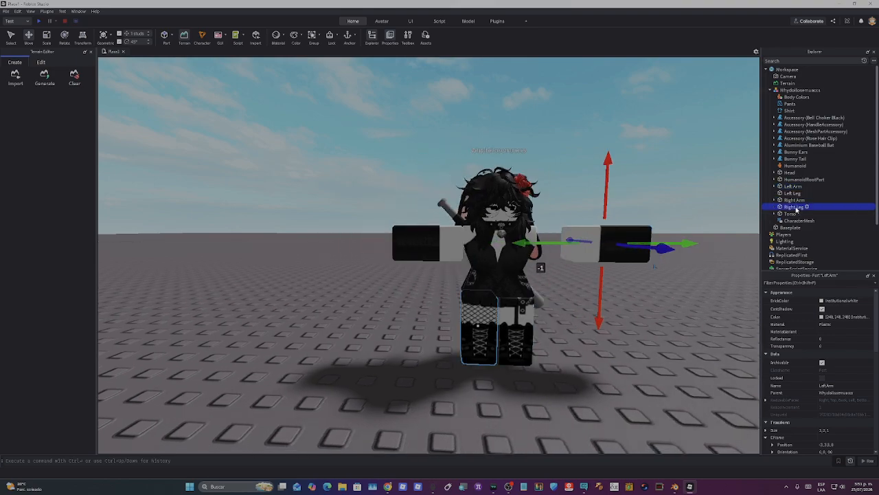
click(792, 200)
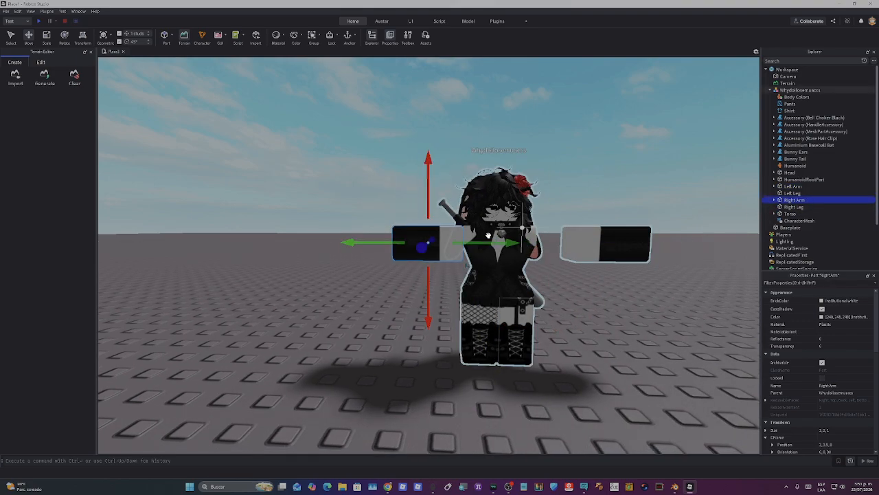
drag(512, 243, 477, 243)
Step: Move the right and left legs 1 stud outward each, separating them below the torso
key(s)
right_drag(567, 285, 548, 301)
key(w)
click(793, 207)
drag(548, 302, 517, 301)
right_drag(517, 302, 518, 301)
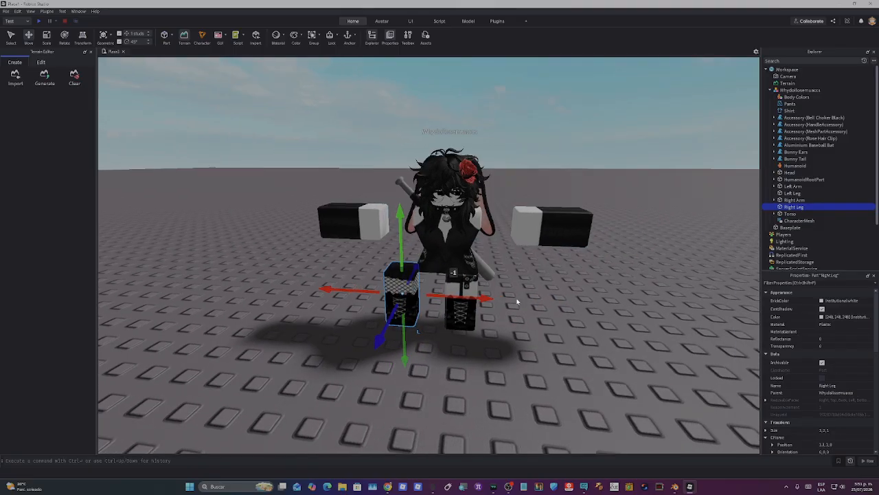
click(792, 193)
drag(475, 299, 459, 299)
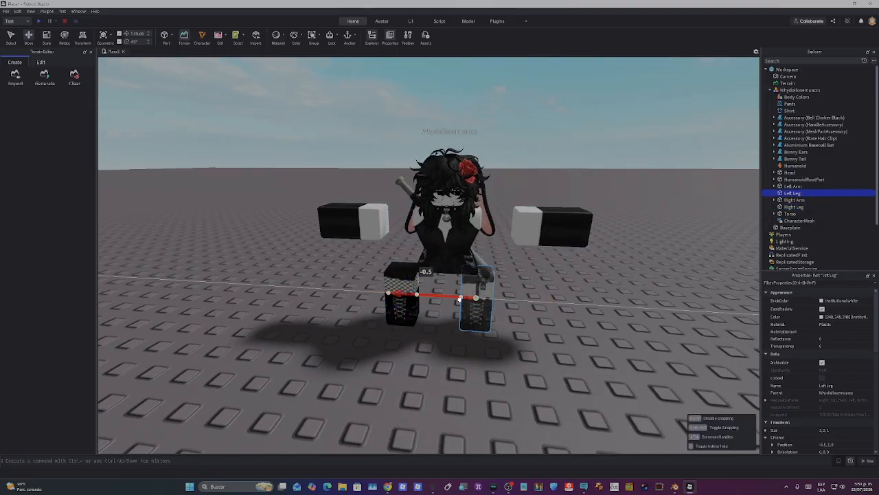
right_drag(461, 300, 463, 303)
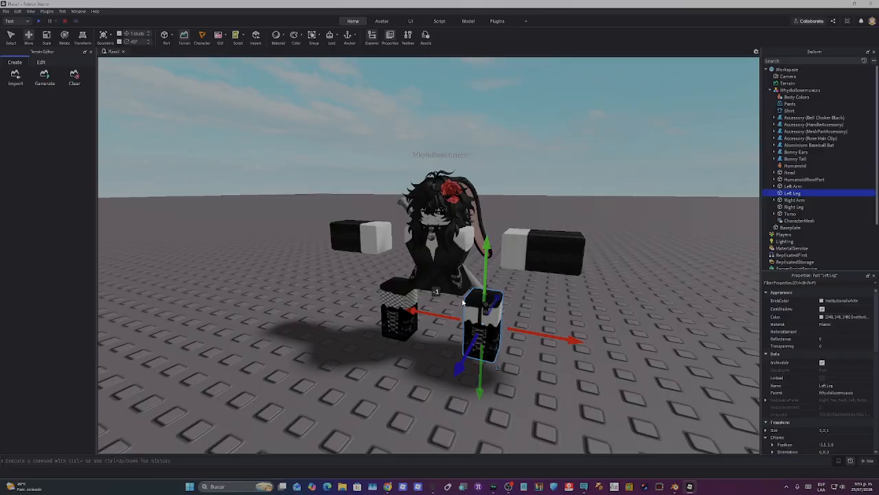
Step: Raise the Head part by 1 stud above the torso
right_drag(460, 179, 464, 180)
right_drag(526, 149, 523, 154)
right_drag(442, 246, 447, 241)
click(790, 172)
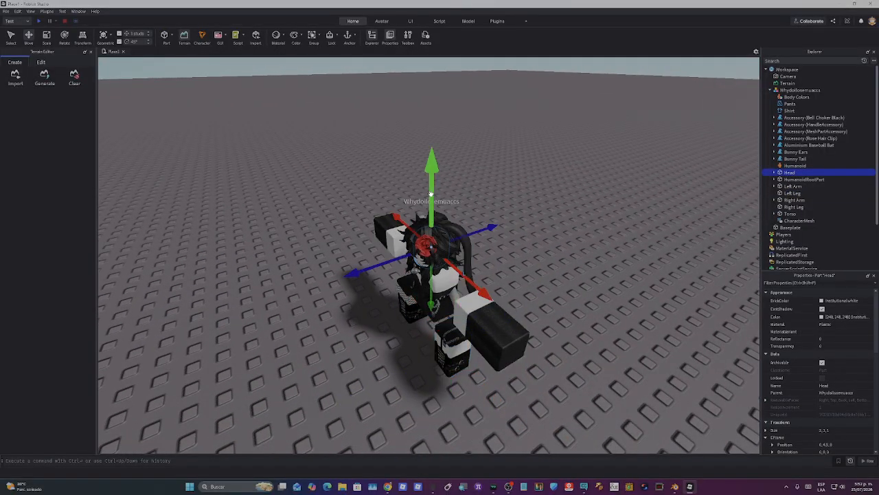
mouse_move(432, 164)
mouse_down()
mouse_move(430, 175)
mouse_move(429, 165)
mouse_up()
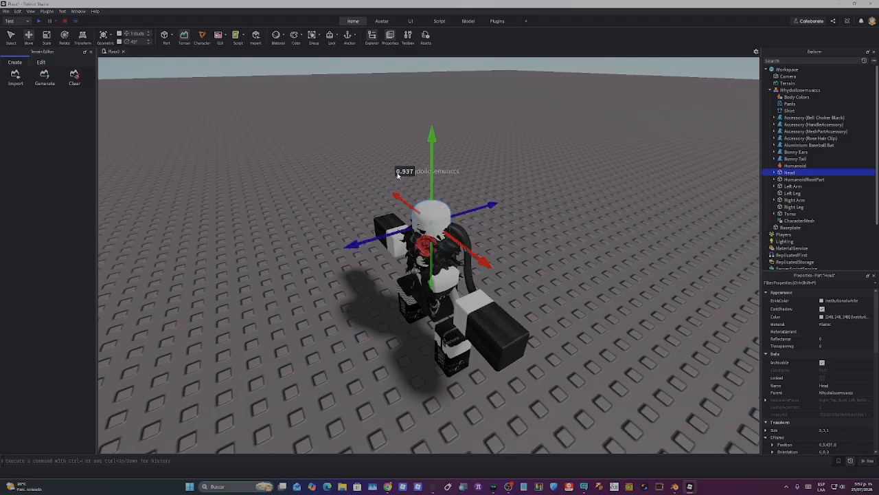
click(398, 173)
text(1)
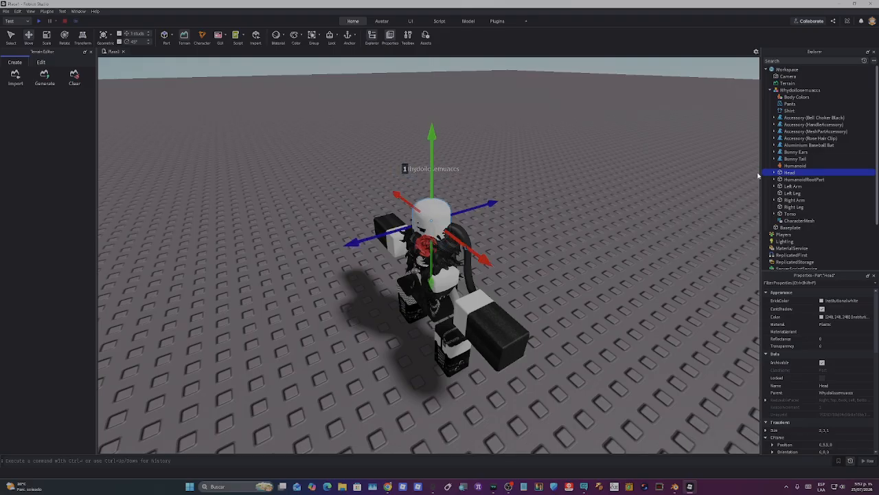
Step: Try to raise the Bunny Ears accessory above the head, and undo the move
click(796, 152)
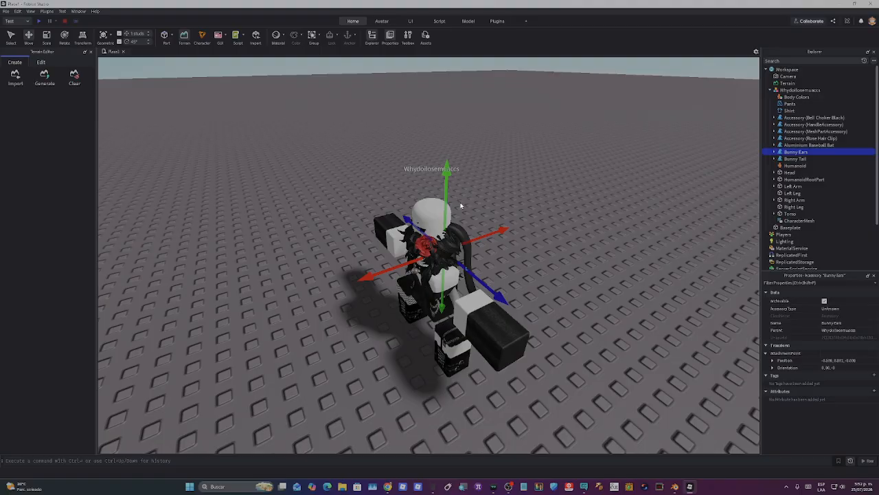
drag(445, 180, 426, 143)
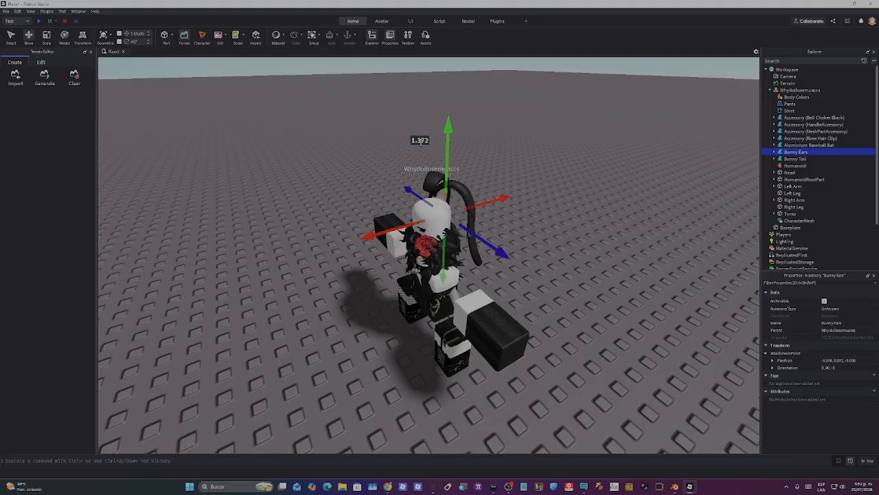
key(ctrl+1)
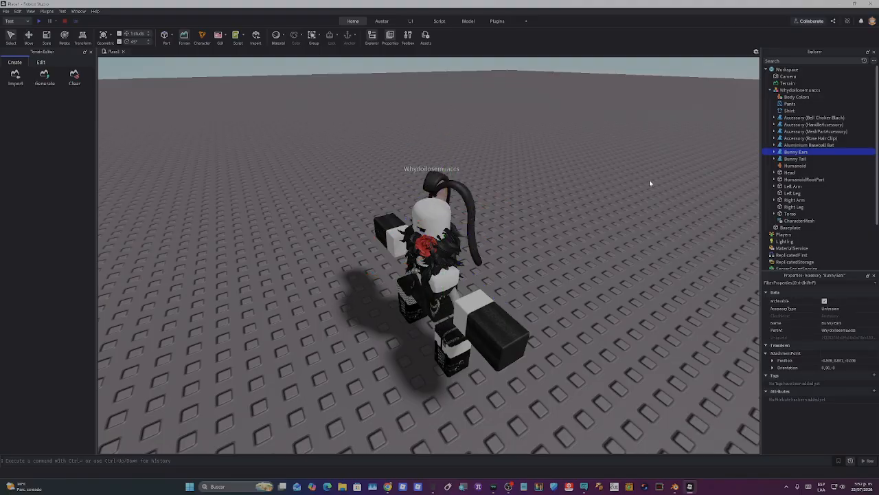
key(ctrl+z)
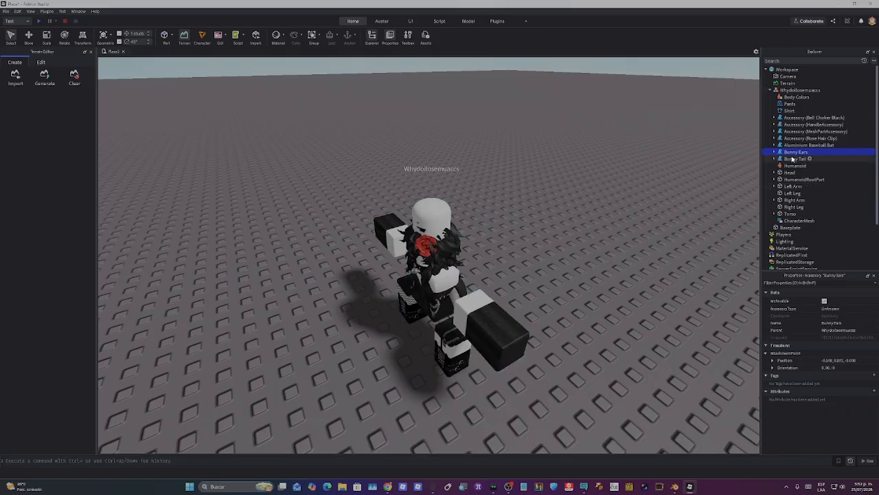
Step: Move the Bunny Ears accessory straight up to the height of the raised head
click(30, 37)
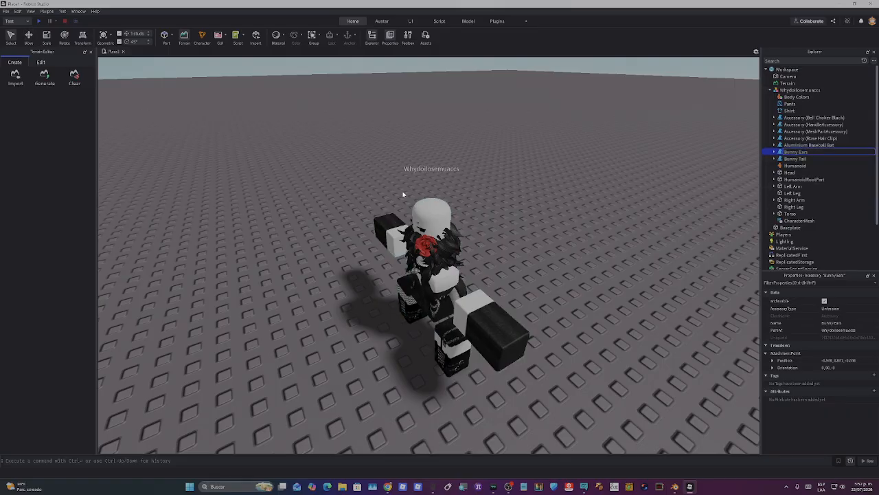
right_drag(465, 235, 465, 234)
drag(470, 225, 463, 145)
key(a)
right_drag(464, 148, 464, 149)
key(d)
Step: Raise the Rose Hair Clip and the MeshPartAccessory hair by 1 stud each to match the head
click(818, 146)
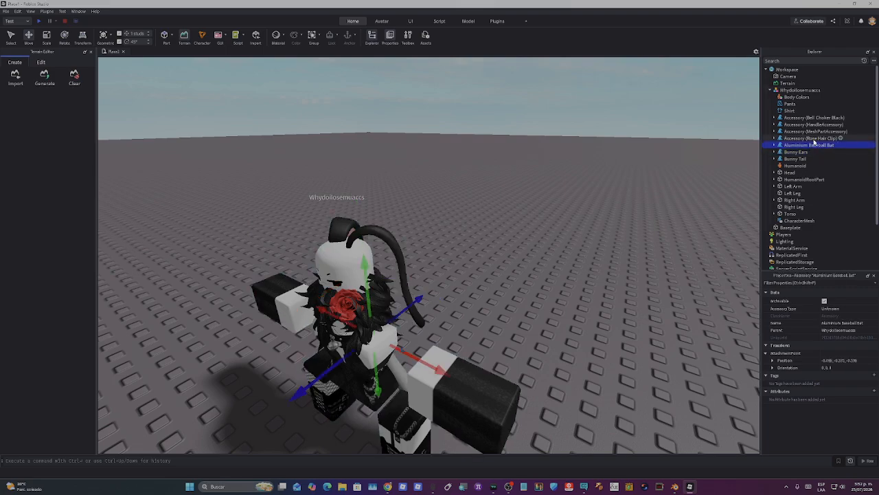
key(Up)
drag(335, 227, 351, 202)
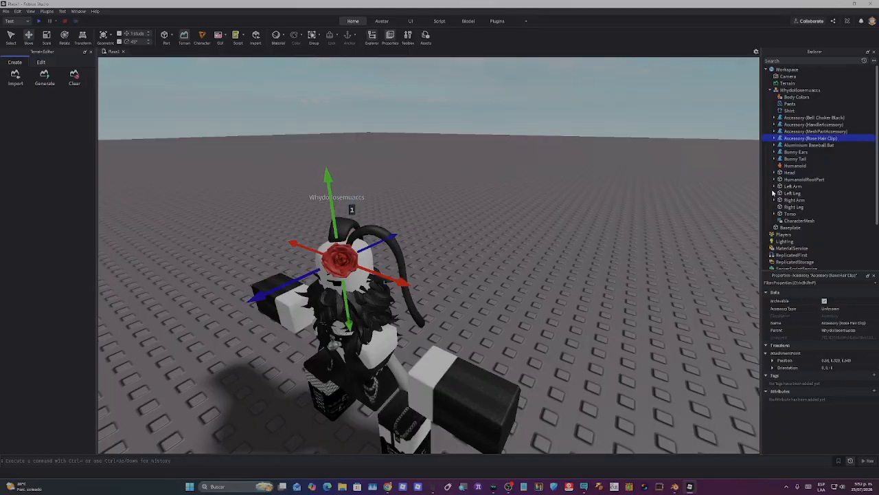
click(816, 131)
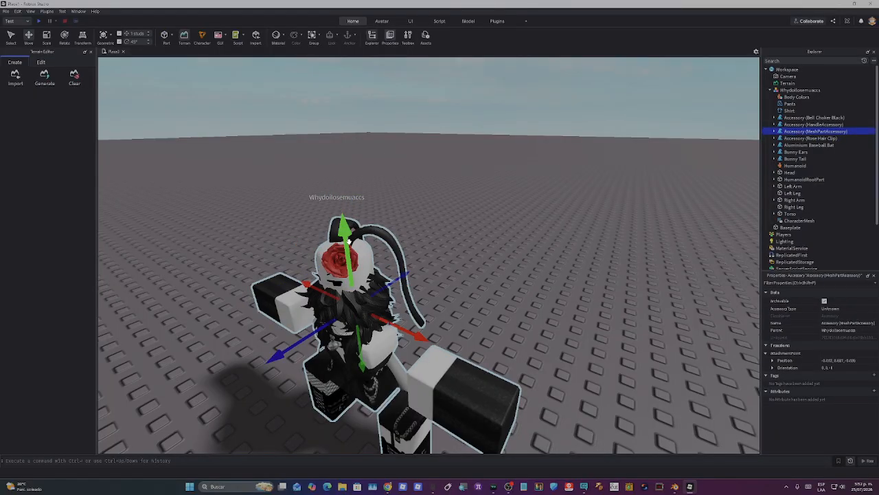
drag(344, 231, 342, 193)
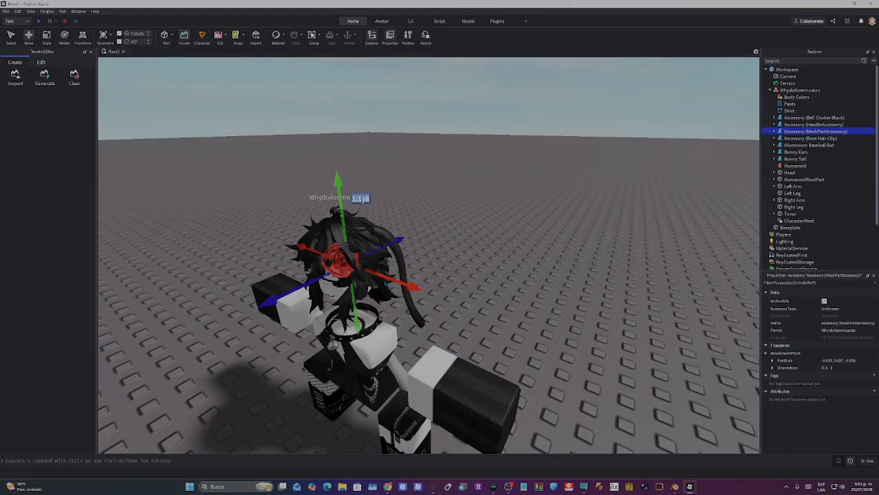
key(ctrl+z)
Step: Raise the MeshPartAccessory hair another 2 studs so it sits clear above the head
right_drag(481, 231, 481, 231)
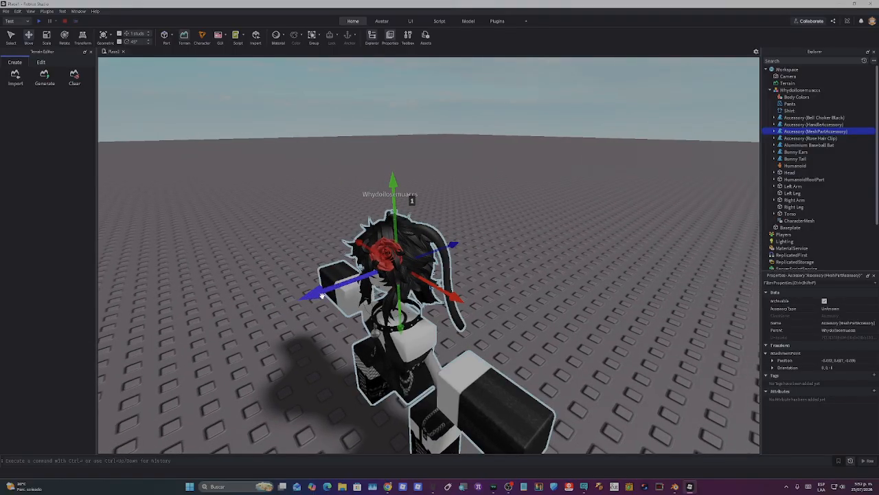
right_drag(658, 209, 623, 207)
key(w)
key(s)
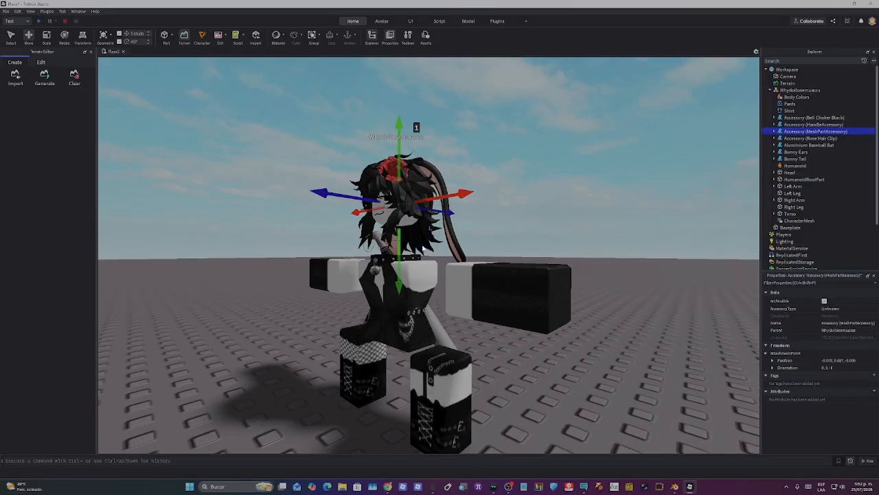
drag(401, 254, 400, 206)
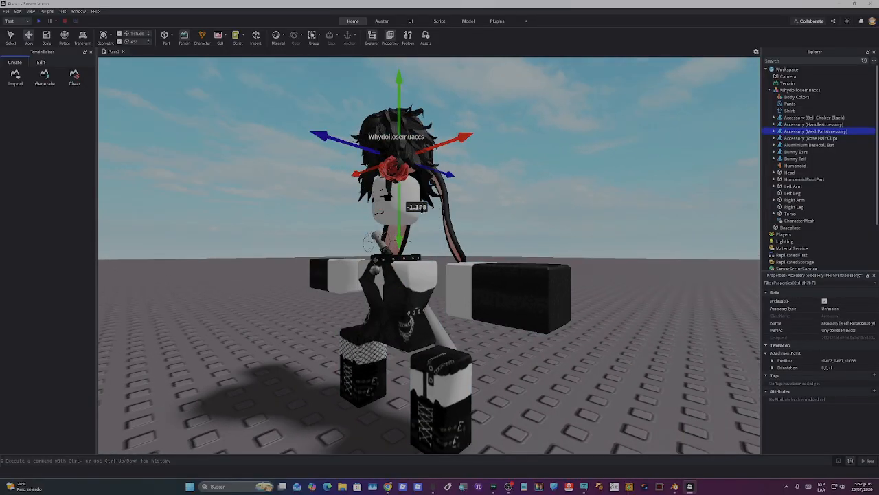
click(422, 208)
text(-2)
key(Return)
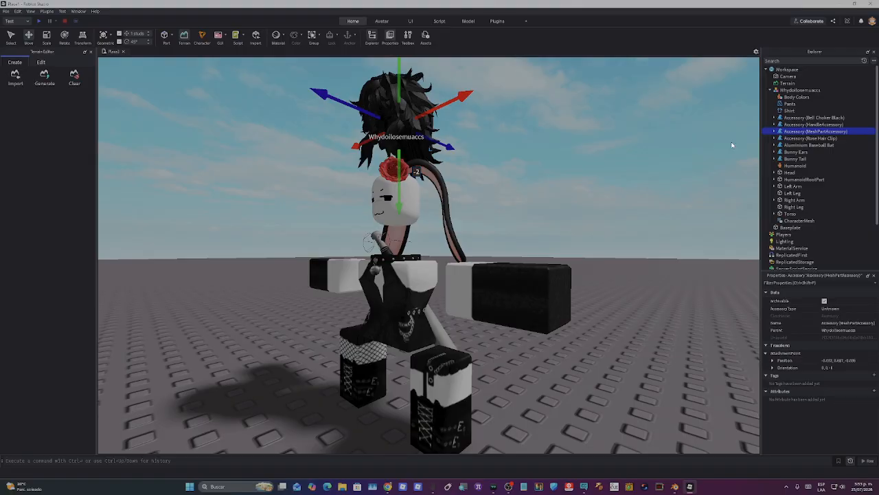
Step: Raise the Rose Hair Clip another 1 stud toward the hair
click(811, 139)
drag(393, 209, 410, 177)
mouse_move(399, 198)
right_down()
mouse_move(402, 189)
mouse_move(402, 207)
right_up()
key(f)
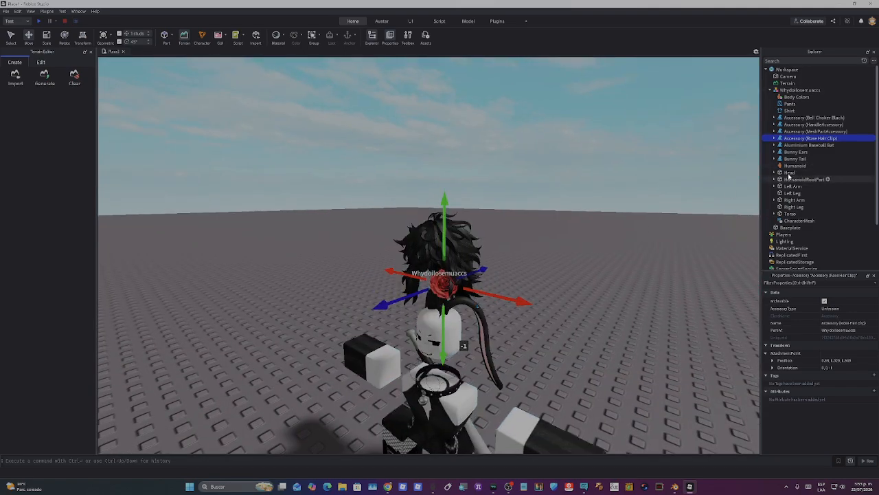
Step: Try raising the Head part into the hair and moving the Aluminium Baseball Bat upward, and undo both moves
click(790, 172)
drag(434, 369, 422, 315)
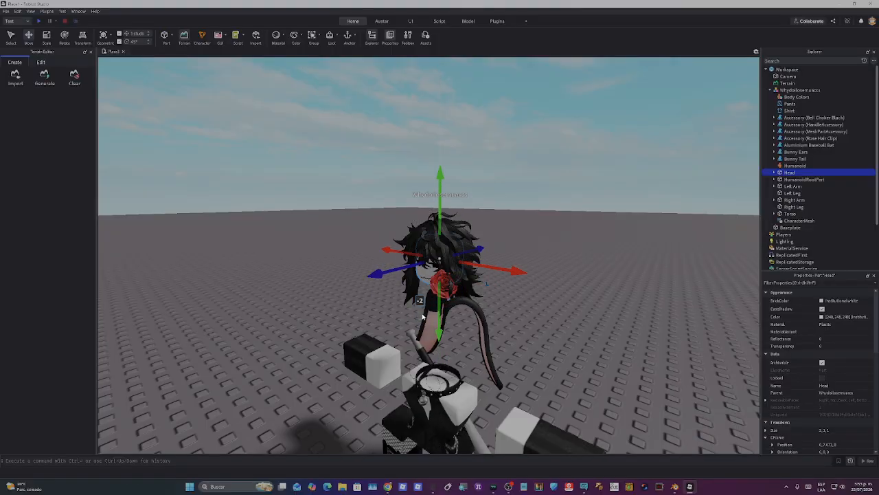
click(809, 145)
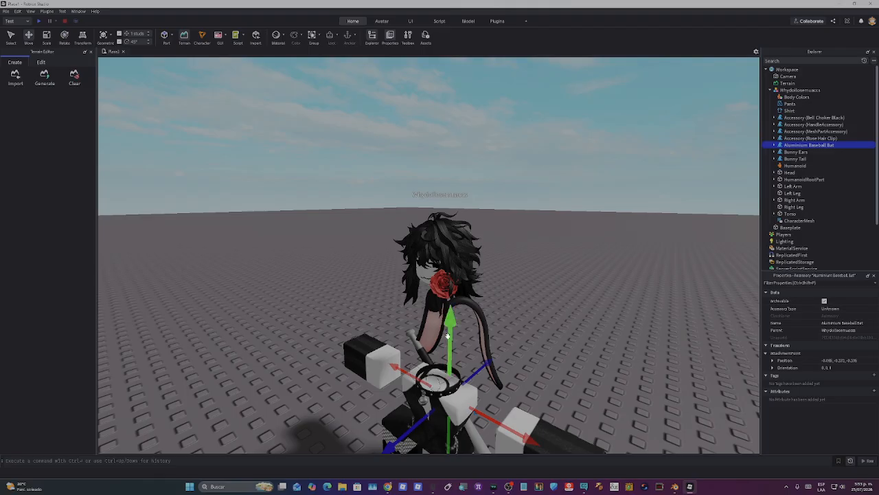
drag(448, 335, 451, 318)
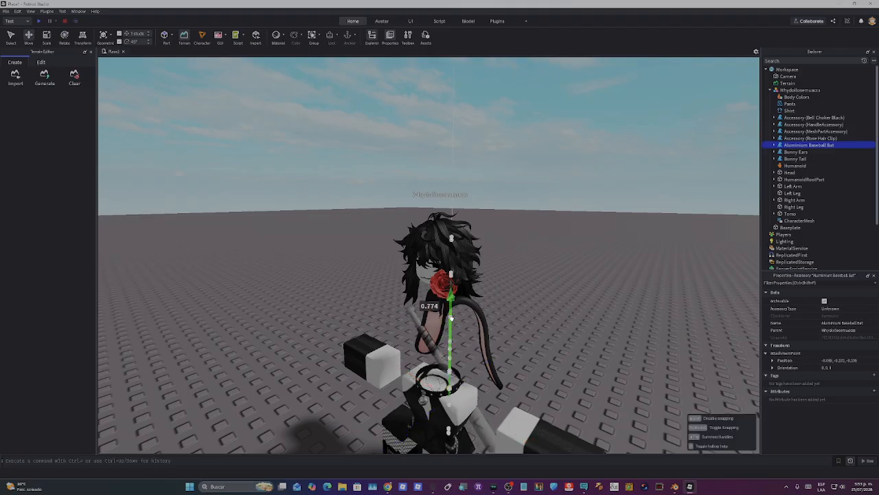
key(ctrl+z)
key(ctrl+z)
right_drag(504, 336, 503, 331)
key(d)
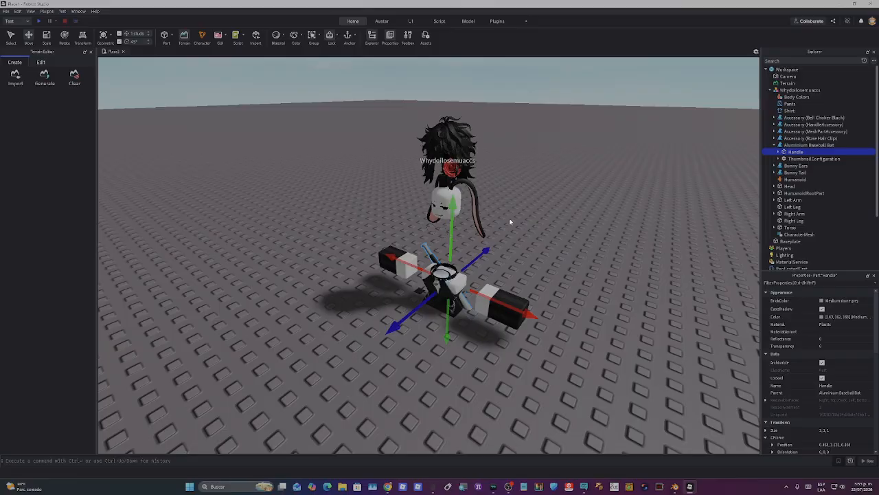
right_drag(511, 221, 511, 221)
key(s)
key(d)
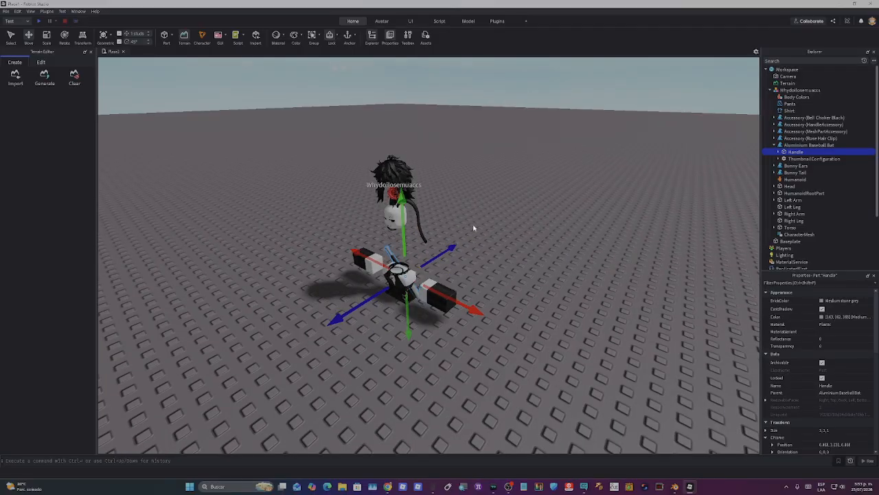
Step: Open the OBJ export for the whole character model, browse to the desktop folder, and cancel without saving
right_click(798, 91)
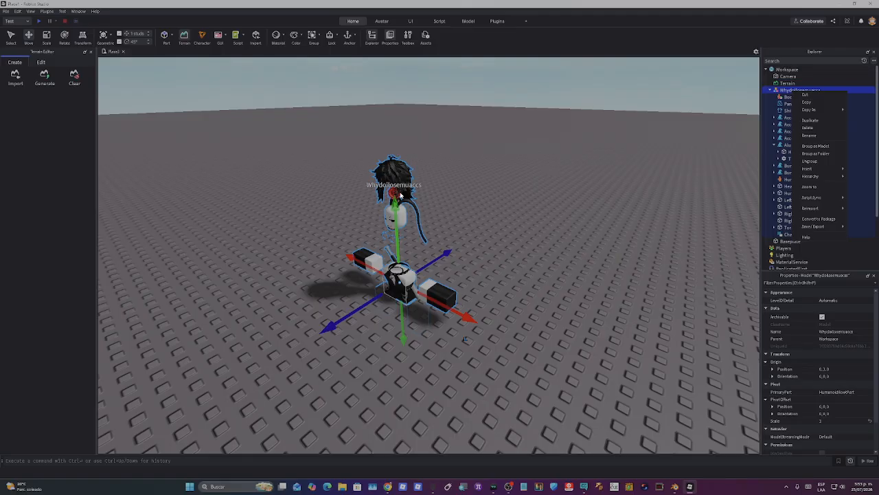
right_click(784, 91)
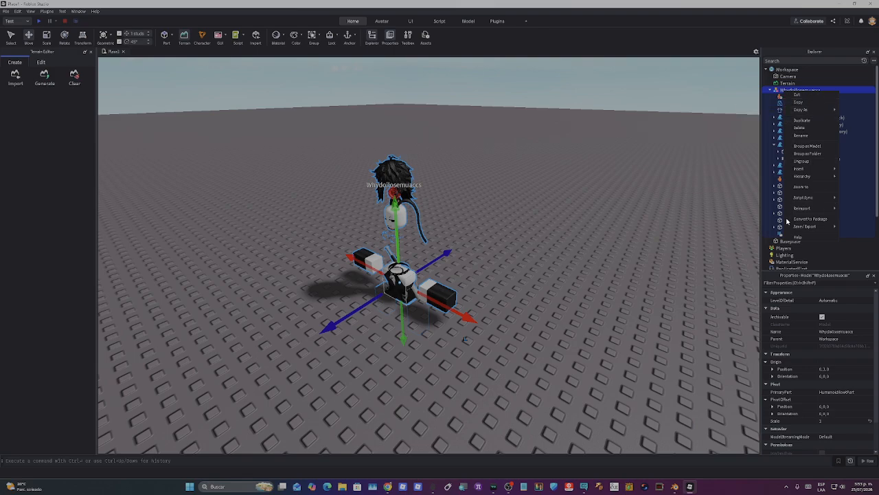
mouse_move(798, 229)
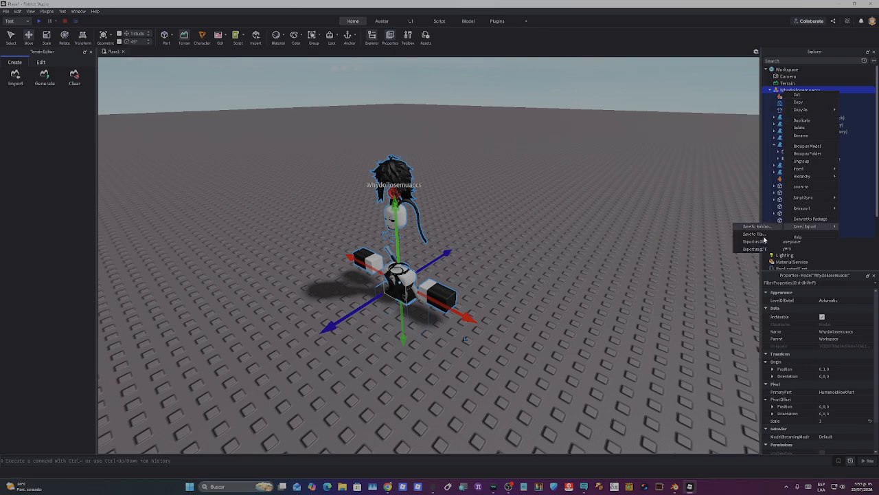
click(757, 243)
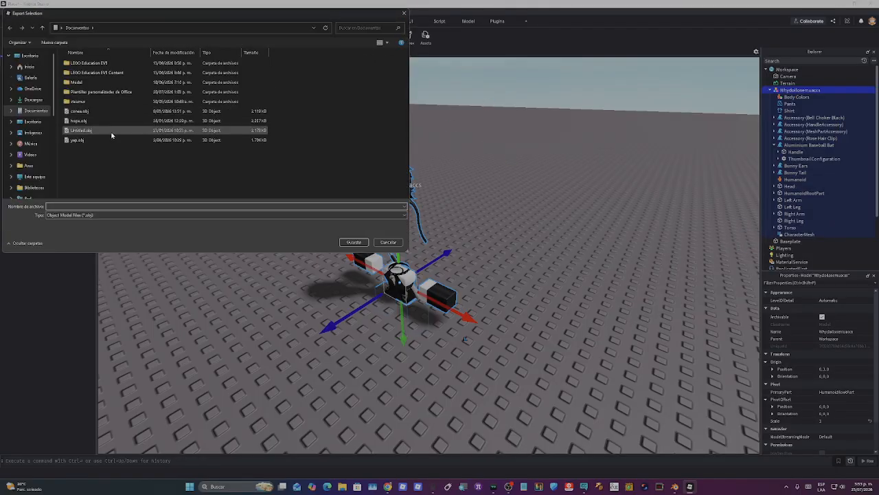
click(29, 100)
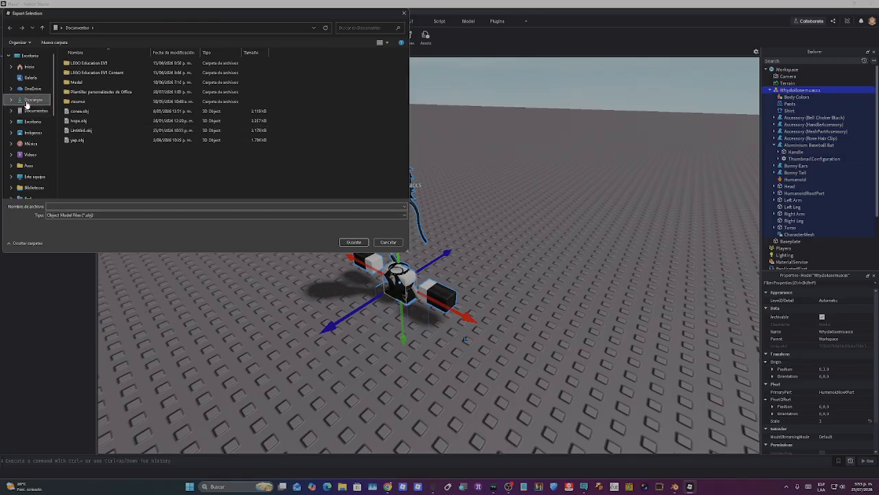
click(36, 59)
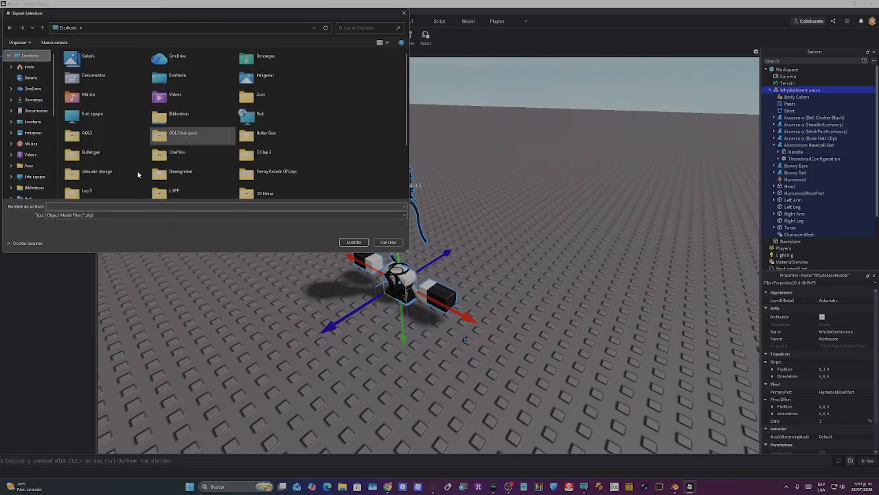
click(405, 12)
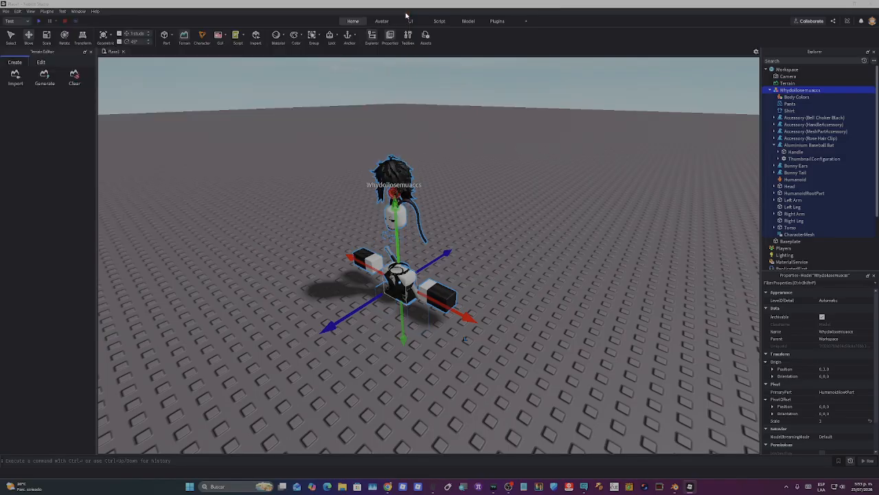
Step: Close Roblox Studio without saving the changes to Place1
click(871, 5)
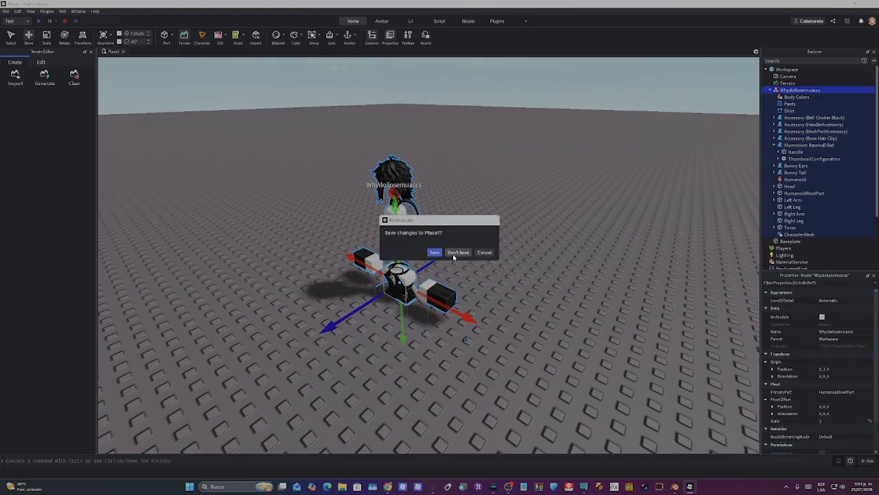
click(457, 254)
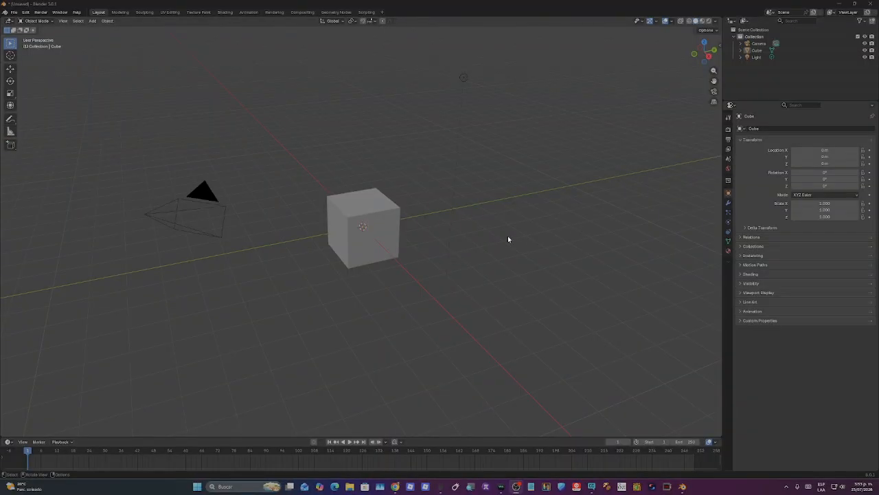
Step: In Blender, delete the default camera, cube and light from the new scene
click(756, 43)
shift+click(756, 57)
right_click(735, 57)
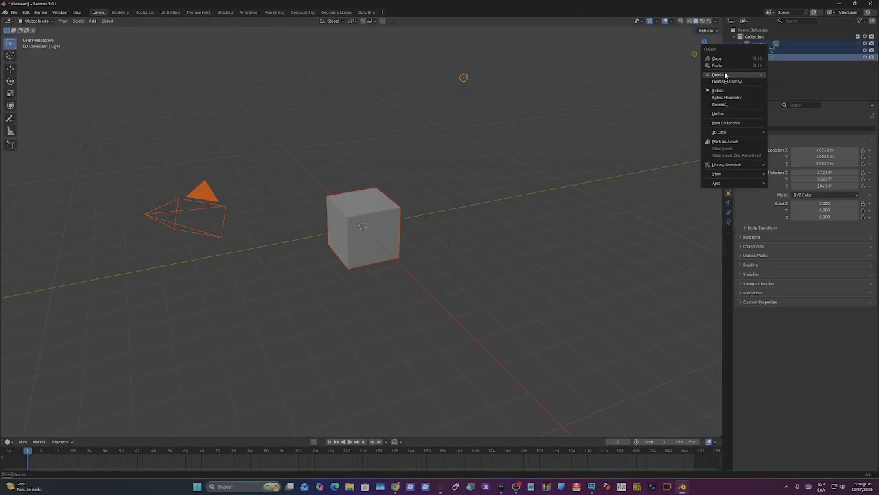
click(721, 74)
Step: Import the Aqua.obj avatar from the desktop into the empty scene and leave it deselected
click(837, 3)
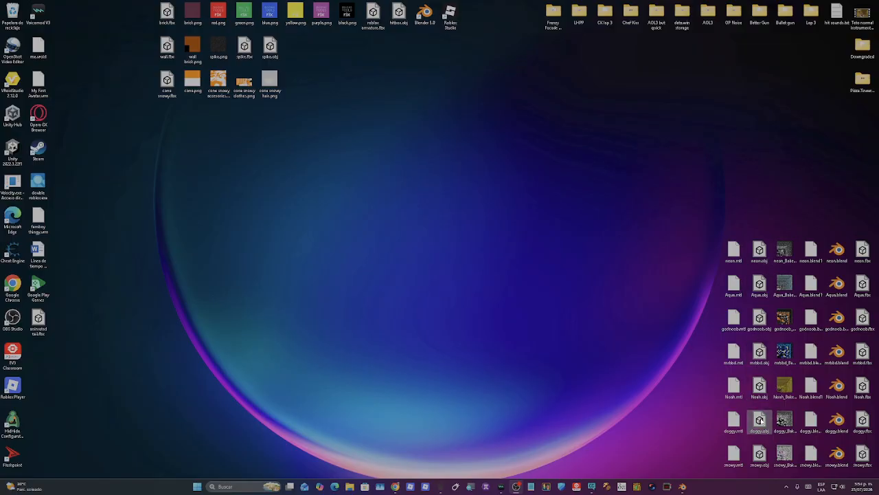
drag(759, 252, 561, 327)
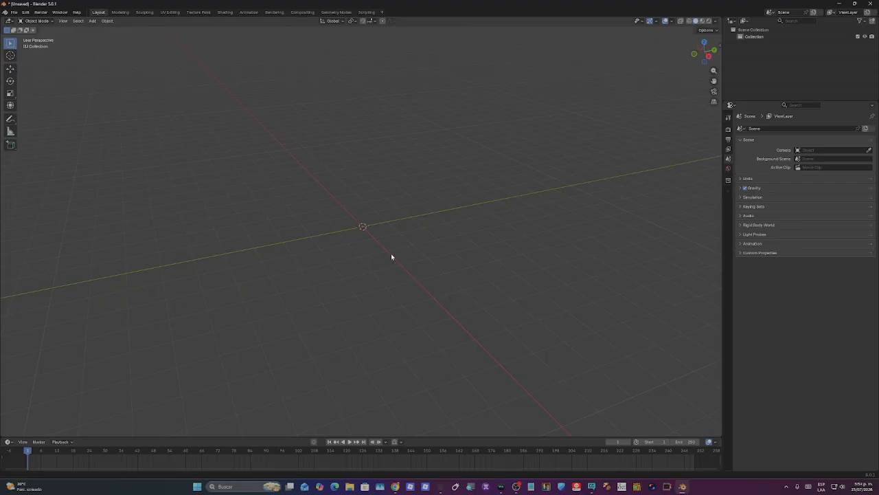
drag(392, 257, 394, 380)
click(393, 386)
right_click(462, 311)
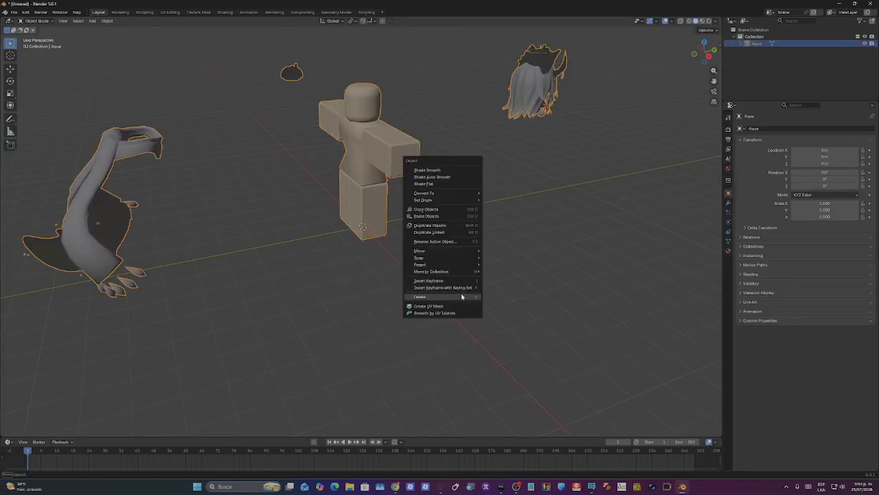
middle_drag(488, 241, 539, 216)
click(441, 248)
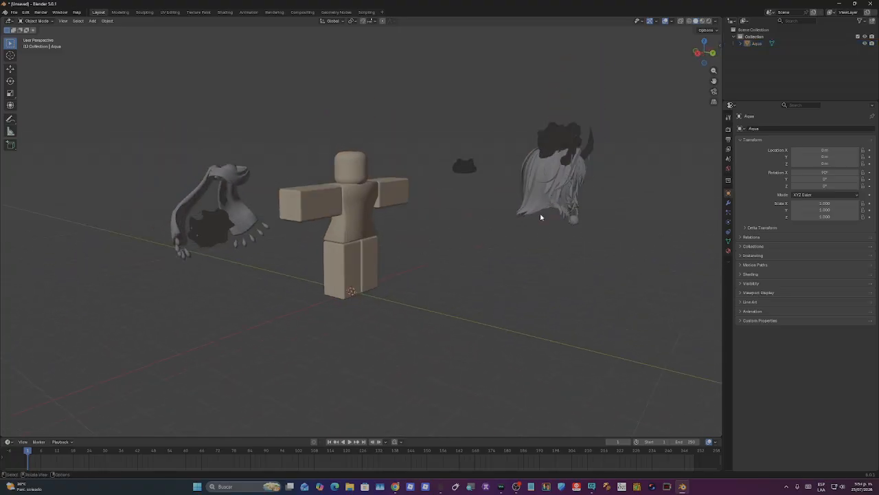
Step: Add a single-bone armature at the scene origin while viewing the avatar in the back orthographic view
click(838, 6)
click(682, 487)
mouse_move(543, 261)
middle_down()
mouse_move(503, 252)
mouse_move(534, 251)
middle_up()
click(710, 54)
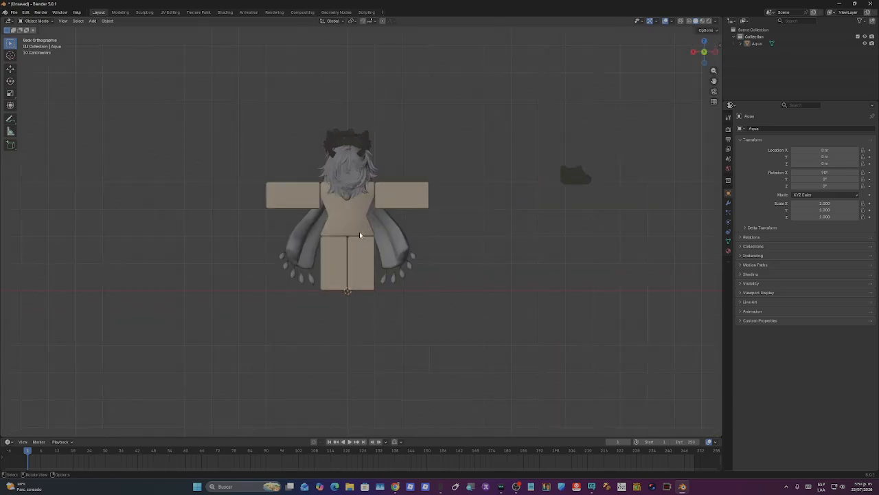
scroll(359, 233, up, 1)
key(shift+a)
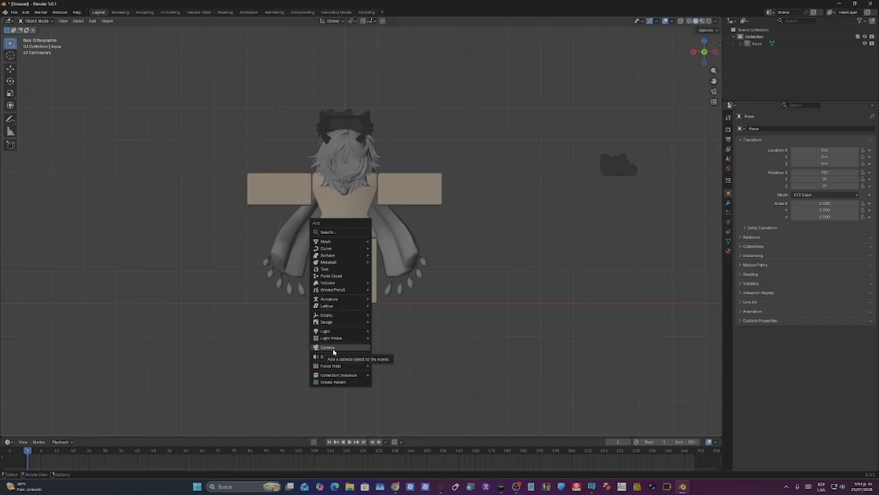
mouse_move(338, 299)
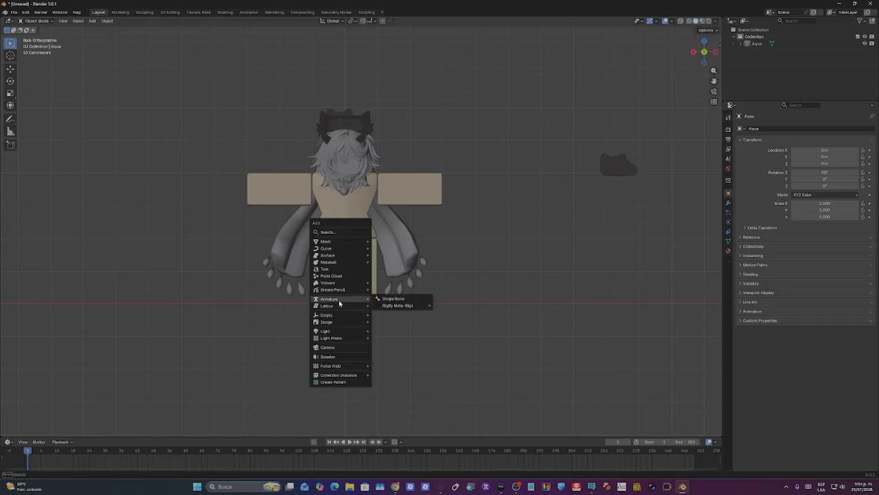
click(378, 298)
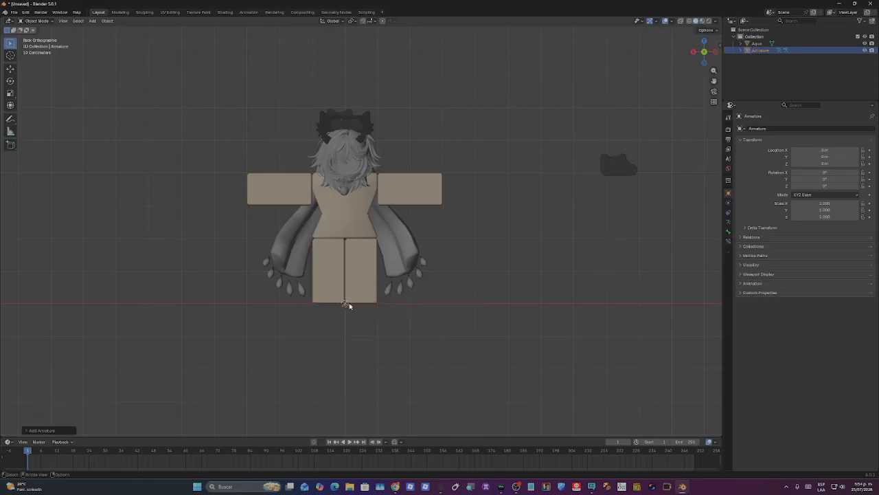
Step: Display the avatar in wireframe so the armature inside the body can be seen
scroll(349, 304, up, 4)
scroll(350, 306, down, 4)
click(416, 178)
click(496, 156)
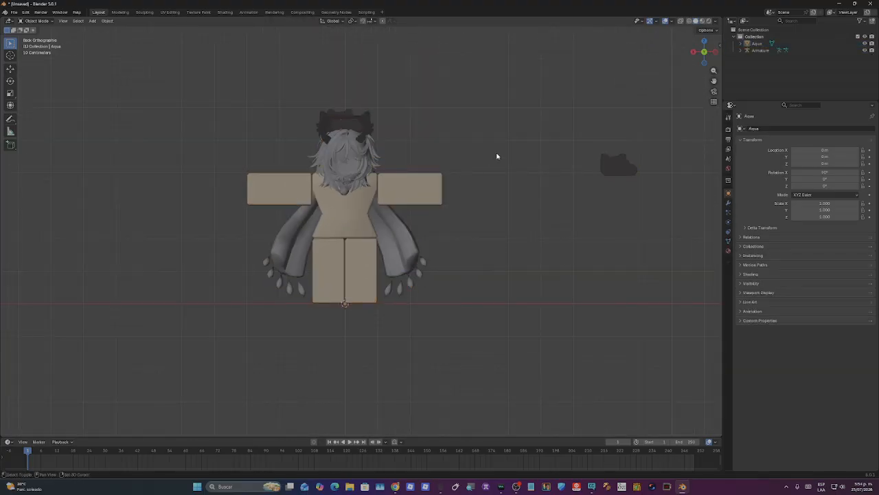
key(shift+z)
scroll(419, 247, up, 2)
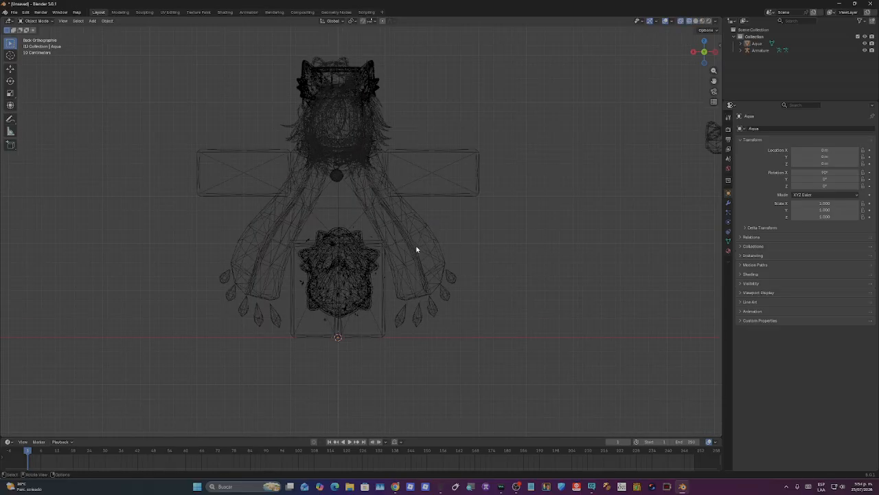
Step: Edit the armature and move its bone 2 m up along Z to the base of the torso
click(759, 50)
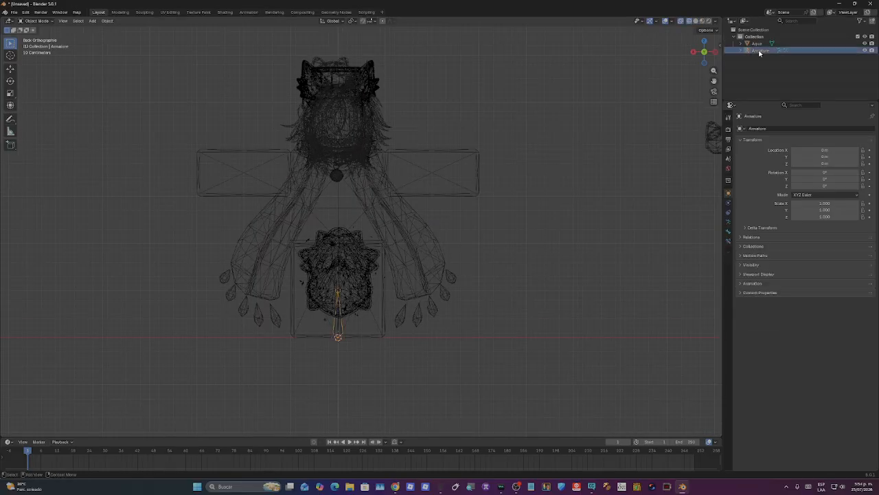
key(Tab)
click(338, 323)
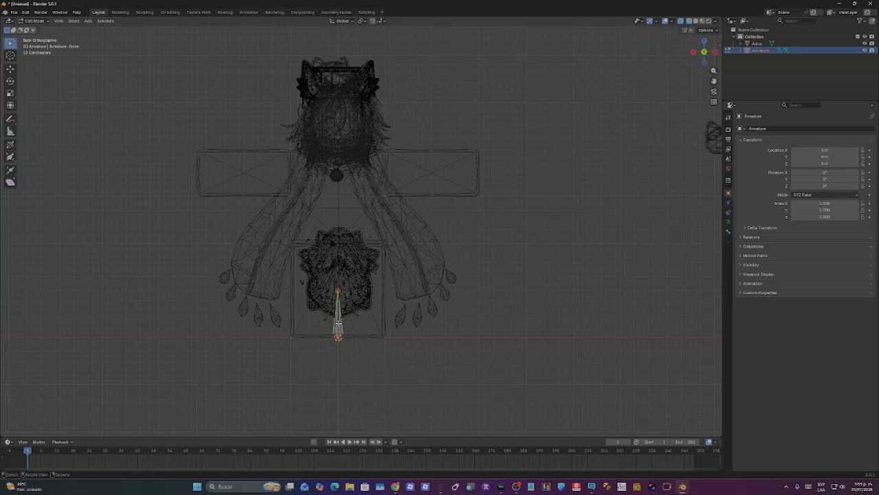
scroll(338, 323, up, 2)
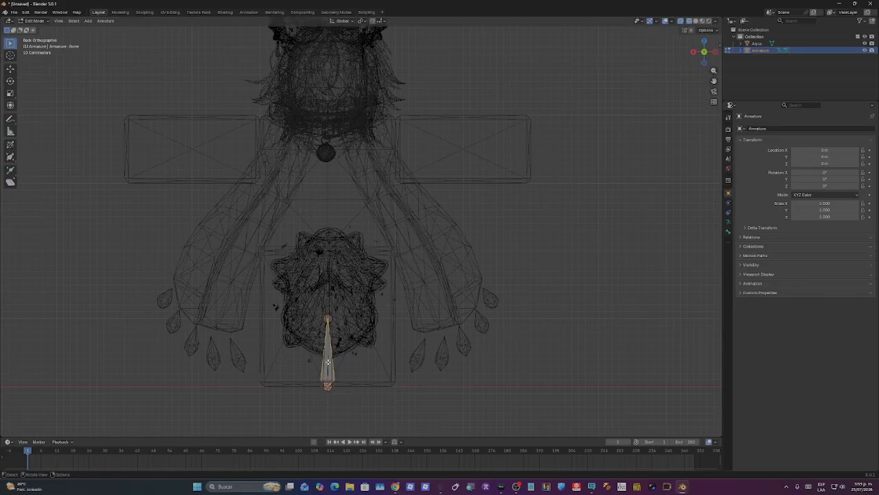
key(g)
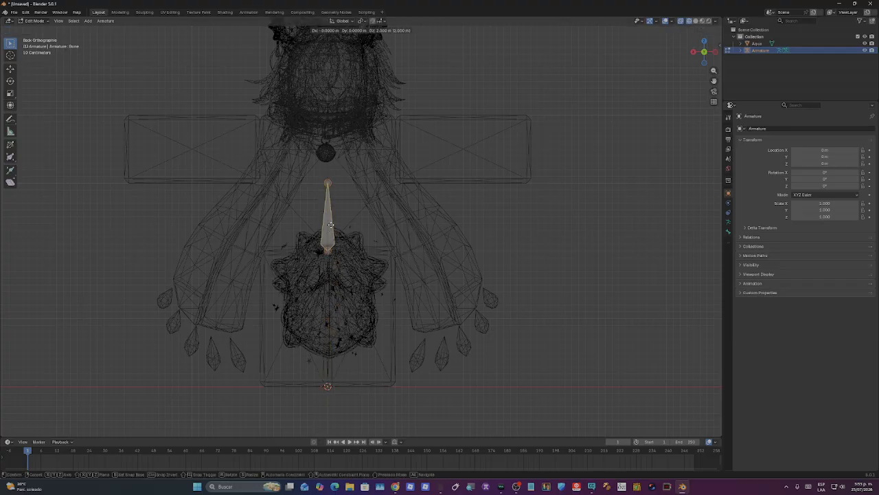
click(330, 225)
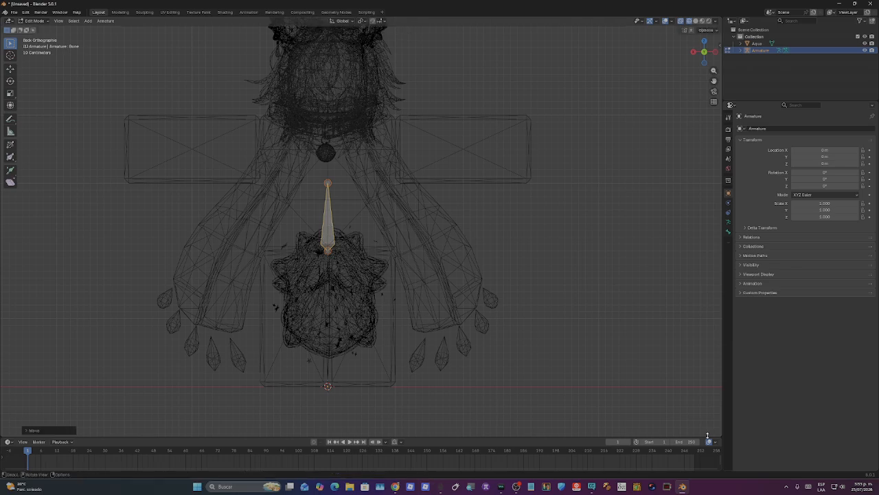
Step: Import the rigged Aqua.fbx from the desktop into the scene with the default import options
click(684, 486)
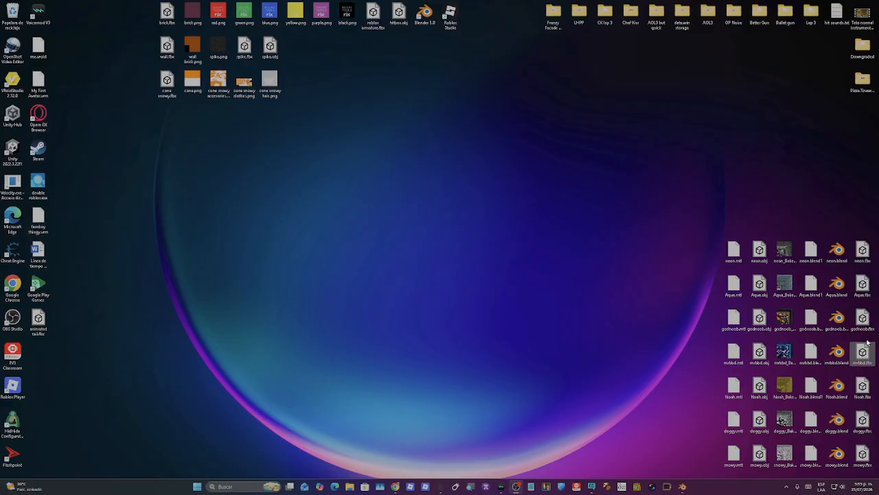
drag(687, 486, 525, 275)
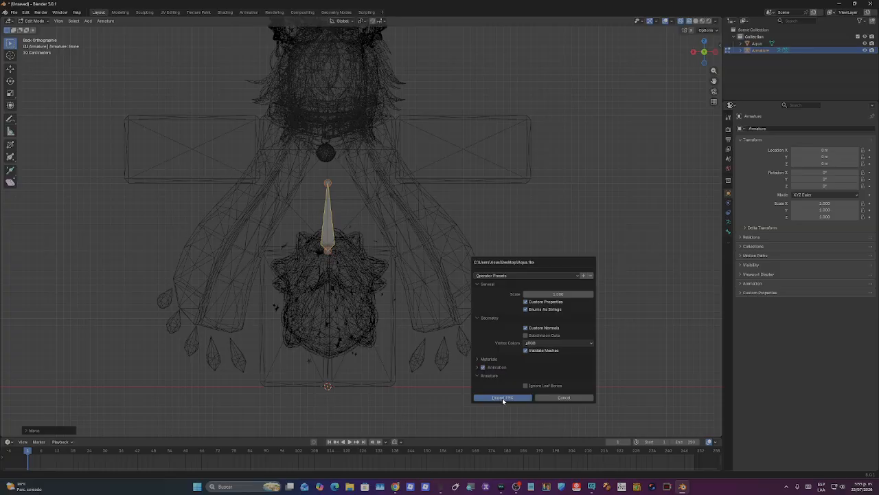
click(502, 398)
scroll(495, 351, down, 6)
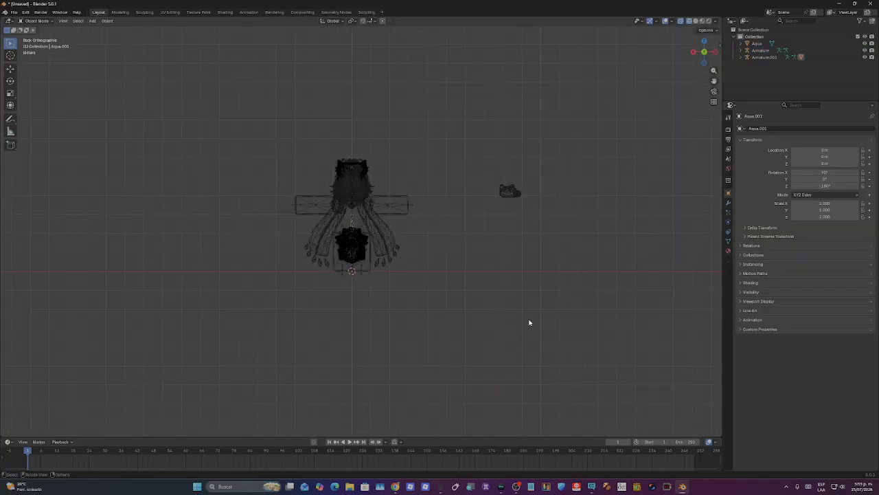
middle_drag(529, 320, 595, 327)
scroll(595, 327, up, 3)
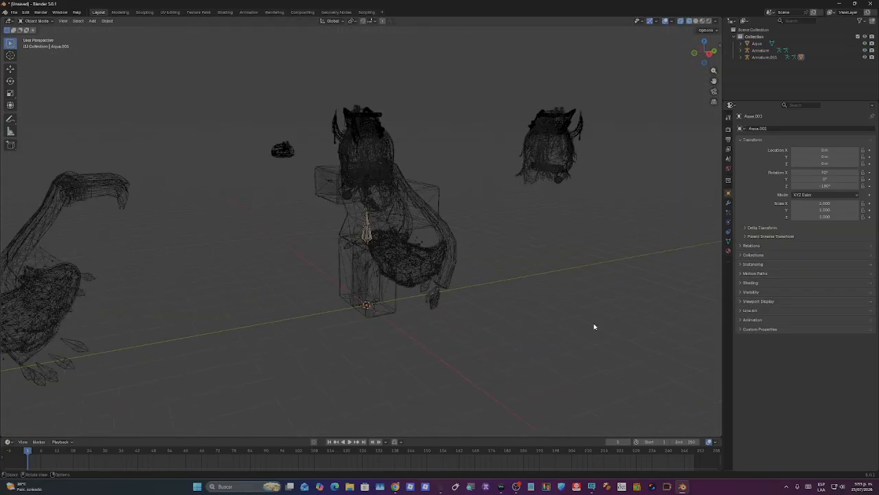
Step: Rotate the Aqua OBJ mesh 180° about the vertical axis in top view to match the rigged model's facing
key(a)
scroll(551, 174, down, 5)
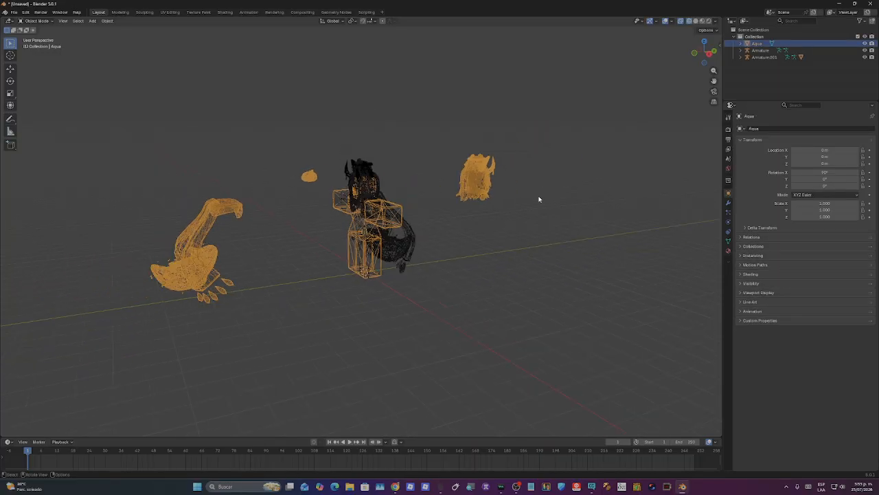
middle_drag(532, 223, 529, 221)
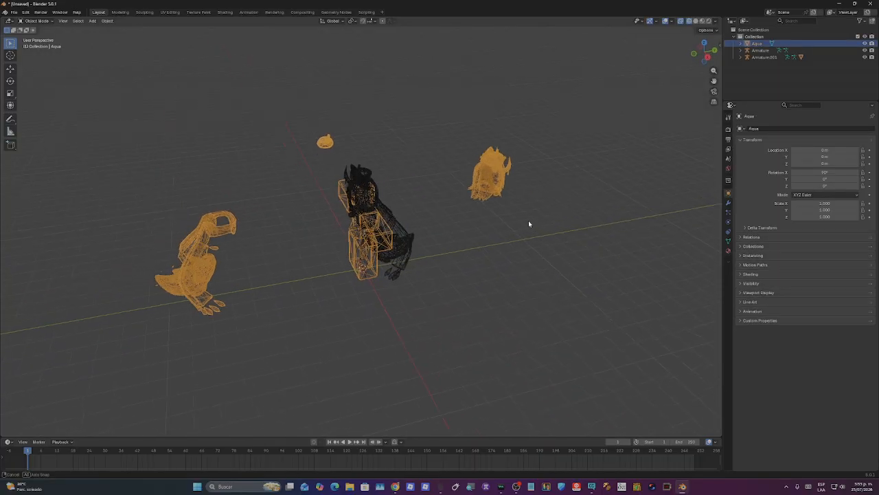
click(702, 46)
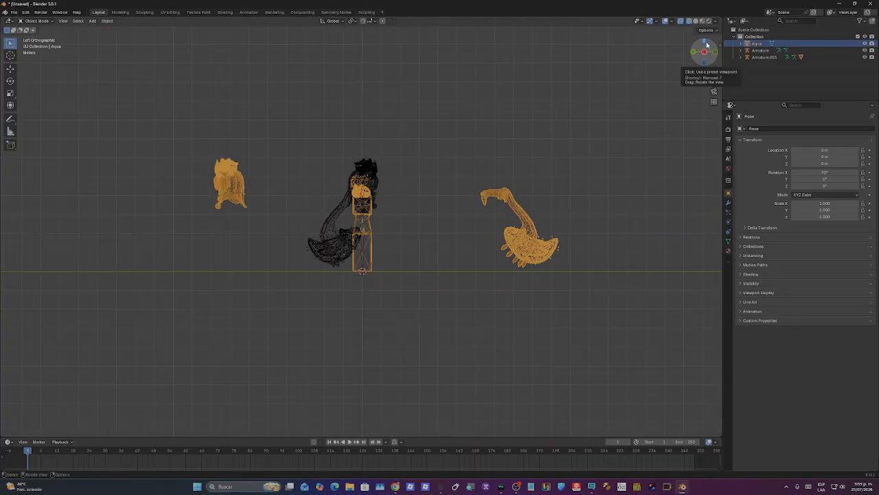
click(705, 43)
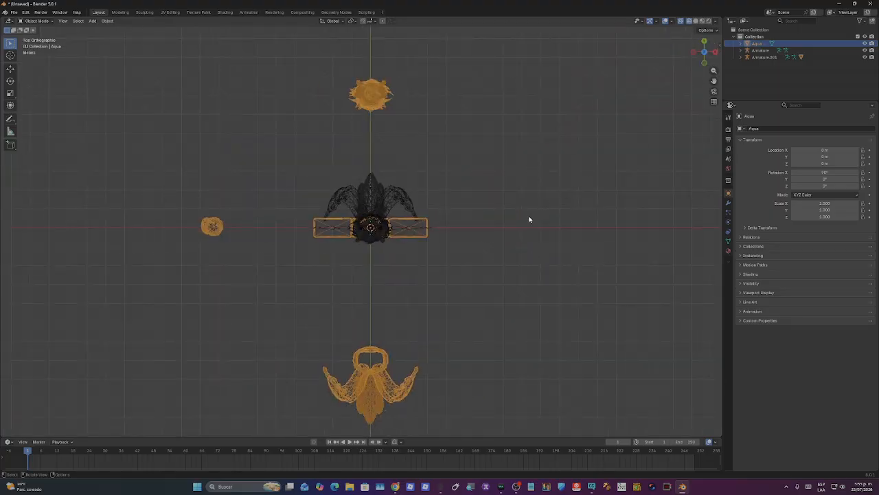
key(r)
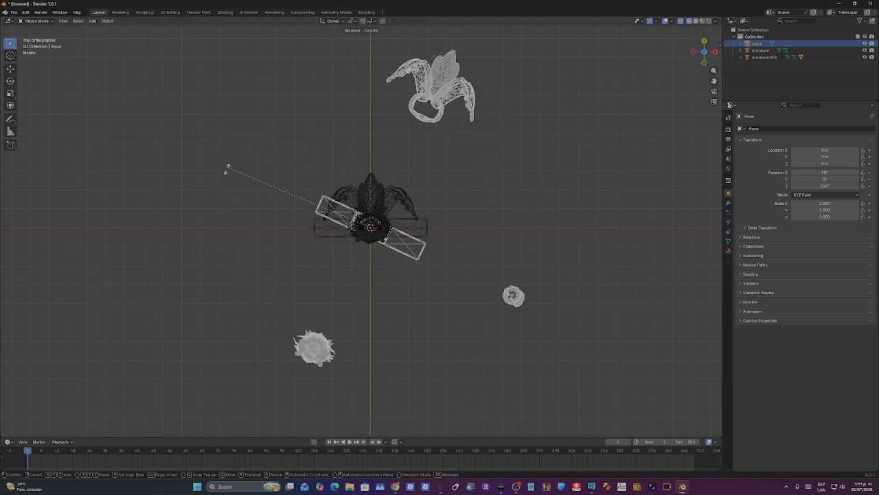
click(225, 241)
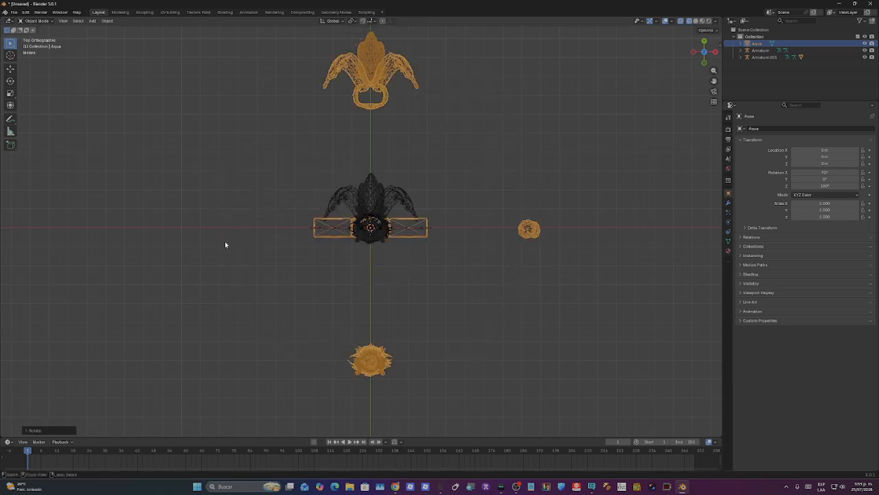
middle_drag(433, 226, 434, 204)
middle_drag(401, 169, 167, 231)
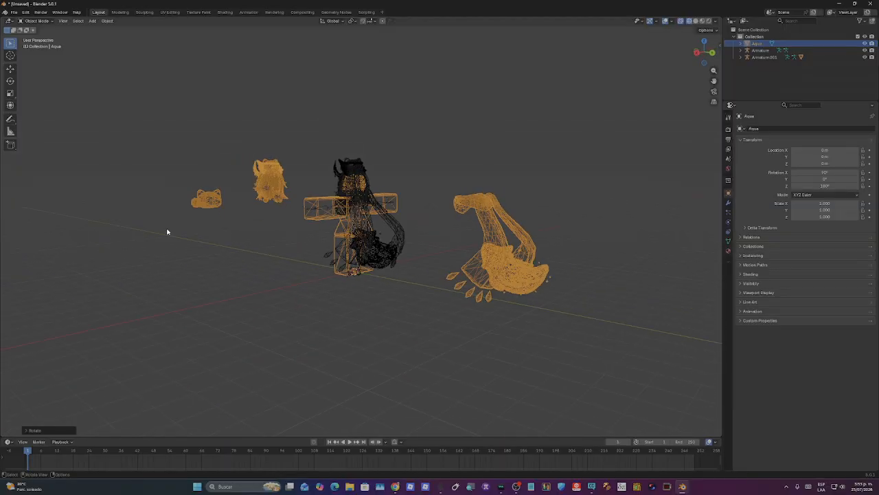
middle_drag(267, 143, 350, 140)
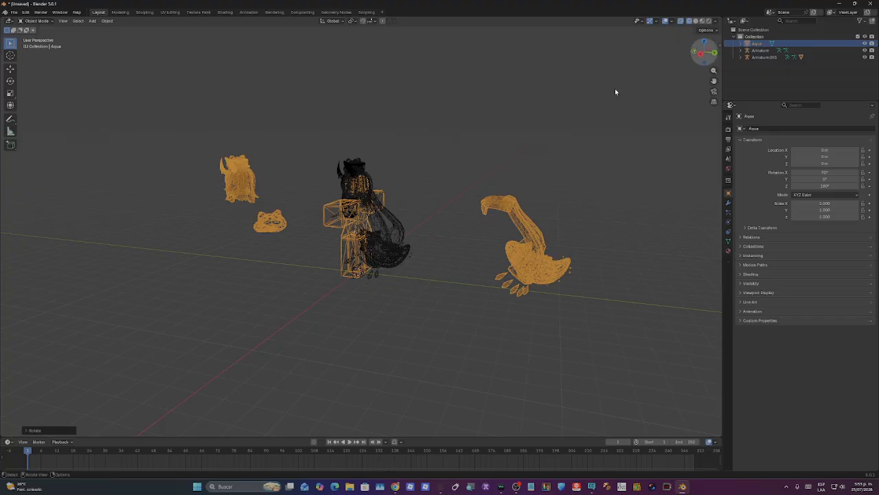
middle_drag(504, 147, 694, 103)
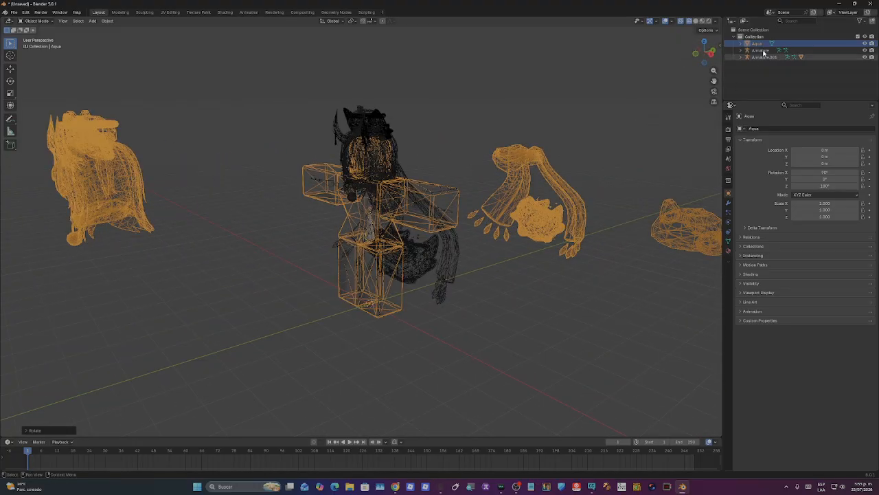
Step: Delete the Aqua.001 mesh from inside Armature.001, leaving the imported bones in place
click(760, 50)
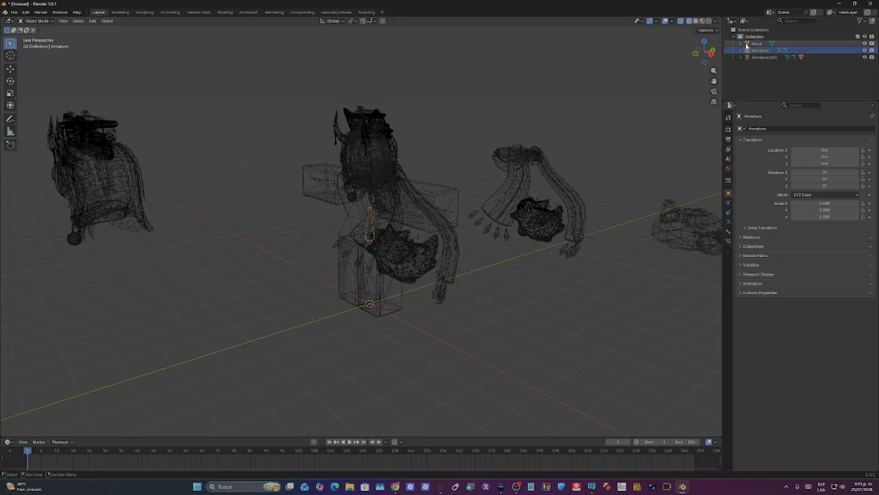
click(747, 44)
click(758, 56)
click(746, 44)
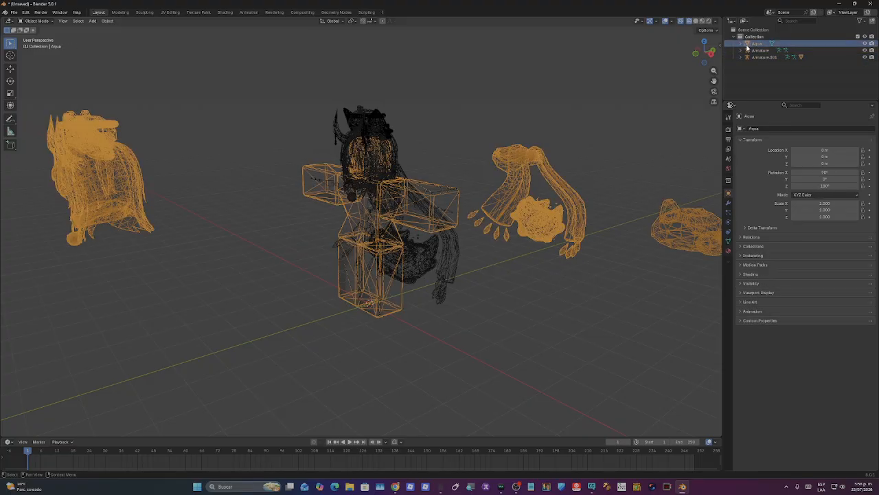
click(757, 57)
click(740, 57)
click(767, 78)
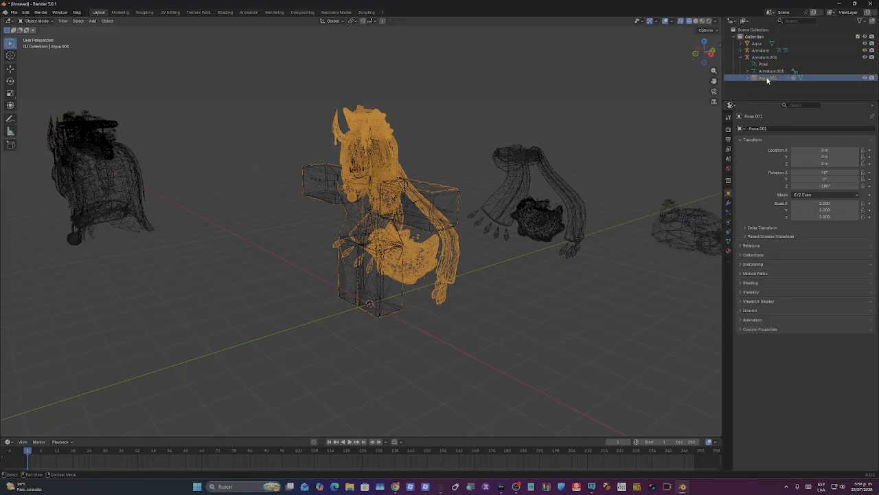
right_click(767, 78)
click(747, 79)
middle_drag(434, 259, 459, 240)
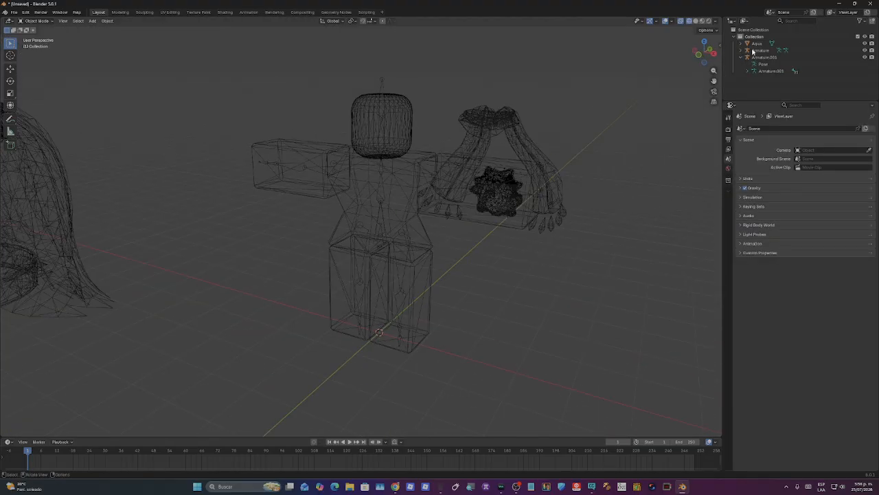
Step: Enter Edit Mode on Armature and switch the editing to the bones of Armature.001
click(753, 52)
key(Tab)
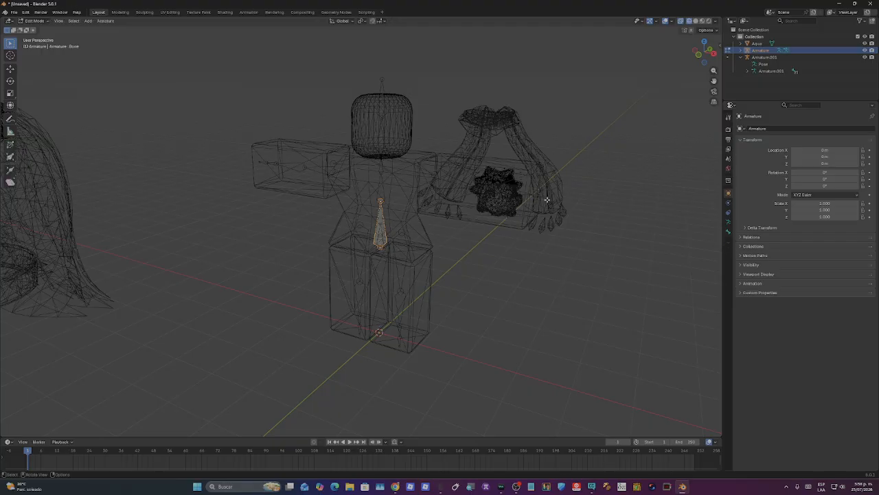
click(764, 57)
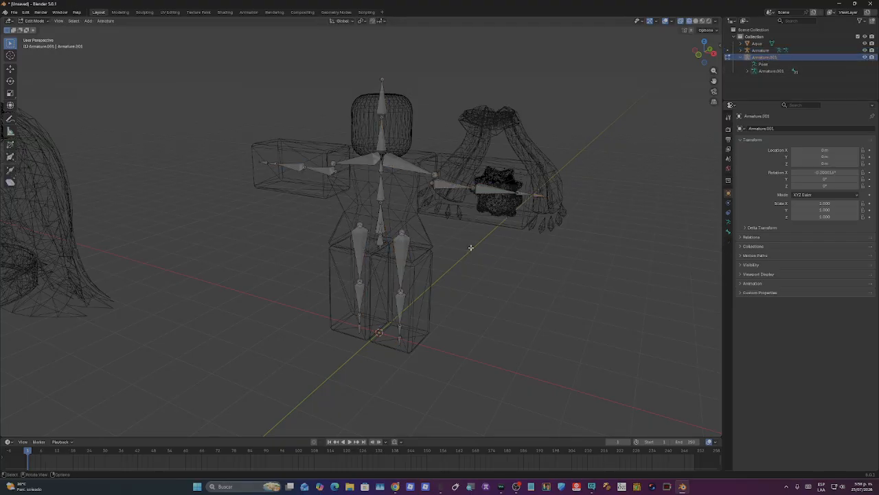
mouse_move(470, 248)
middle_down()
mouse_move(524, 235)
mouse_move(474, 235)
middle_up()
scroll(524, 234, up, 2)
scroll(474, 235, up, 6)
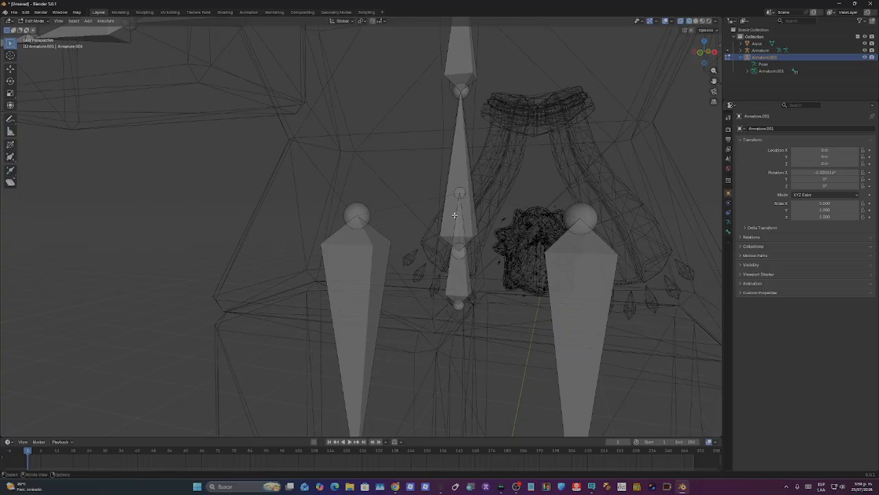
Step: Examine the Hips bone of Armature.001 and how the upper leg bones sit under it in the bone hierarchy
click(457, 274)
click(361, 280)
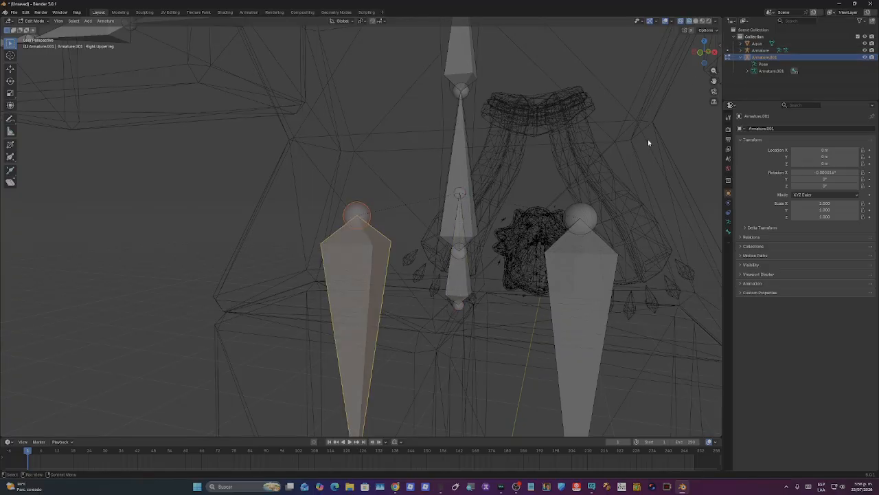
click(461, 280)
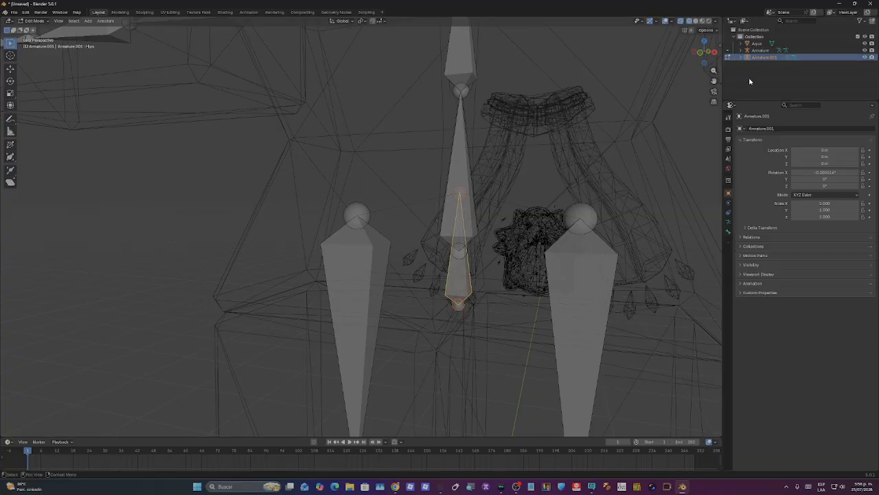
click(750, 70)
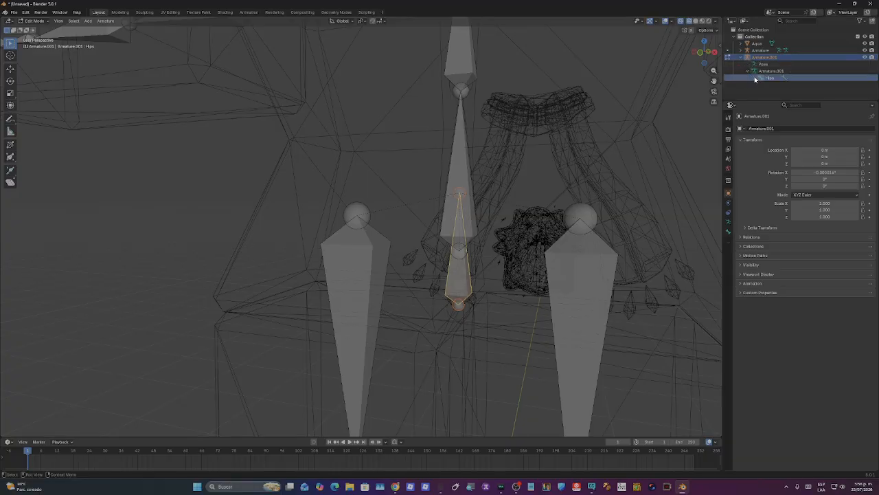
click(755, 77)
scroll(760, 90, down, 1)
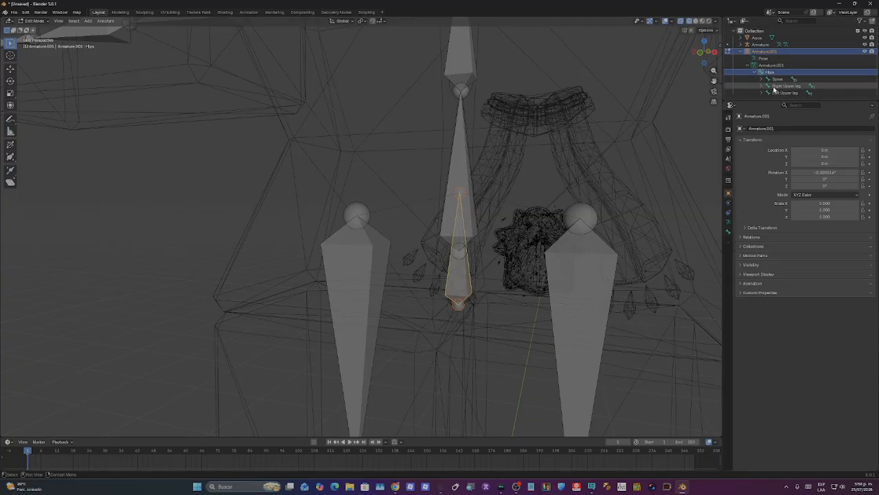
click(783, 86)
click(785, 93)
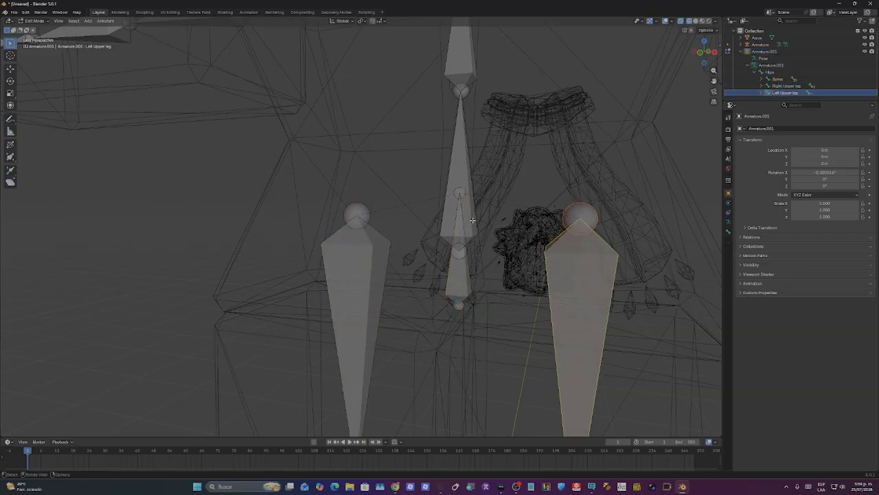
Step: Try to parent the Hips and Left Upper leg bones to each other
drag(574, 268, 569, 265)
click(461, 281)
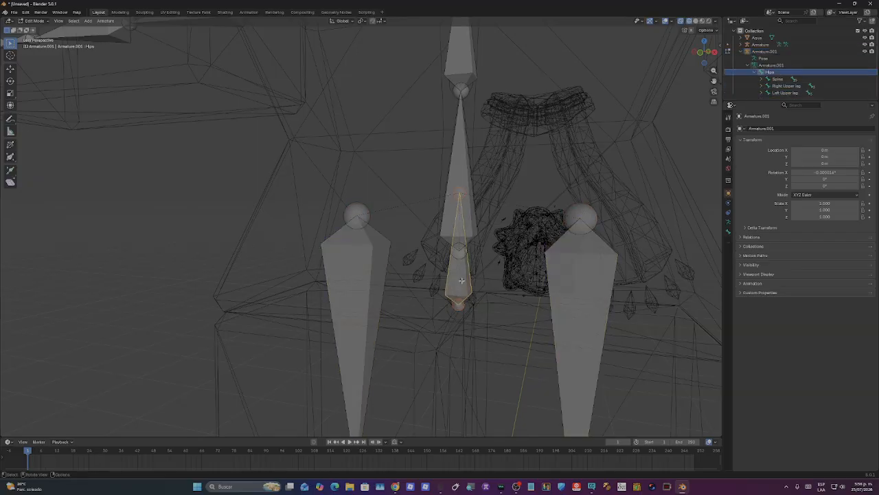
middle_drag(461, 280, 444, 283)
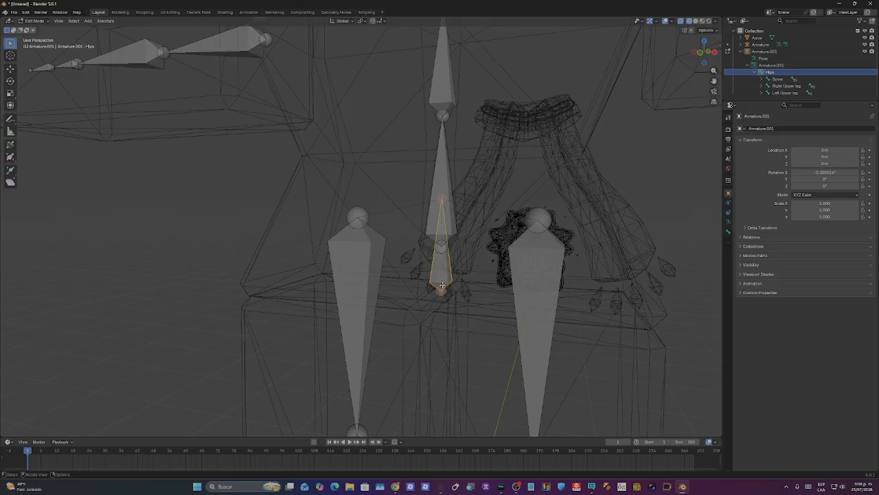
shift+click(532, 270)
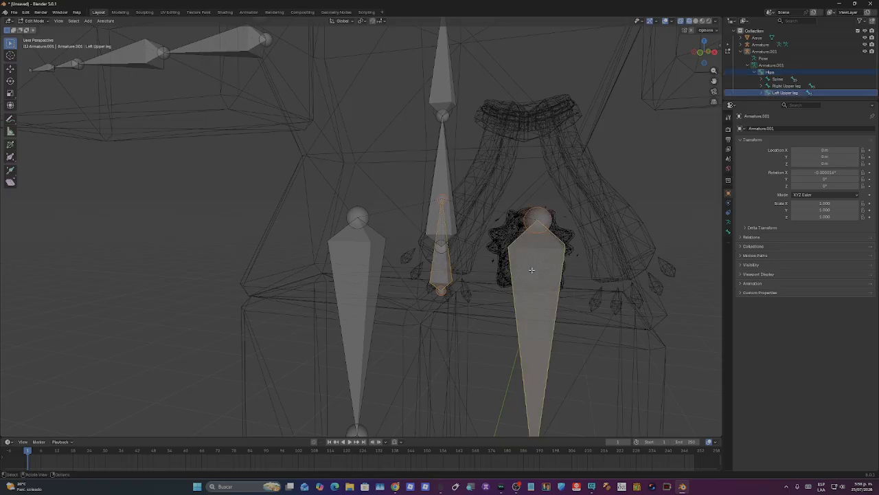
key(ctrl+p)
Step: Examine the central bone chain one by one: Hips, Spine, Chest, Upper Chest, neck and Head
scroll(575, 203, down, 7)
mouse_move(492, 246)
middle_down()
mouse_move(535, 243)
mouse_move(515, 241)
mouse_move(507, 255)
middle_up()
scroll(506, 254, up, 5)
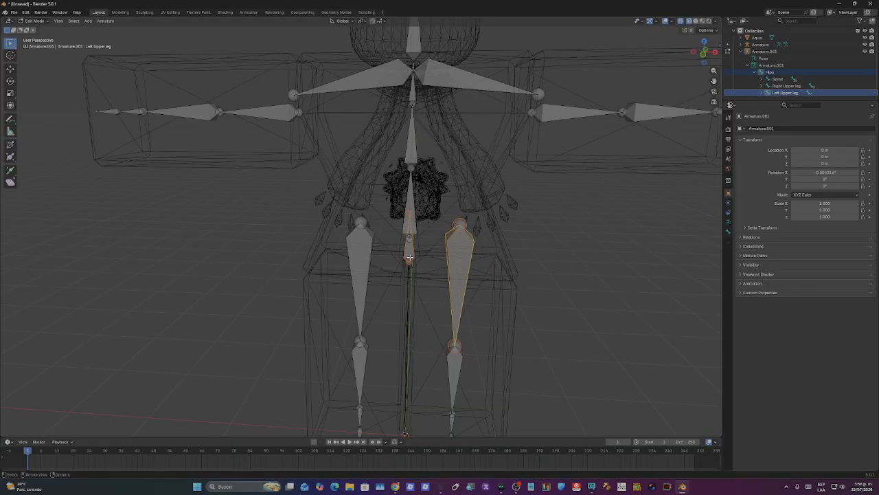
click(409, 257)
click(411, 252)
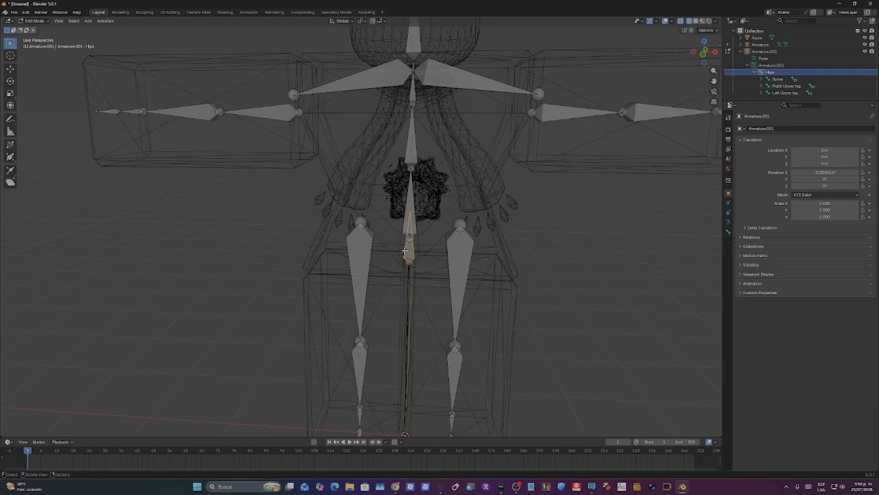
click(415, 220)
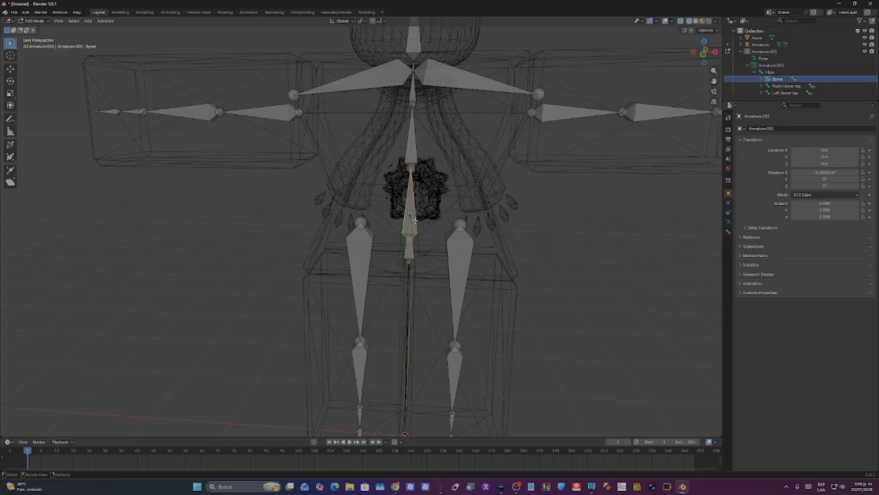
click(412, 137)
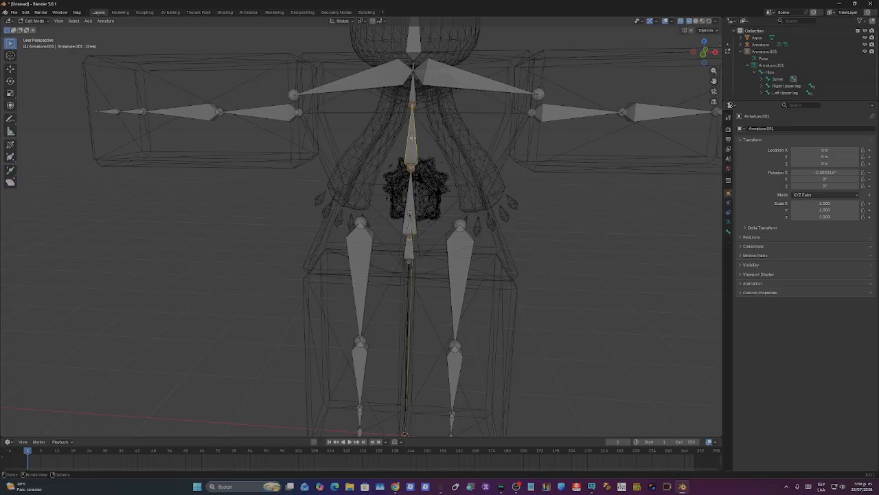
click(412, 93)
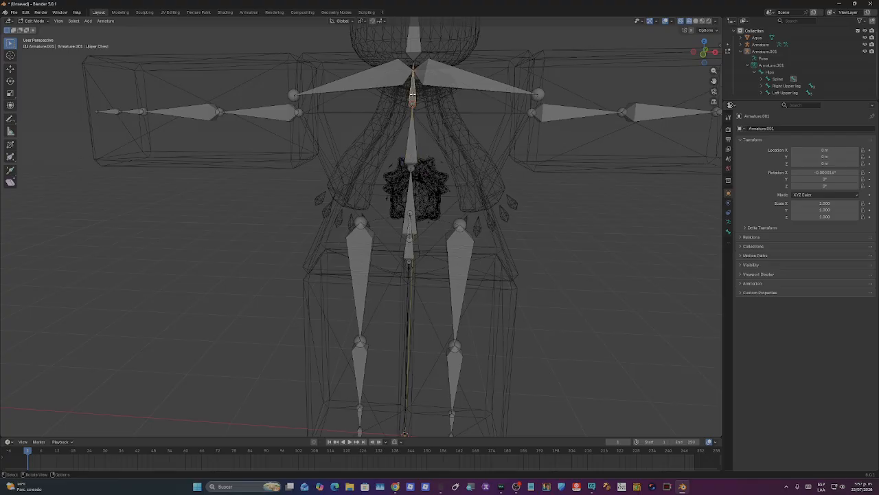
click(412, 65)
scroll(426, 78, down, 1)
click(405, 75)
middle_drag(450, 53, 449, 55)
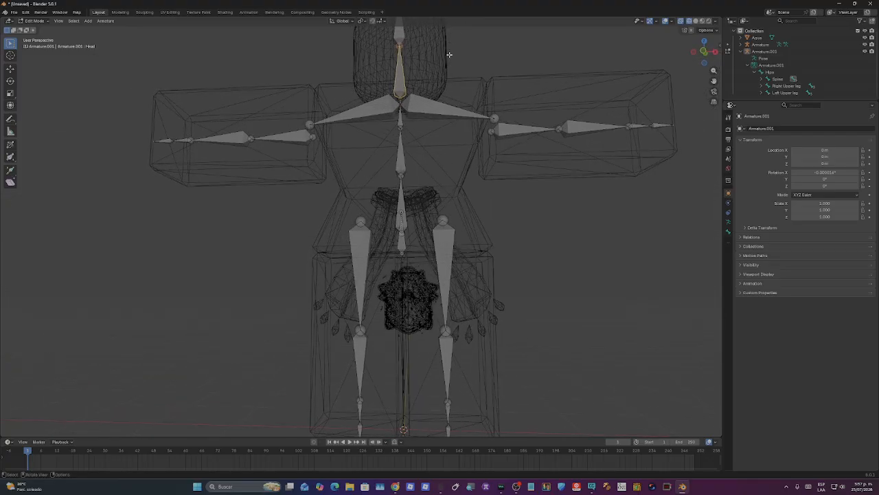
Step: Inspect the extra end bones beyond the head, both hands and both feet
scroll(450, 54, down, 3)
middle_drag(430, 137, 392, 111)
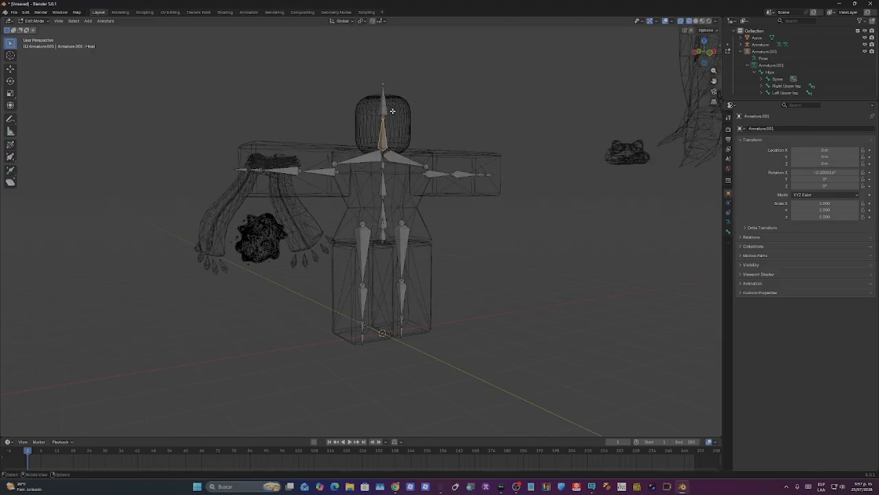
click(386, 109)
click(240, 169)
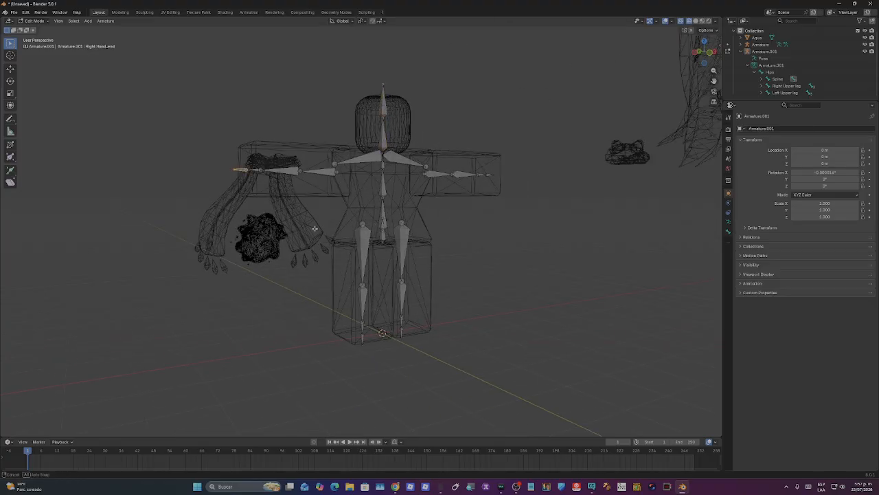
middle_drag(314, 229, 354, 279)
click(360, 345)
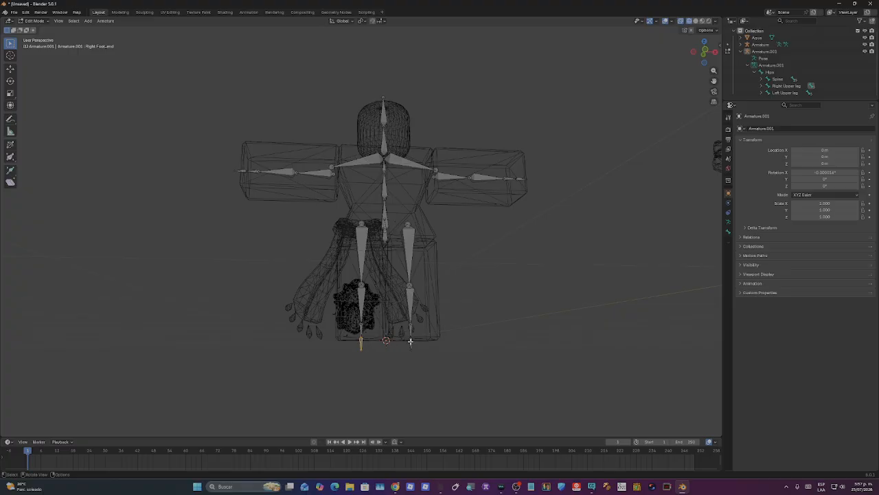
click(410, 342)
click(521, 180)
Step: Select the end bones of the head, both hands and both feet together
drag(351, 84, 561, 206)
drag(516, 131, 558, 234)
middle_drag(491, 222, 540, 169)
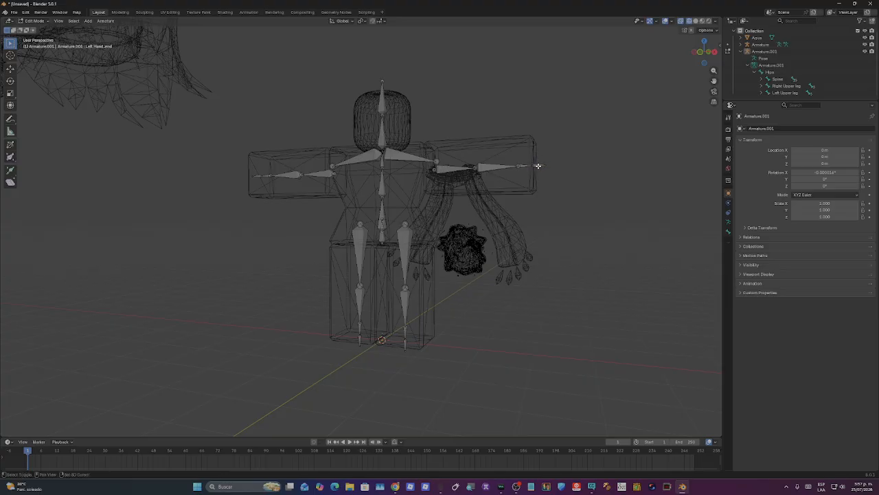
shift+click(380, 102)
shift+click(256, 176)
shift+click(362, 341)
shift+click(406, 342)
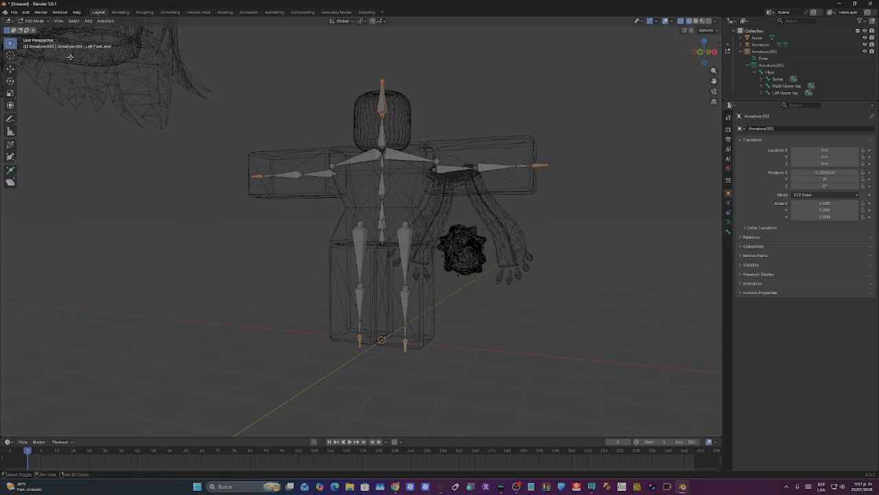
middle_drag(89, 57, 142, 59)
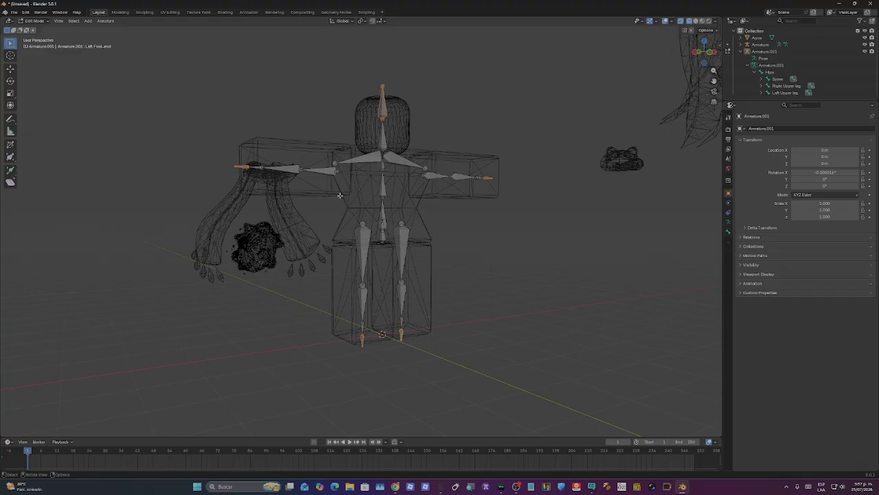
middle_drag(339, 196, 468, 244)
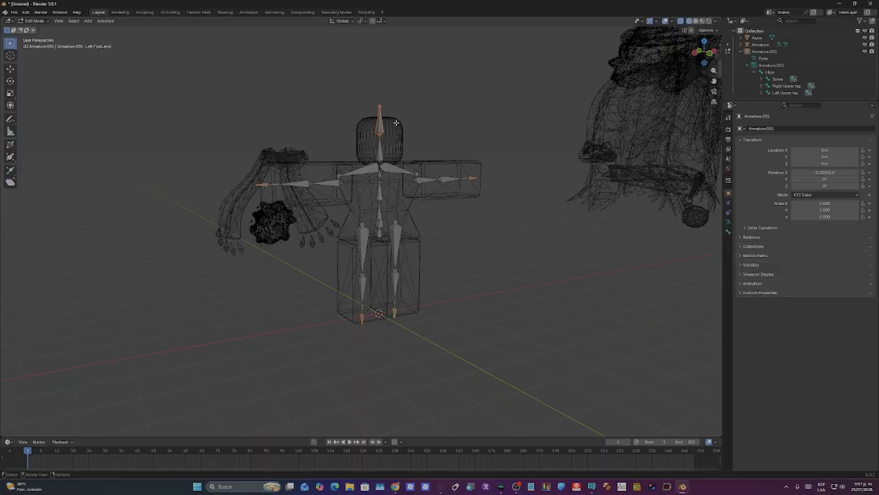
drag(397, 123, 347, 142)
click(379, 126)
key(e)
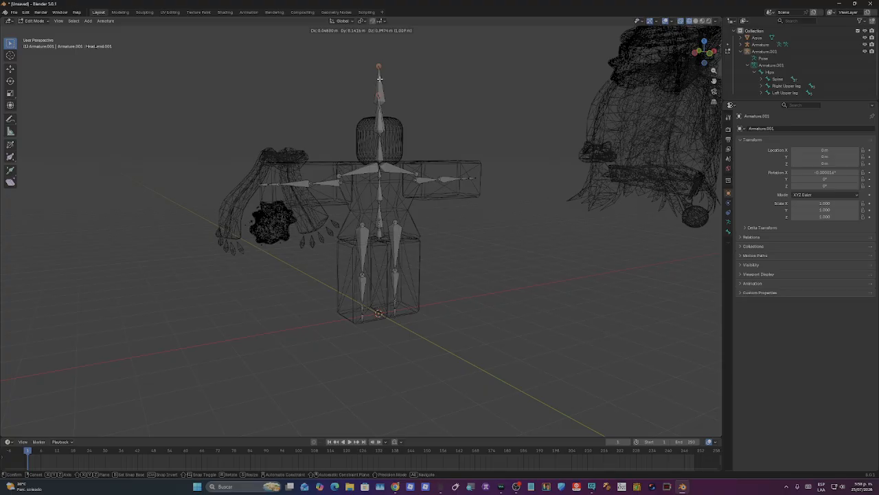
key(Escape)
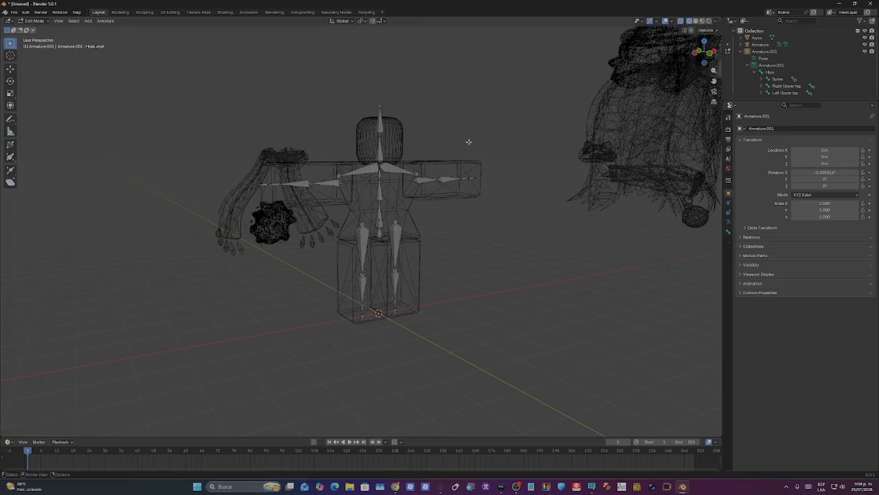
Step: Delete the five end bones at the head, both hands and both feet of Armature.001
middle_drag(468, 142, 238, 188)
click(241, 175)
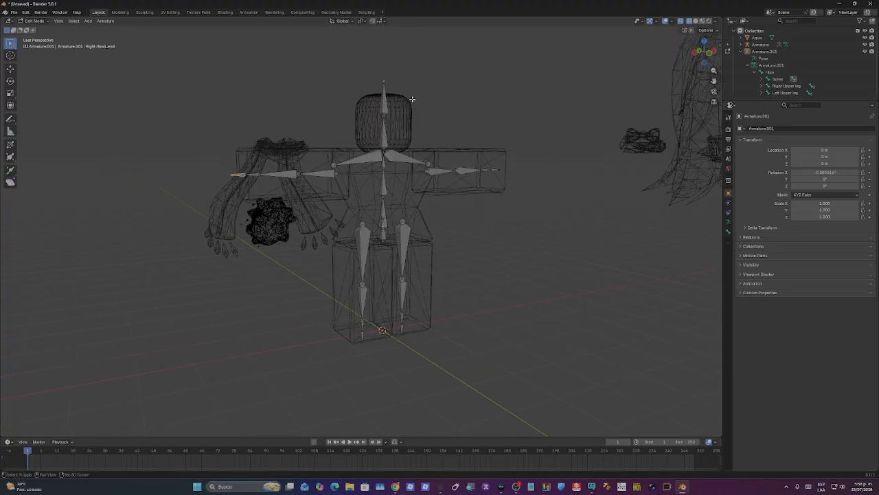
shift+click(390, 109)
shift+click(492, 169)
shift+click(496, 170)
shift+click(362, 335)
shift+click(402, 328)
key(x)
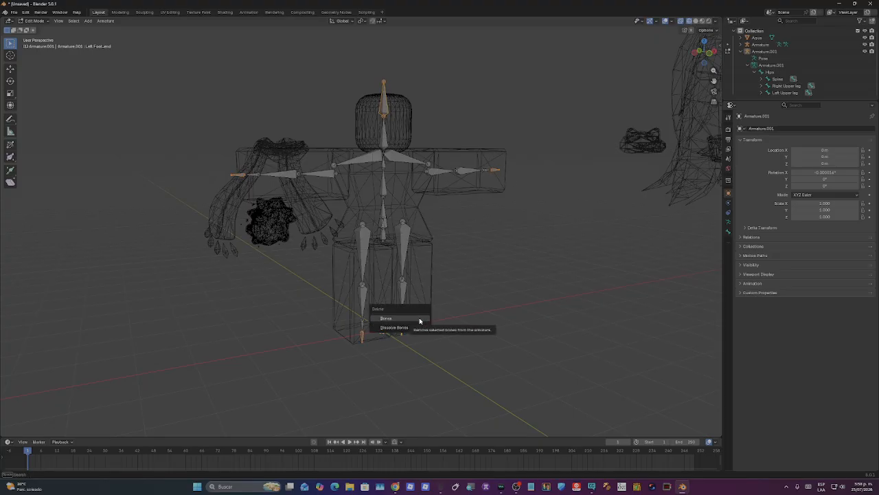
click(420, 320)
Step: Check in front view how the remaining bones, including Upper Chest, line up with the avatar's body
middle_drag(453, 291, 454, 289)
scroll(395, 176, up, 3)
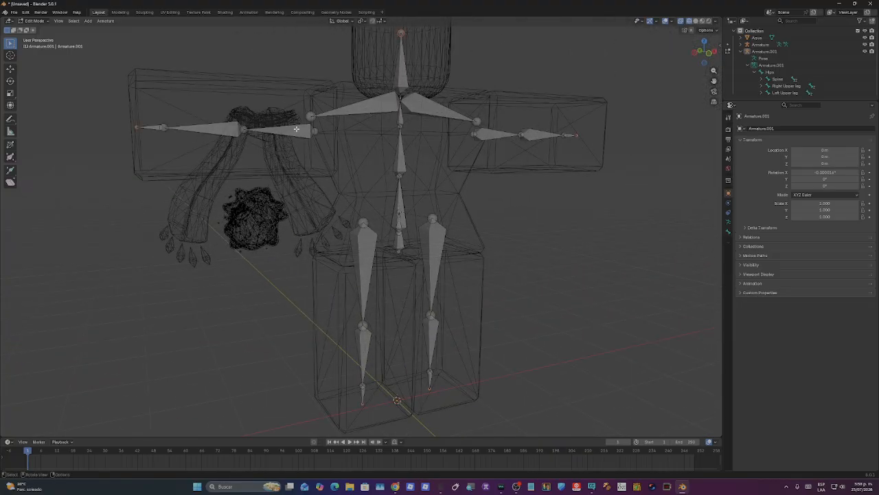
middle_drag(296, 129, 409, 104)
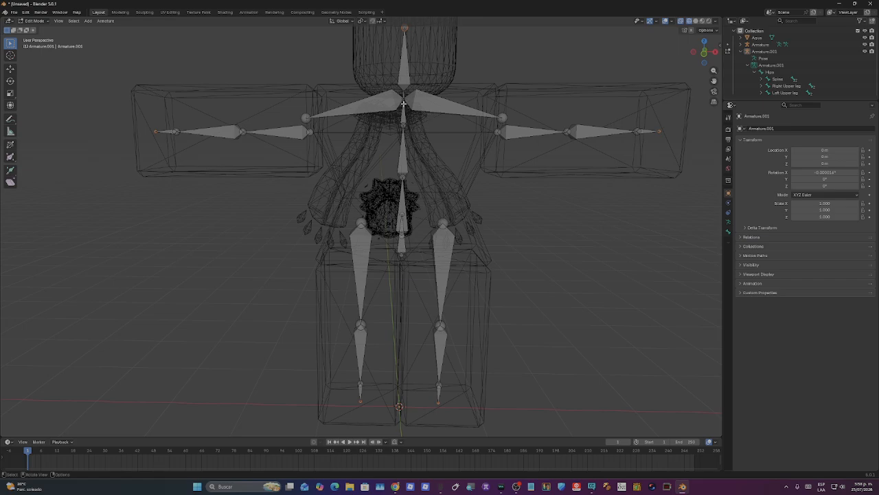
click(402, 112)
click(703, 59)
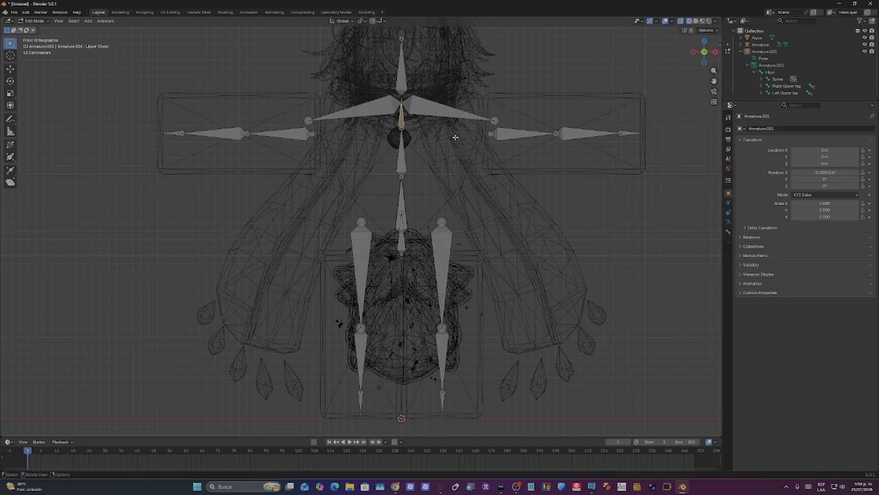
middle_drag(456, 138, 474, 174)
click(706, 55)
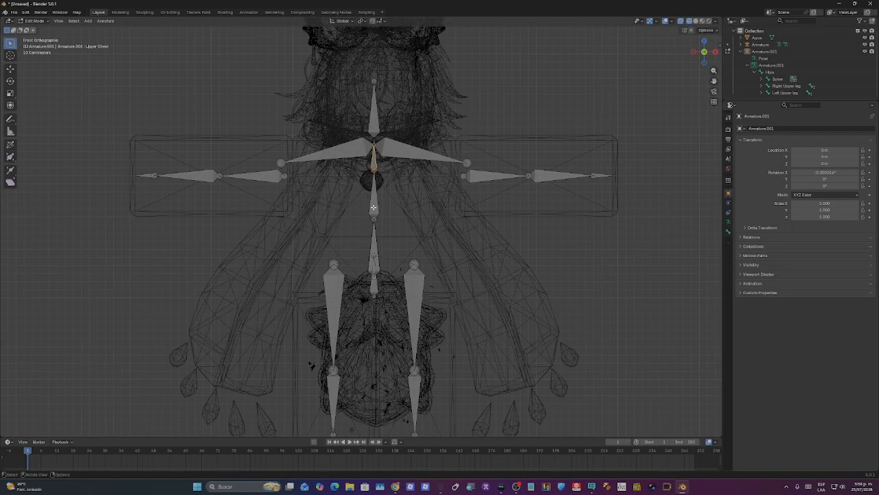
scroll(373, 207, down, 2)
scroll(400, 249, up, 1)
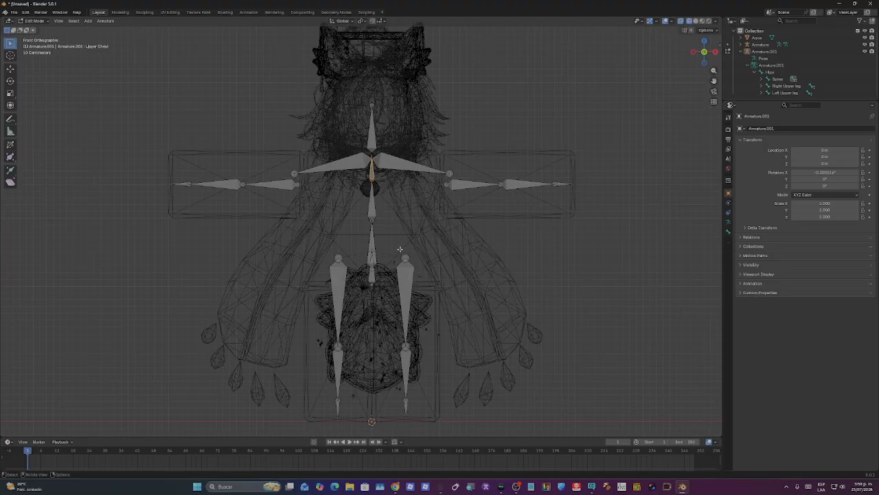
Step: Return to Object Mode and select the Aqua mesh
mouse_move(449, 242)
middle_down()
mouse_move(481, 243)
mouse_move(466, 236)
middle_up()
key(Tab)
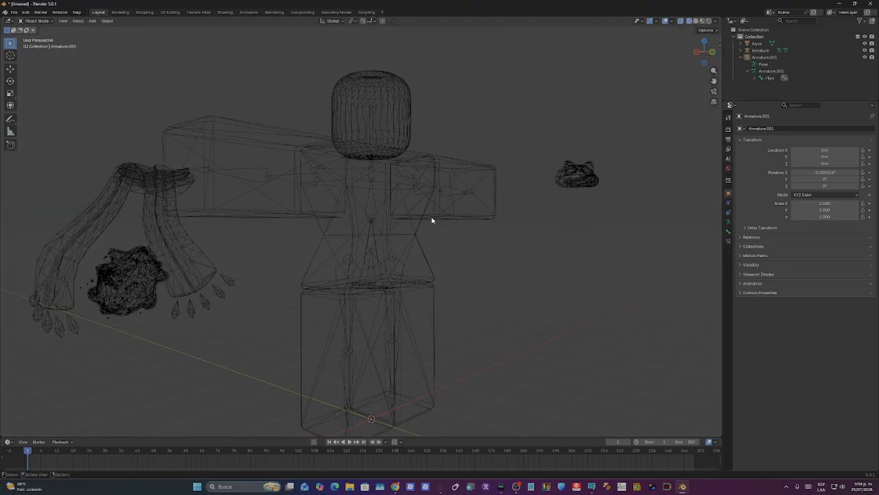
click(410, 218)
middle_drag(410, 219, 383, 240)
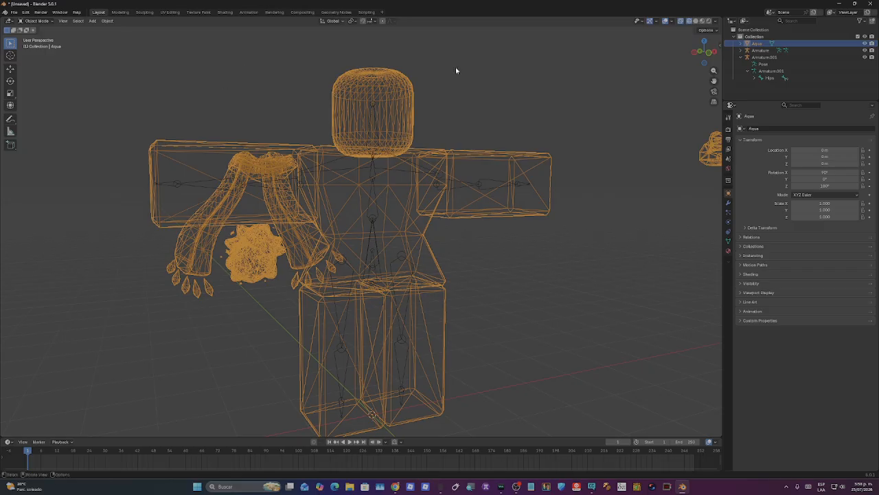
Step: Parent the Aqua mesh to Armature.001 as an armature deform with empty groups
scroll(419, 153, down, 5)
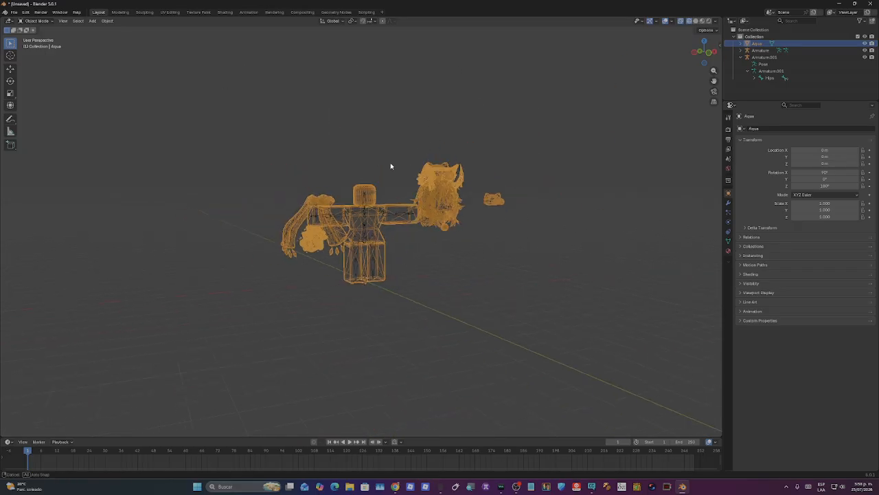
scroll(392, 167, up, 4)
scroll(391, 165, up, 2)
shift+click(373, 182)
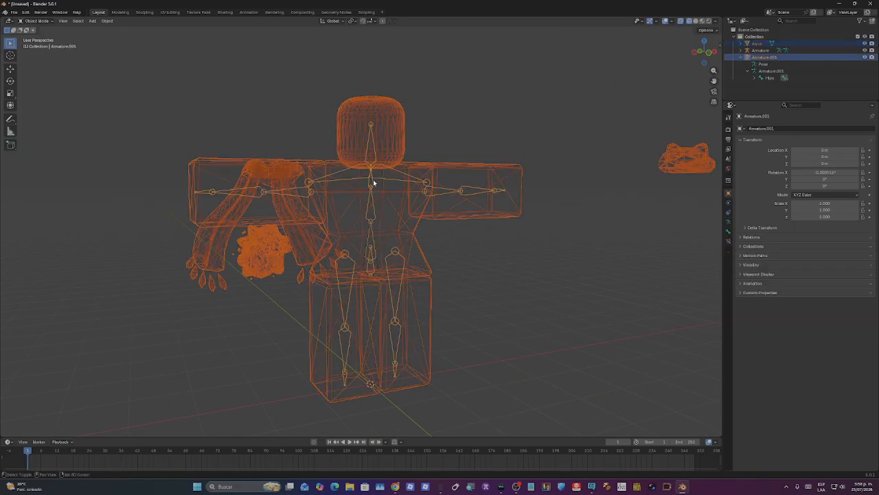
key(ctrl+p)
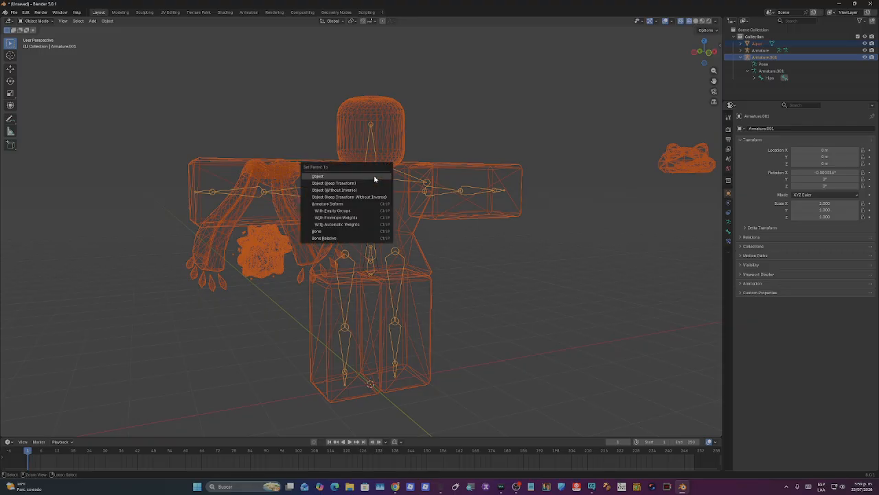
click(342, 211)
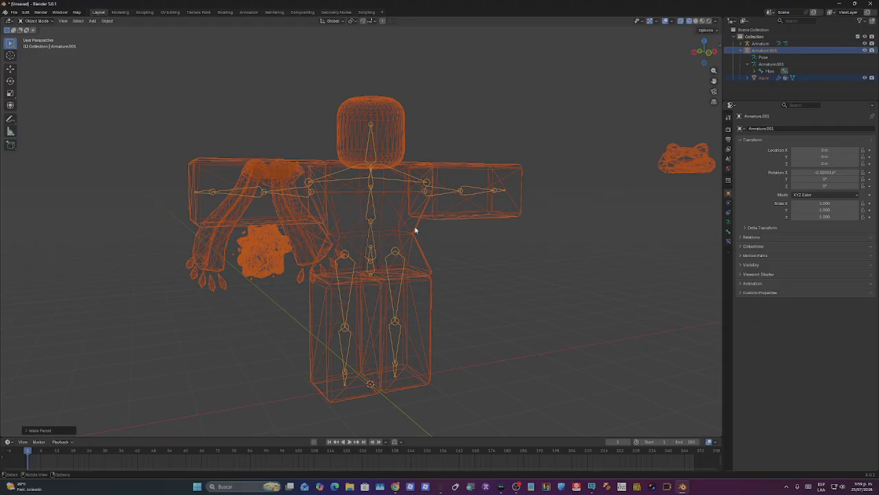
Step: Delete the leftover single-bone Armature object, keeping Armature.001 with its Aqua mesh
middle_drag(416, 229, 519, 223)
click(540, 262)
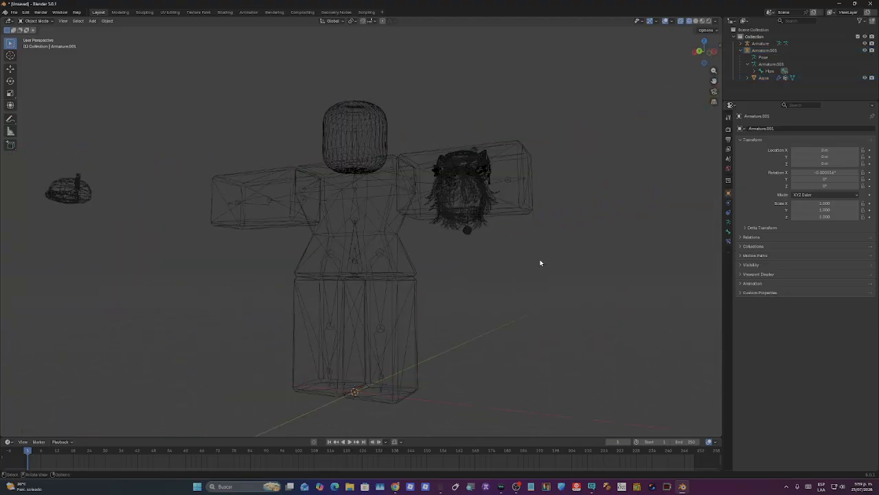
middle_drag(539, 266, 479, 282)
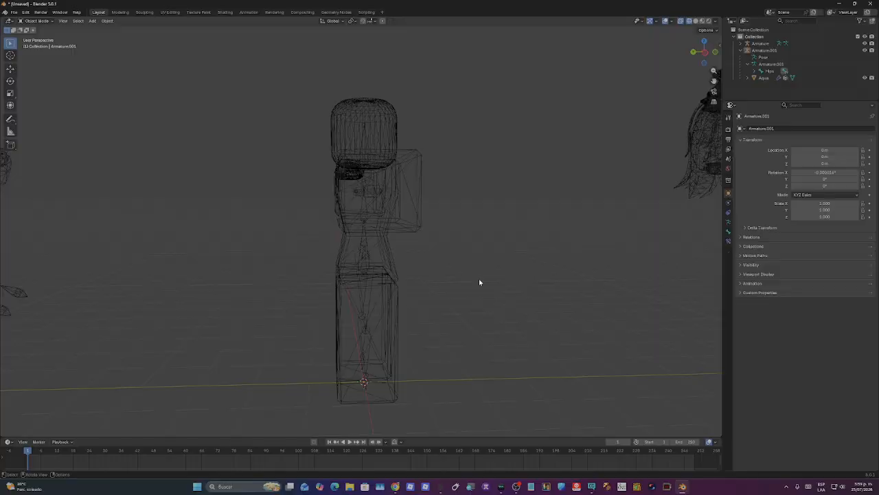
click(758, 44)
middle_drag(559, 111, 515, 117)
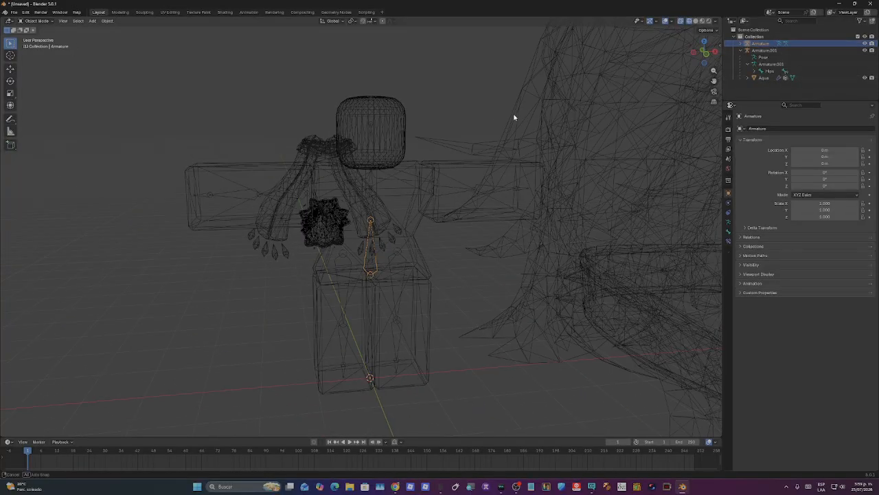
click(768, 50)
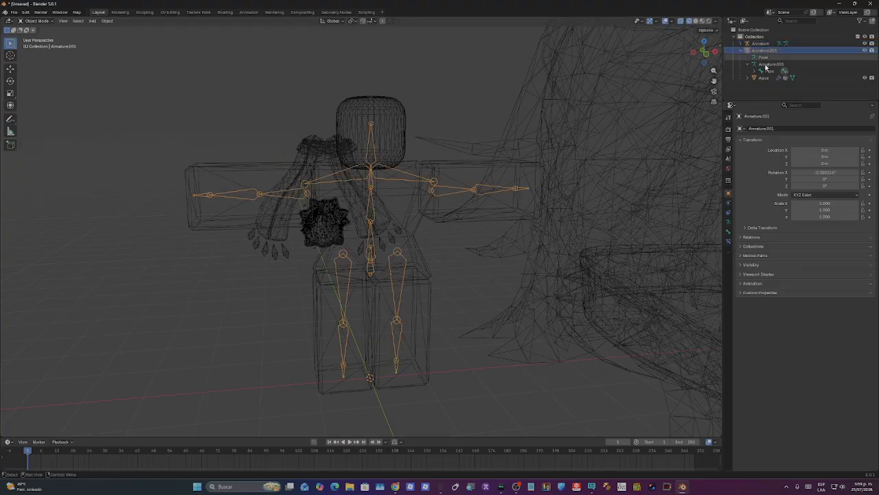
click(764, 78)
click(761, 44)
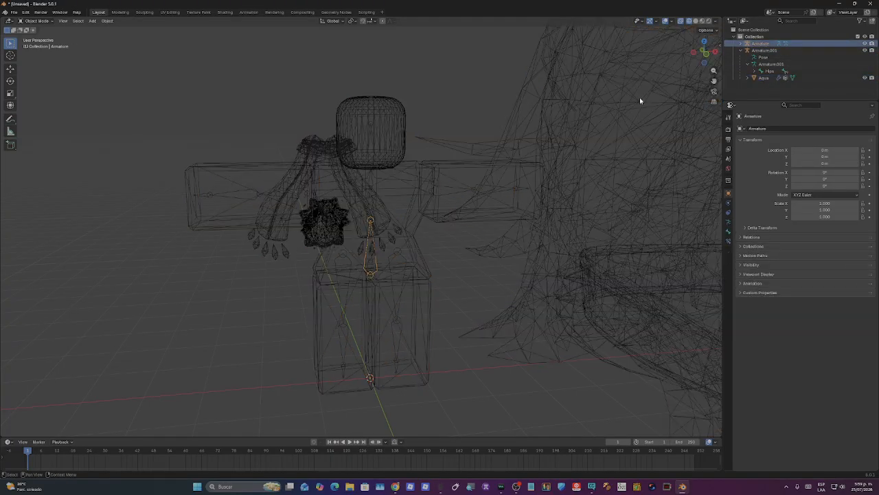
right_click(766, 45)
click(764, 46)
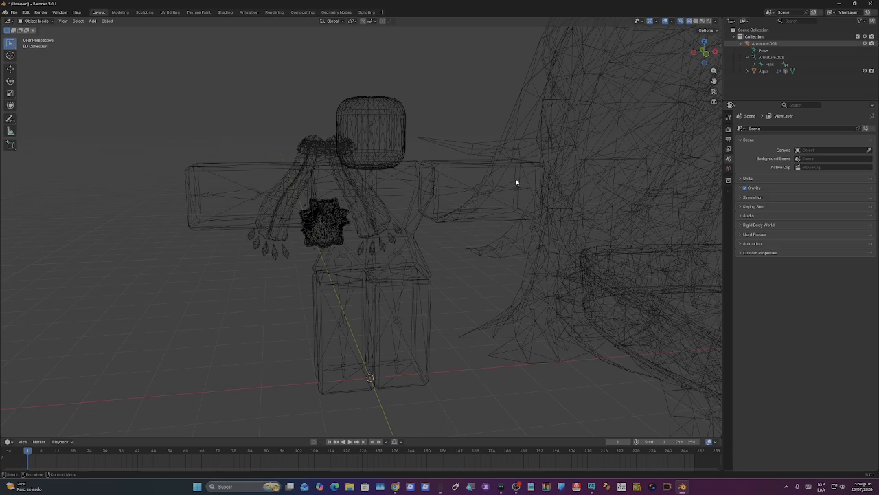
middle_drag(516, 183, 475, 249)
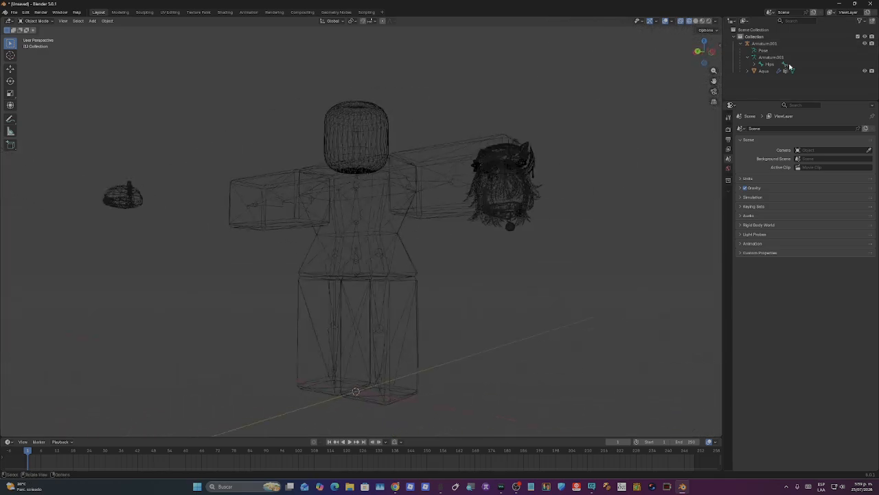
Step: Examine the bones of Armature.001 in Edit Mode and show the armature's data properties
click(762, 45)
middle_drag(514, 172, 363, 267)
key(Tab)
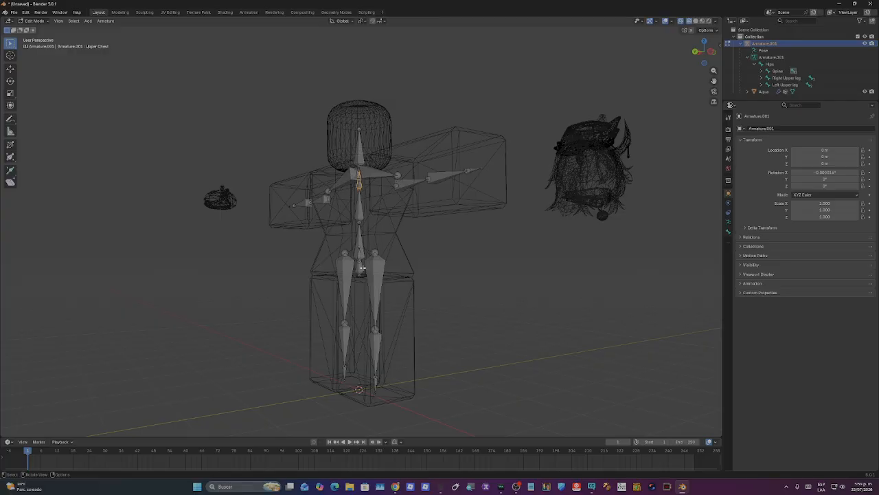
middle_drag(483, 246, 730, 225)
click(729, 222)
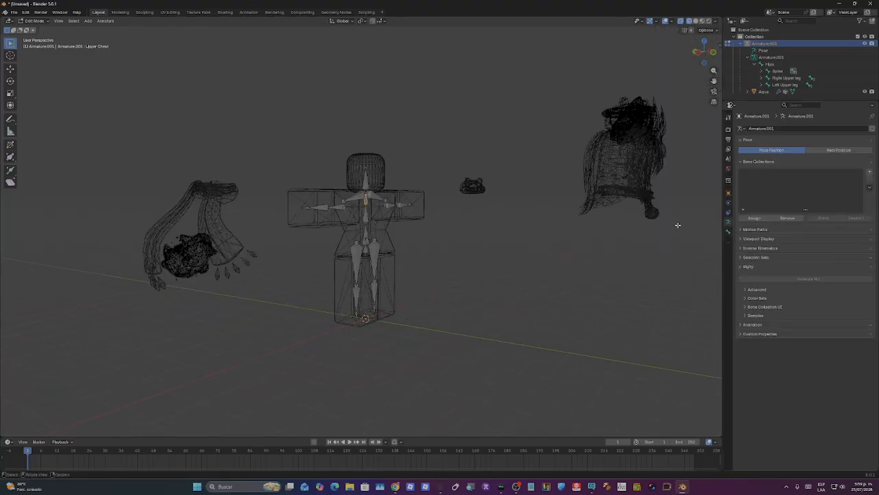
Step: Open the Aqua mesh in Edit Mode with face selection active
key(Tab)
click(382, 220)
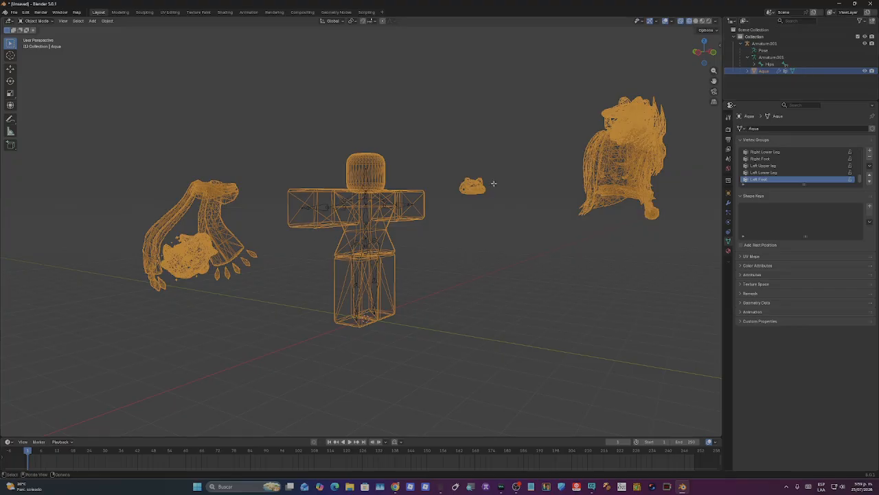
key(Tab)
middle_drag(496, 187, 117, 111)
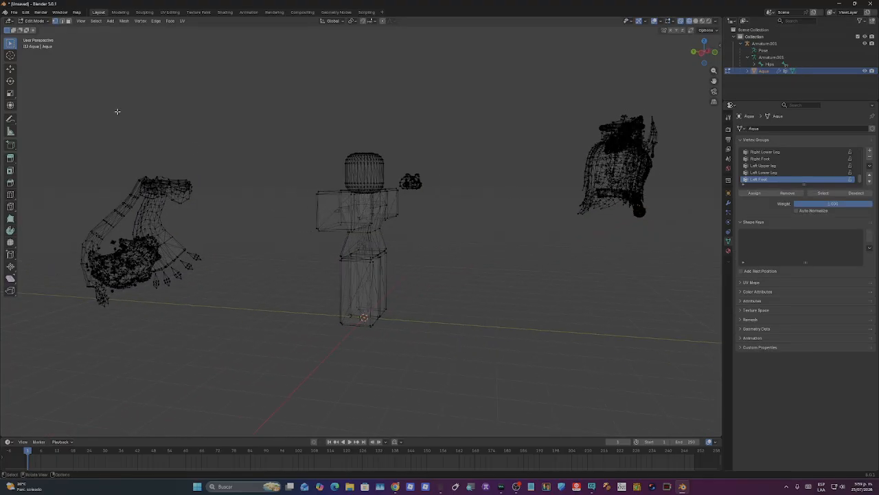
click(68, 21)
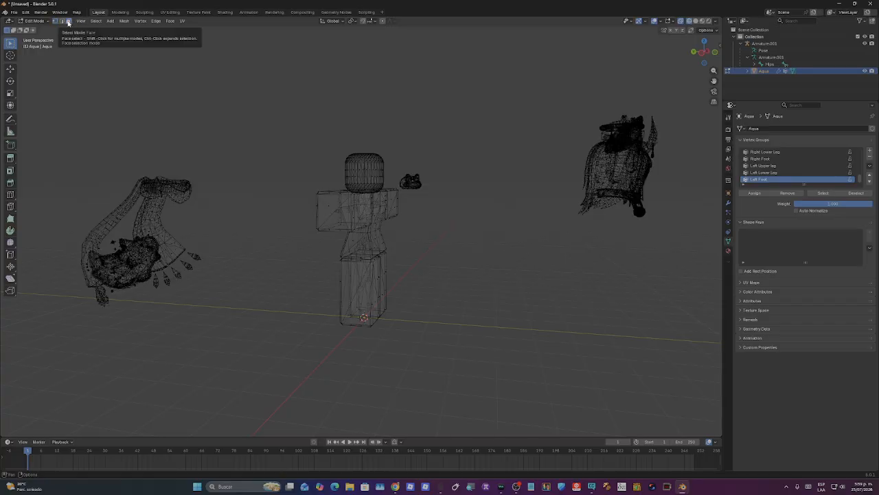
scroll(247, 157, up, 6)
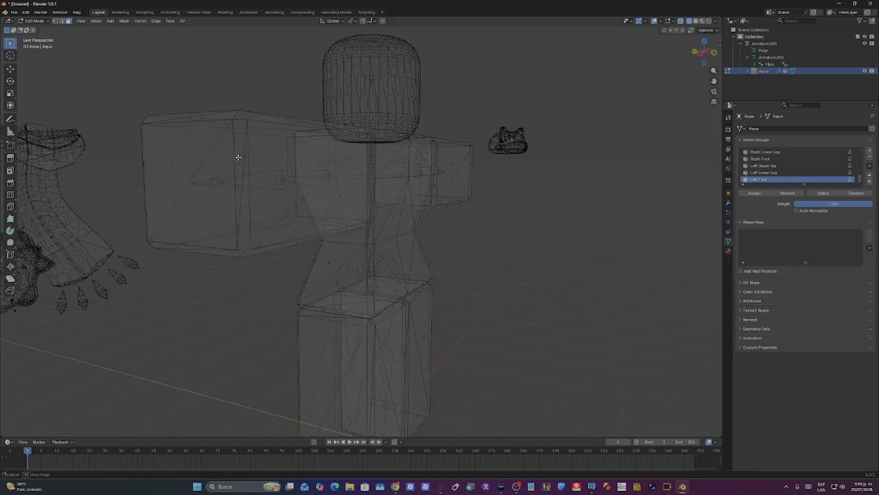
Step: Try vertex selection and face selection on the avatar's arm, ending with face selection active and nothing selected
key(1)
click(171, 117)
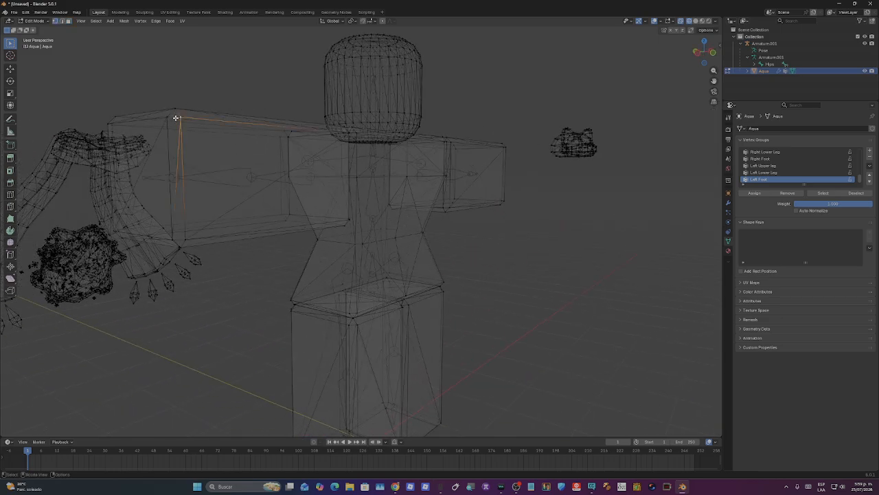
click(176, 108)
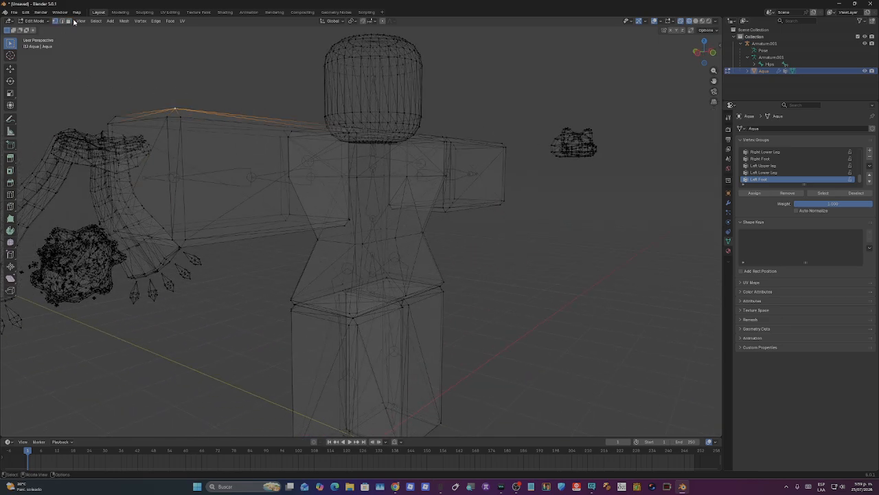
click(69, 21)
click(257, 147)
scroll(295, 118, down, 5)
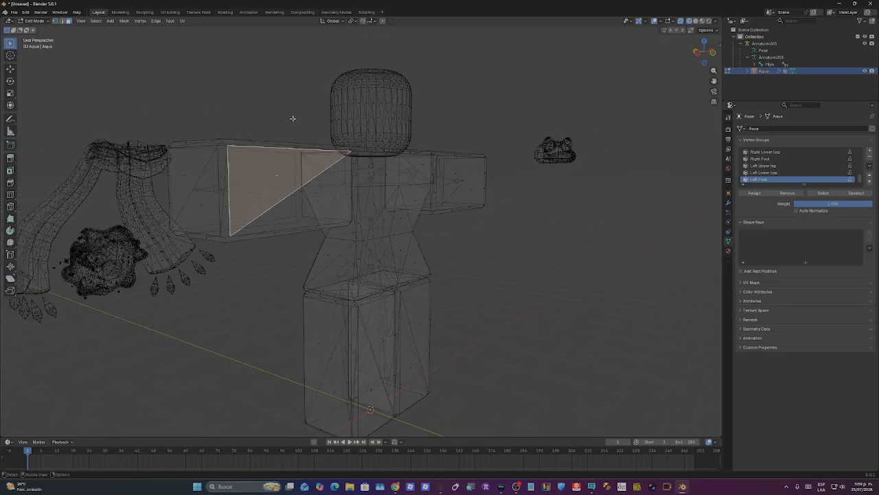
mouse_move(485, 116)
middle_down()
mouse_move(516, 112)
mouse_move(511, 124)
mouse_move(442, 117)
mouse_move(499, 116)
middle_up()
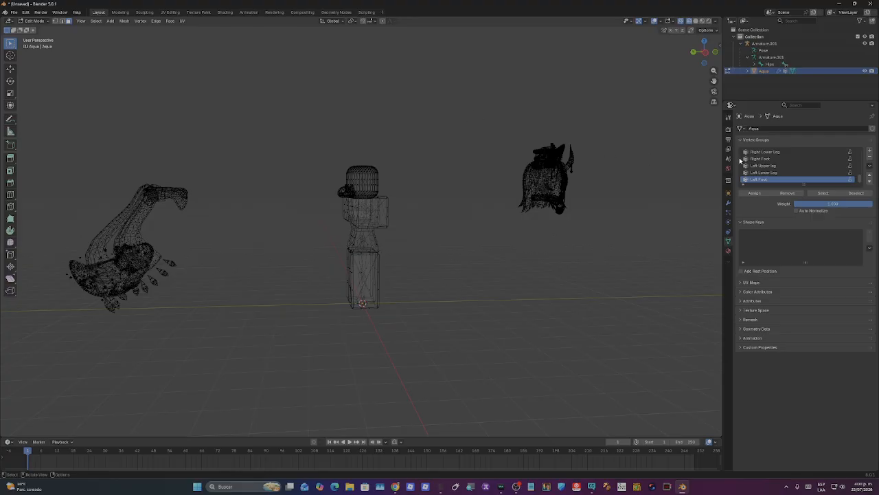
Step: Make Head the active vertex group of Aqua and collapse the Shape Keys section
scroll(756, 165, up, 8)
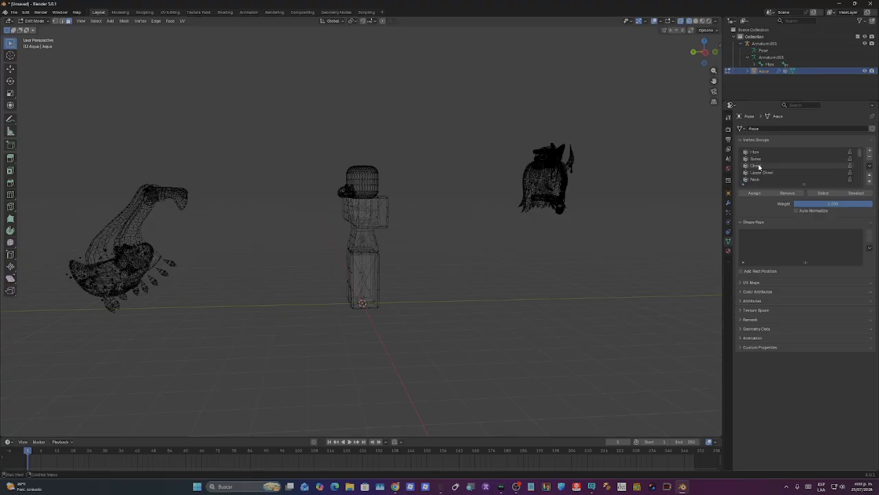
scroll(758, 166, down, 4)
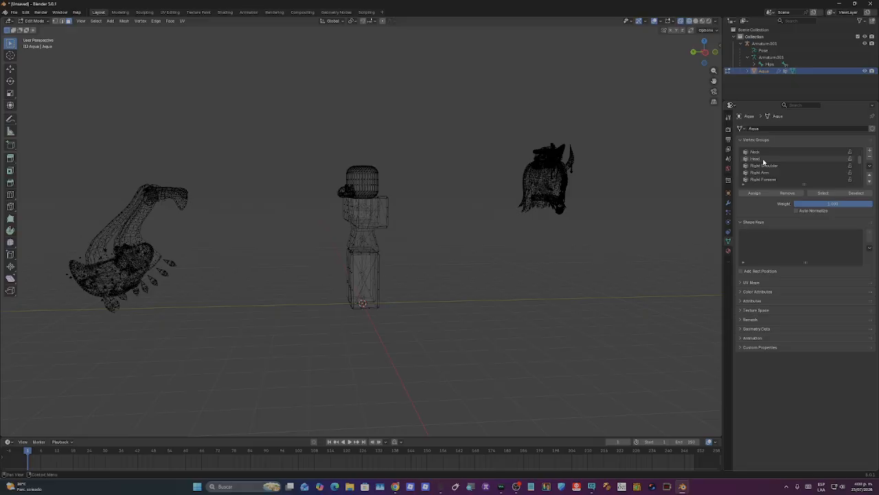
click(763, 159)
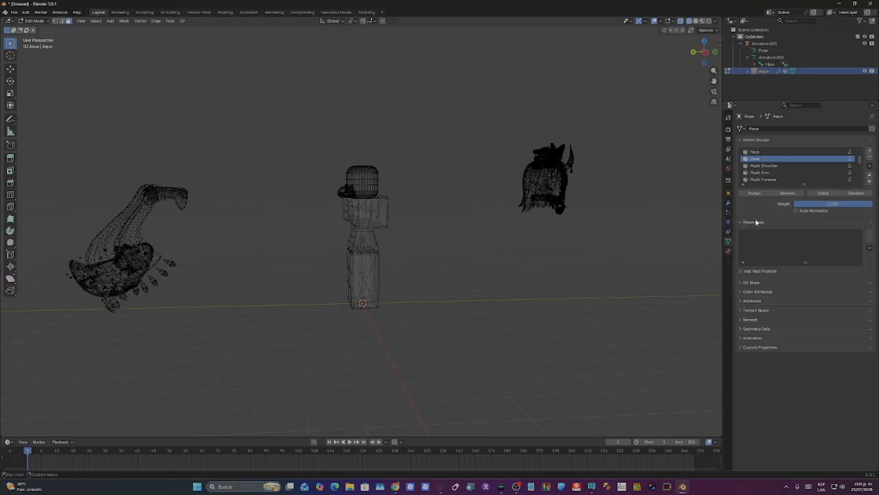
click(759, 222)
middle_drag(570, 172, 581, 169)
scroll(525, 180, up, 2)
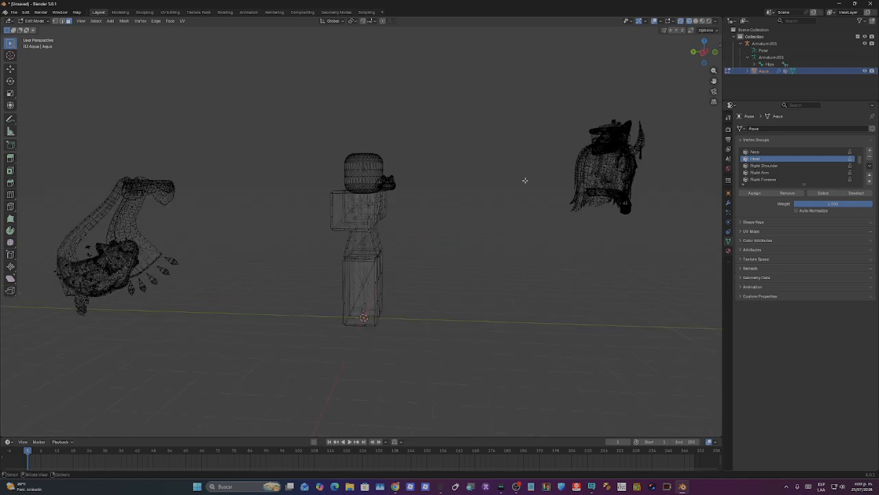
Step: Select all faces of the detached hair accessory together with the avatar's head, down to its lower edge
drag(542, 69, 694, 276)
middle_drag(636, 243, 515, 251)
scroll(502, 157, up, 4)
shift+drag(284, 94, 441, 200)
scroll(435, 172, up, 3)
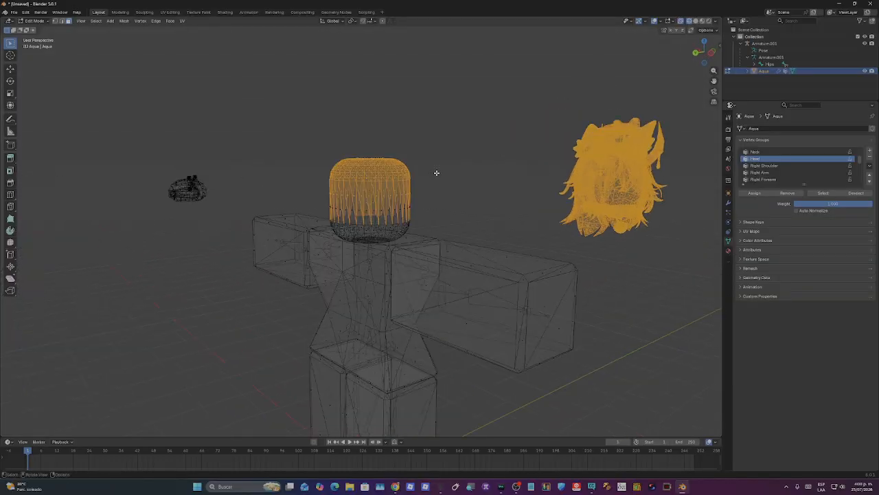
middle_drag(440, 166, 450, 158)
shift+drag(287, 154, 453, 228)
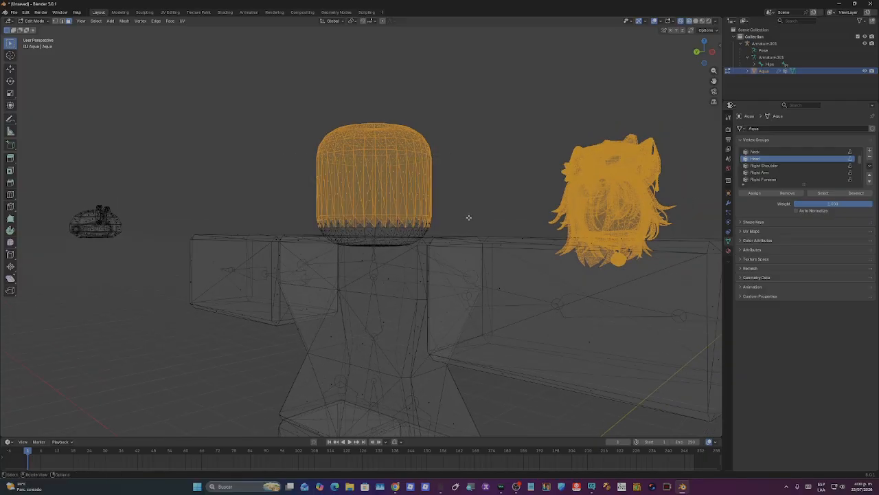
middle_drag(469, 217, 450, 222)
shift+drag(306, 191, 438, 243)
Step: With X-ray off, deselect the upper torso faces caught in the head selection, and turn X-ray back on
key(alt+z)
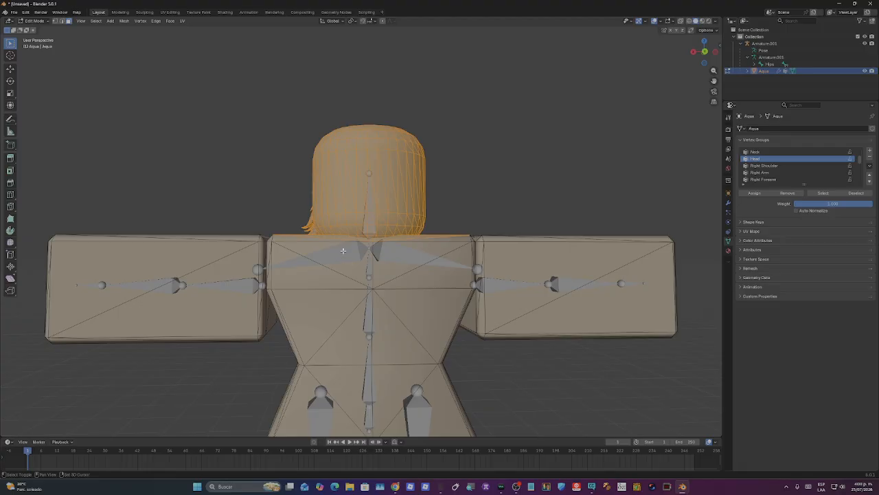
mouse_move(347, 266)
middle_down()
mouse_move(336, 267)
mouse_move(362, 266)
mouse_move(335, 279)
middle_up()
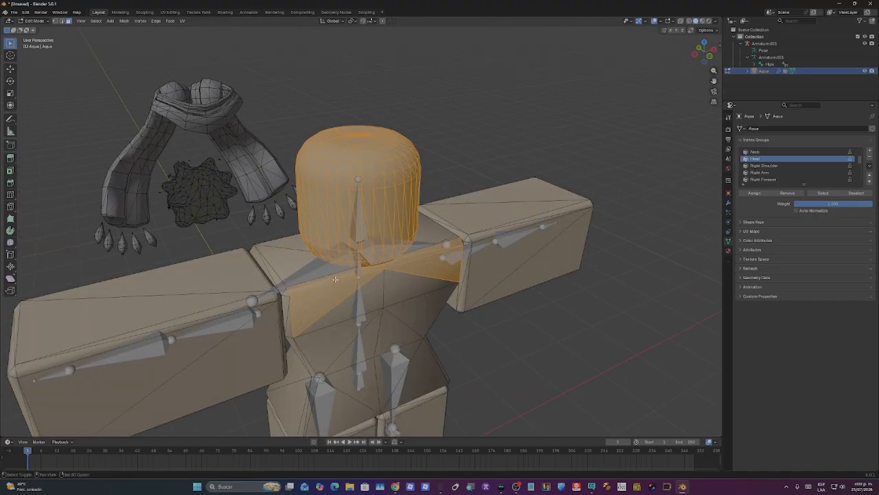
shift+click(338, 288)
shift+click(411, 264)
shift+click(415, 256)
shift+click(415, 252)
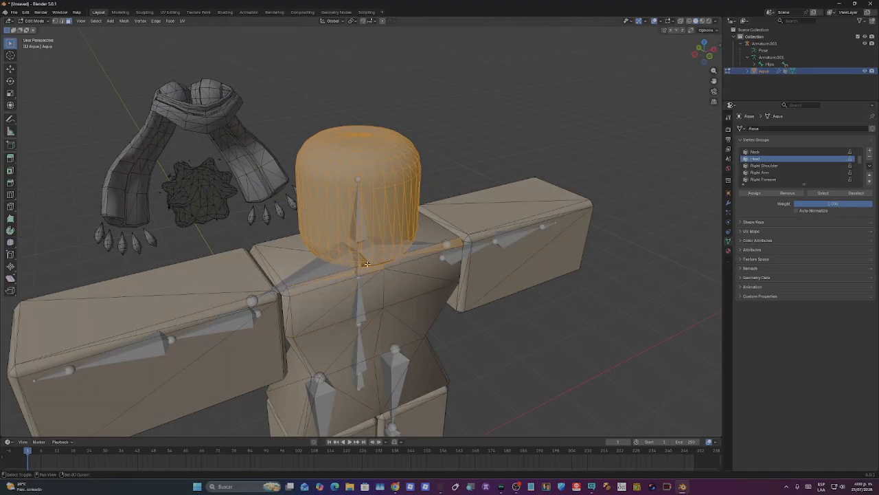
key(alt+z)
Step: Assign the selected head and hair faces to the Head vertex group with weight 1.000
middle_drag(459, 230, 547, 207)
scroll(547, 207, down, 7)
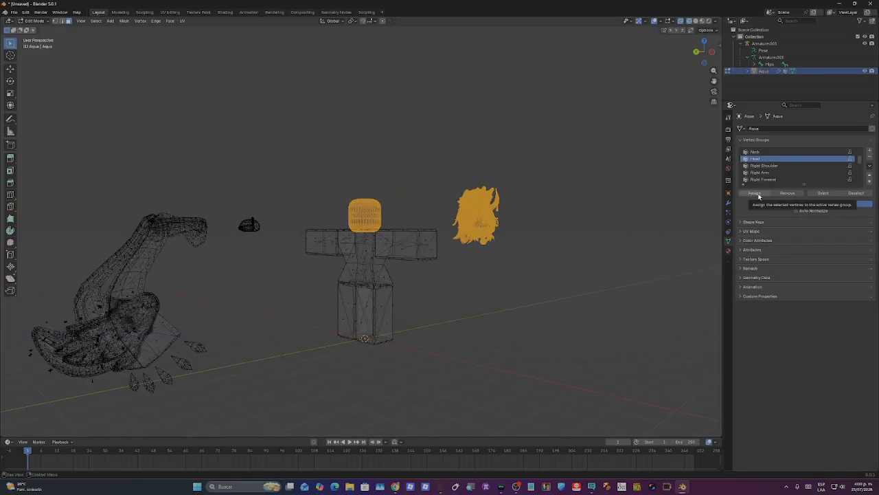
click(756, 193)
Step: Select only the faces of the detached hair accessory and show the model in left orthographic view
middle_drag(614, 239, 562, 240)
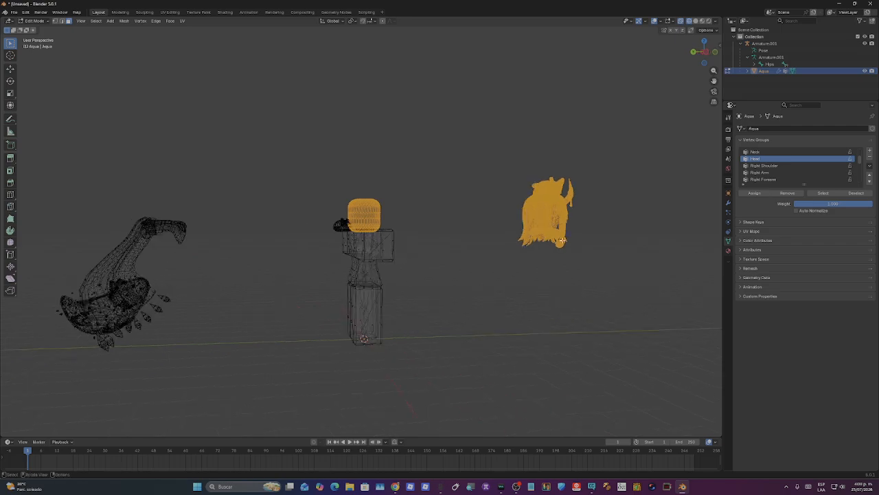
scroll(435, 246, up, 5)
middle_drag(435, 243, 510, 245)
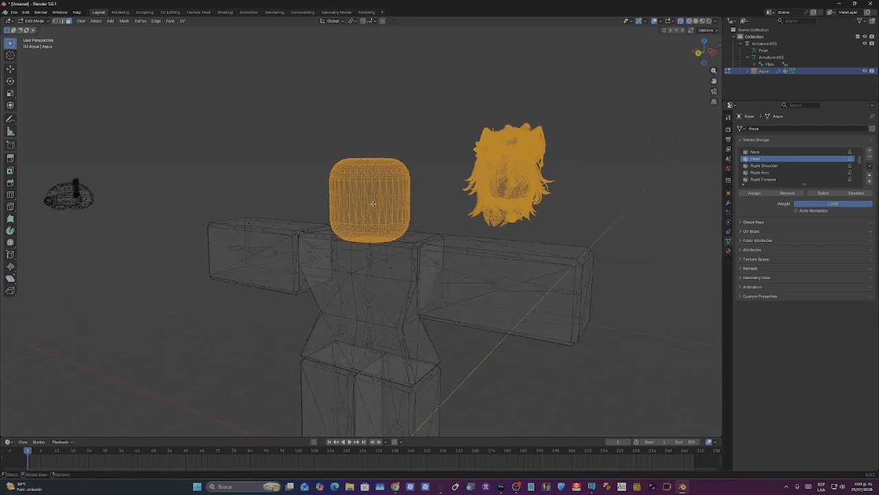
drag(432, 92, 574, 230)
scroll(484, 99, down, 3)
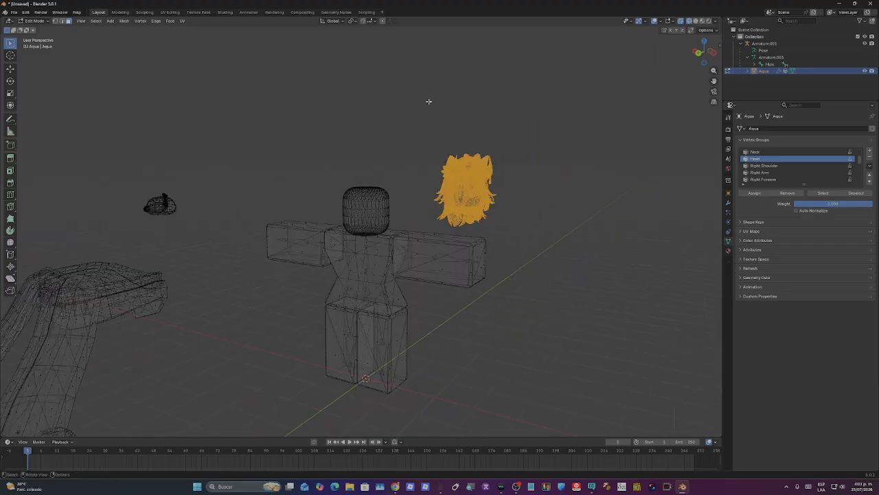
drag(415, 96, 536, 232)
click(698, 53)
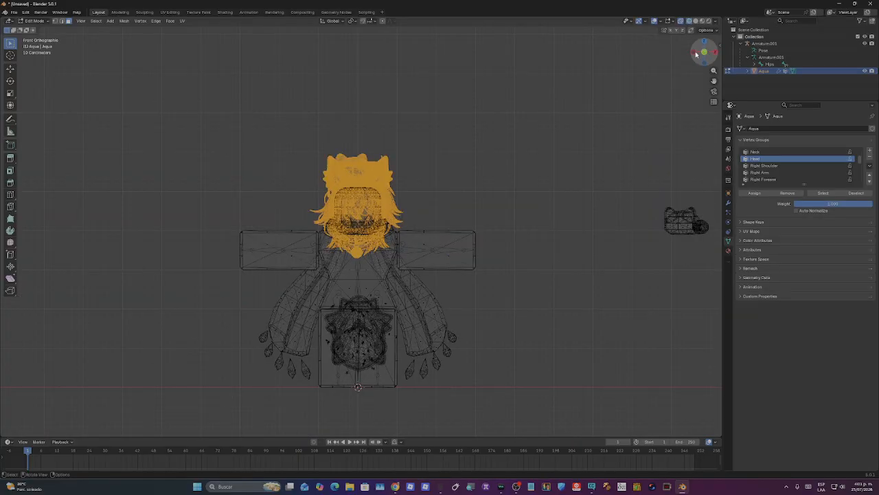
click(696, 54)
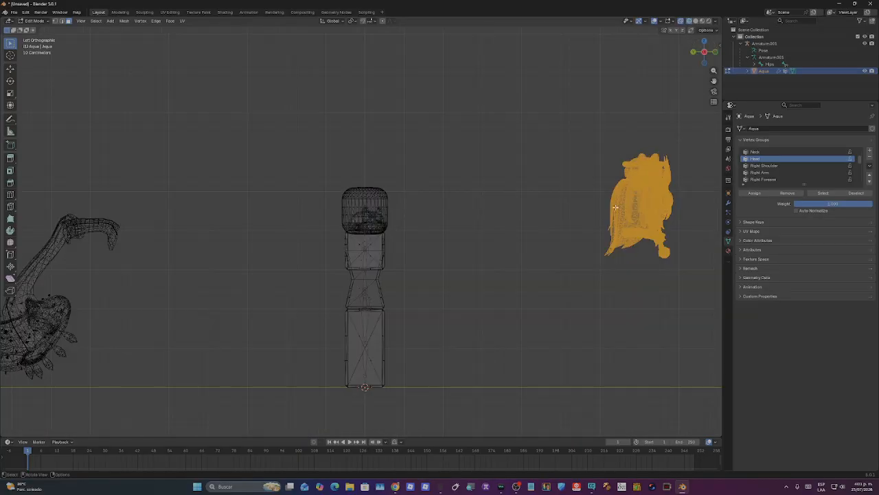
key(g)
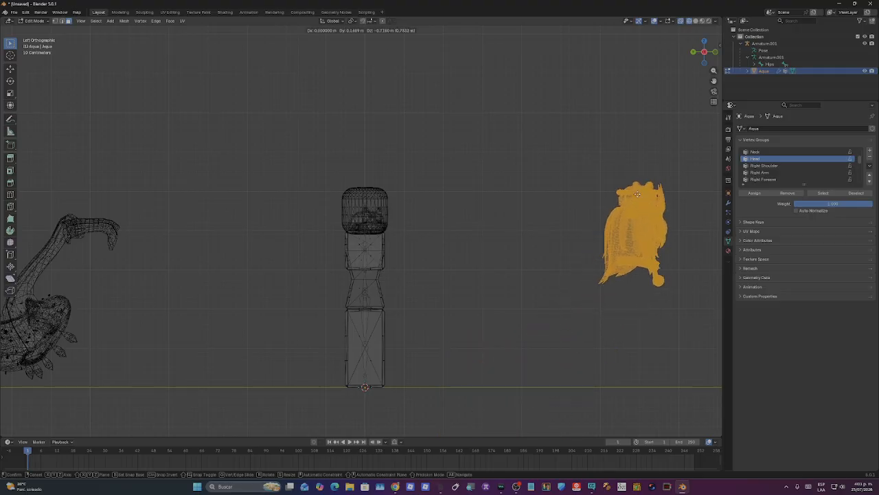
key(y)
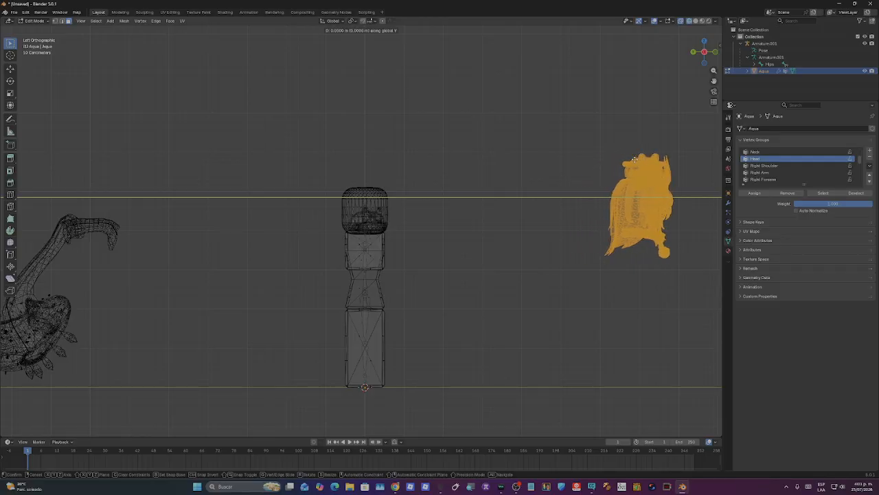
click(635, 160)
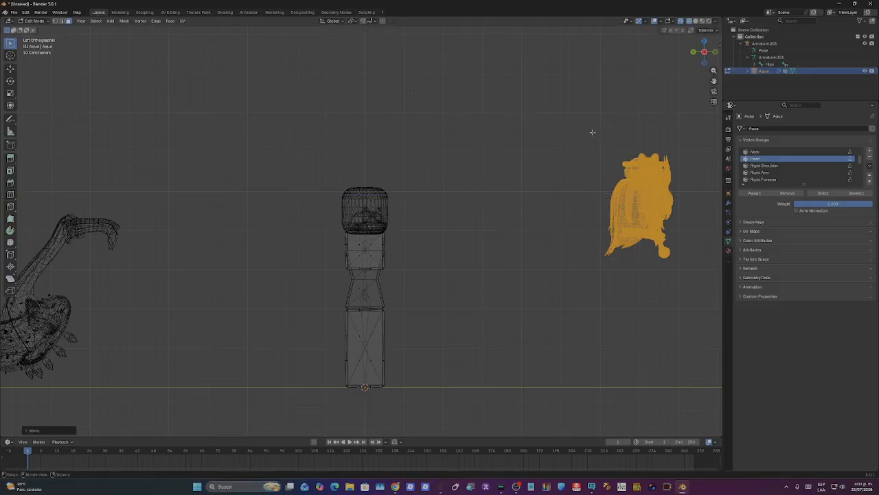
Step: Move the selected hair accessory 7 m along the global Y axis so that it sits on the head
key(g)
key(y)
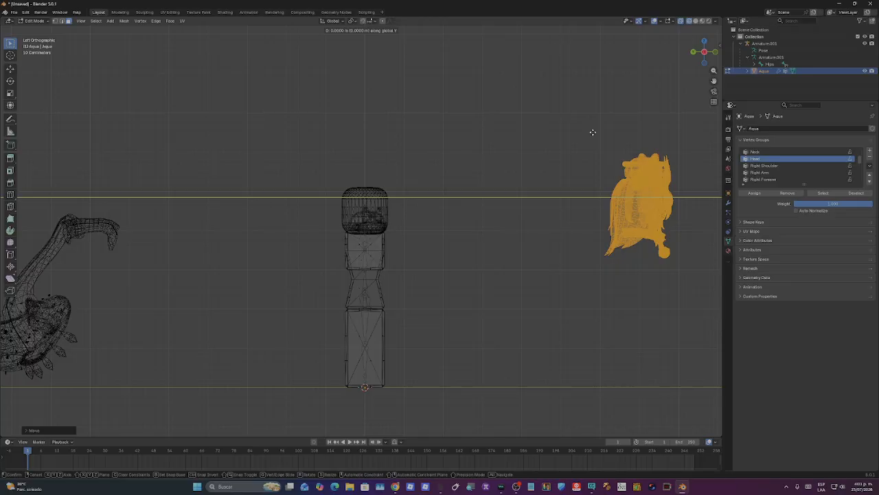
text(-7)
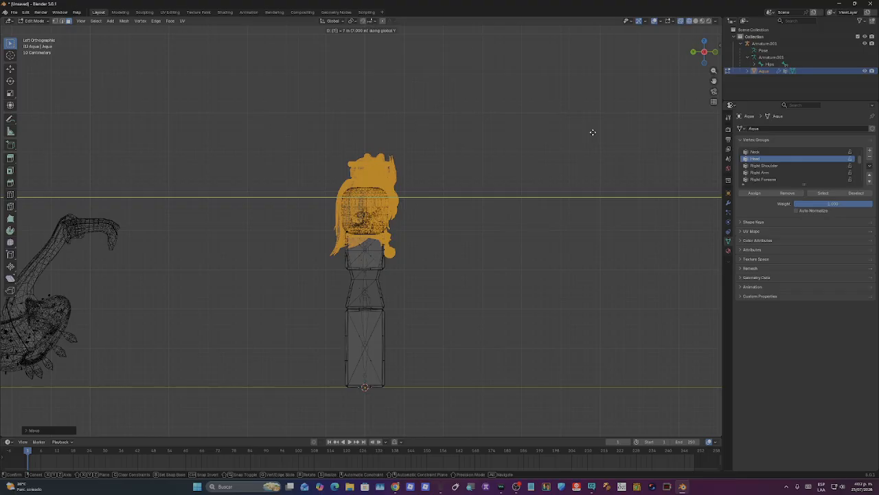
key(Return)
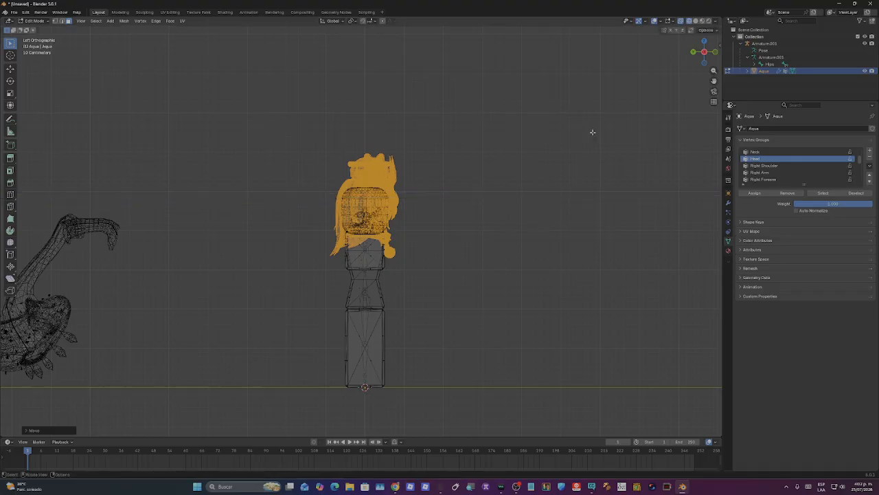
Step: In left orthographic view, select all faces of the large detached accessory behind the avatar and leave the hair unselected
middle_drag(556, 122, 558, 143)
scroll(596, 155, down, 2)
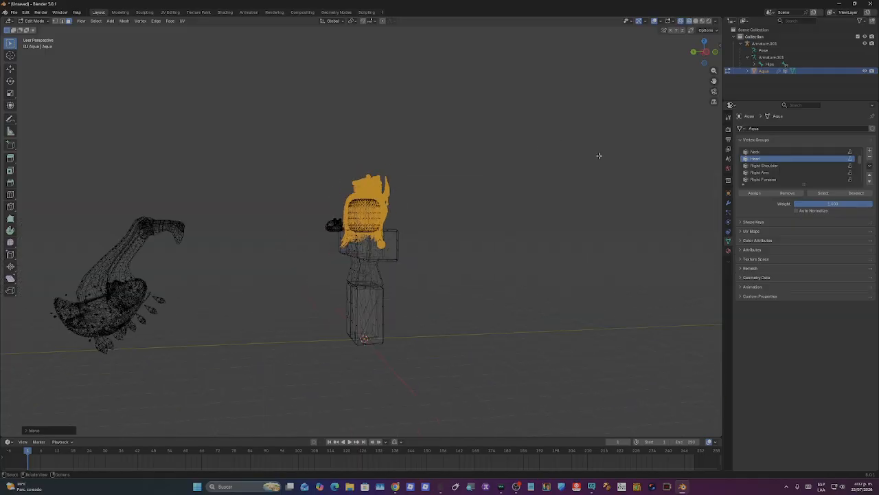
click(703, 55)
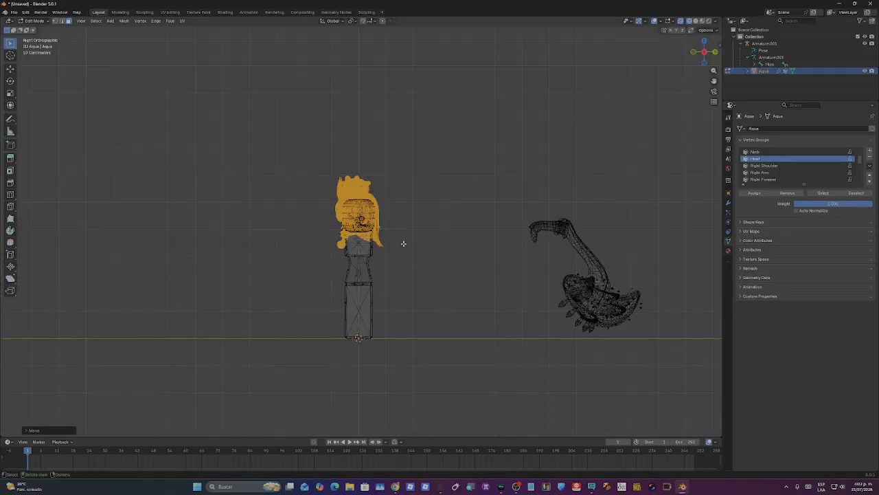
click(715, 53)
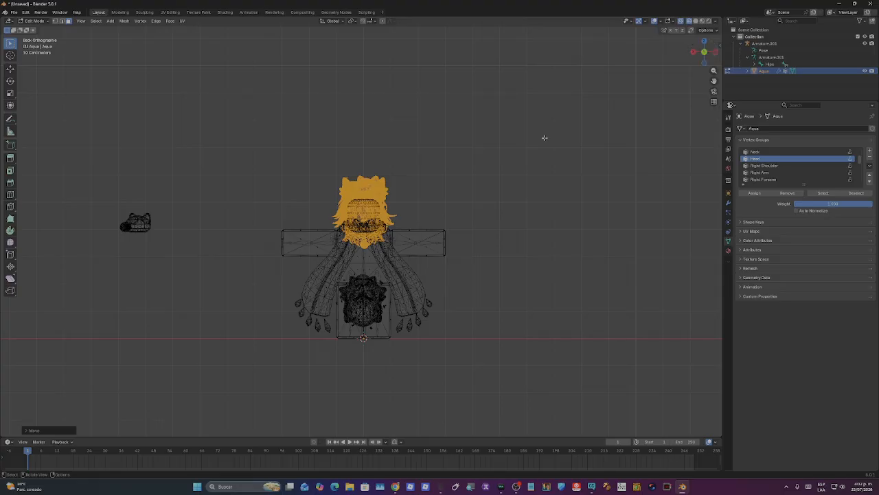
middle_drag(479, 139, 376, 132)
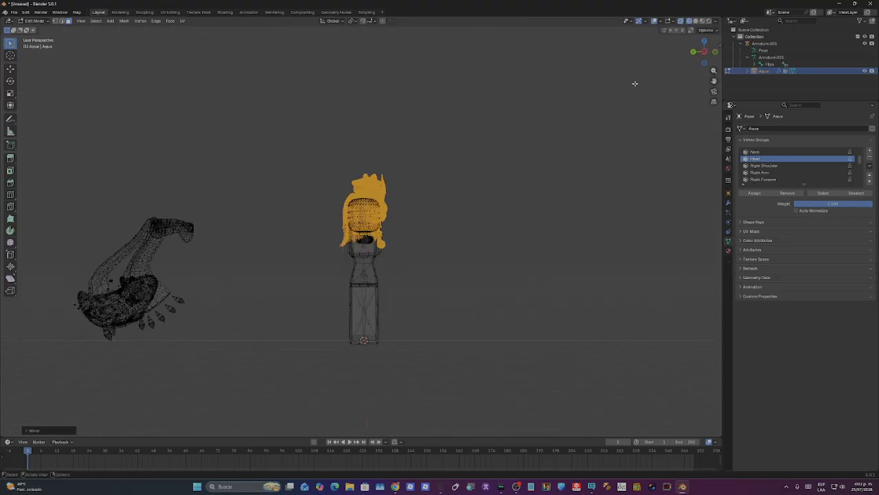
click(705, 52)
click(197, 220)
drag(47, 154, 232, 353)
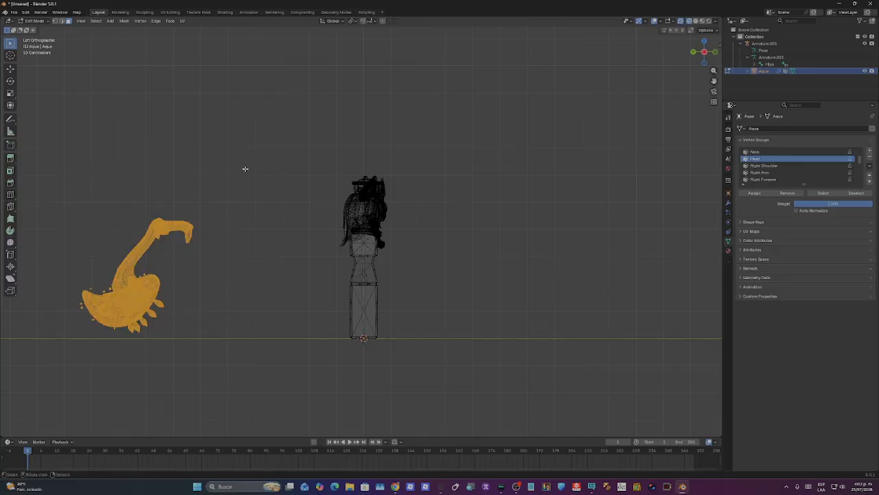
Step: Move the selected back accessory -7 m along the global Y axis so that it meets the avatar's body
key(g)
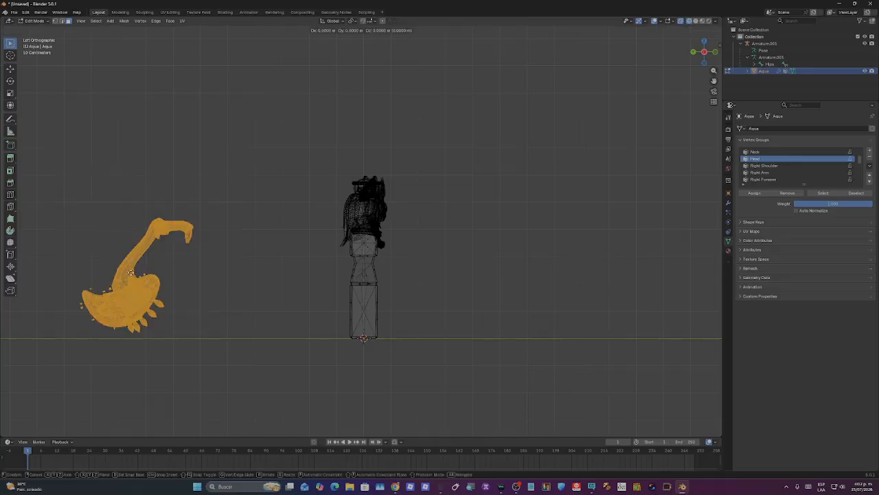
key(y)
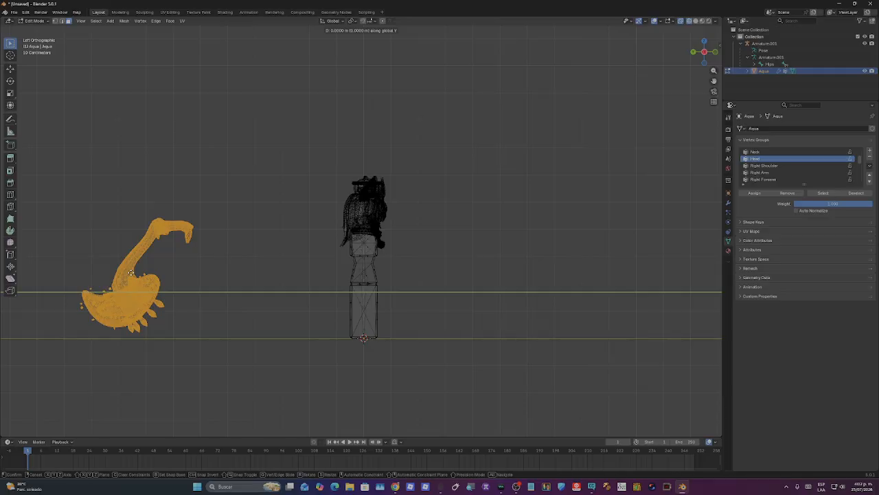
key(y)
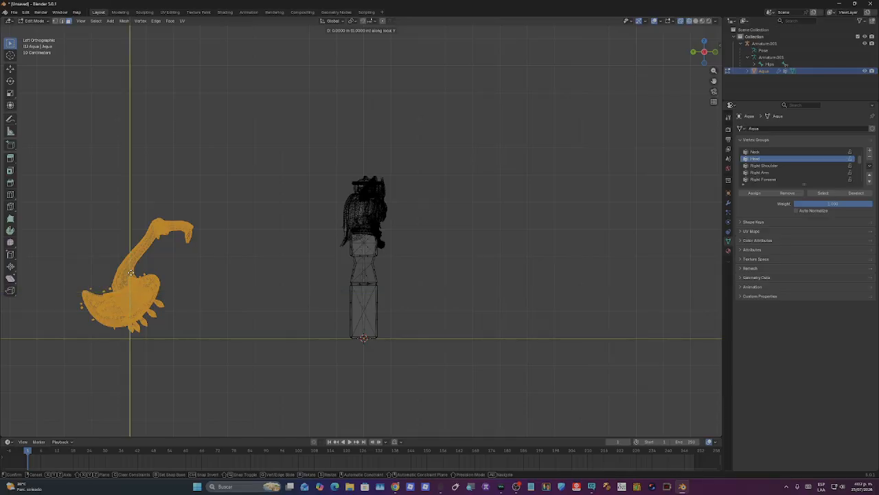
key(y)
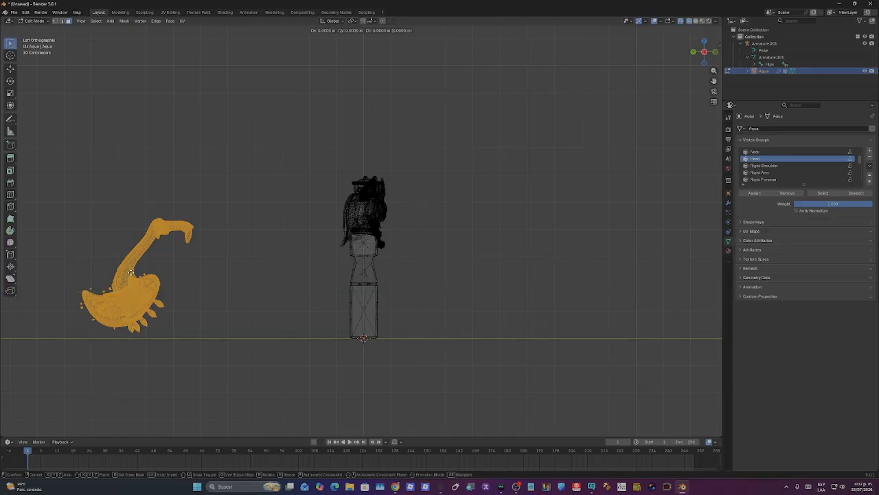
text(y)
text(-7)
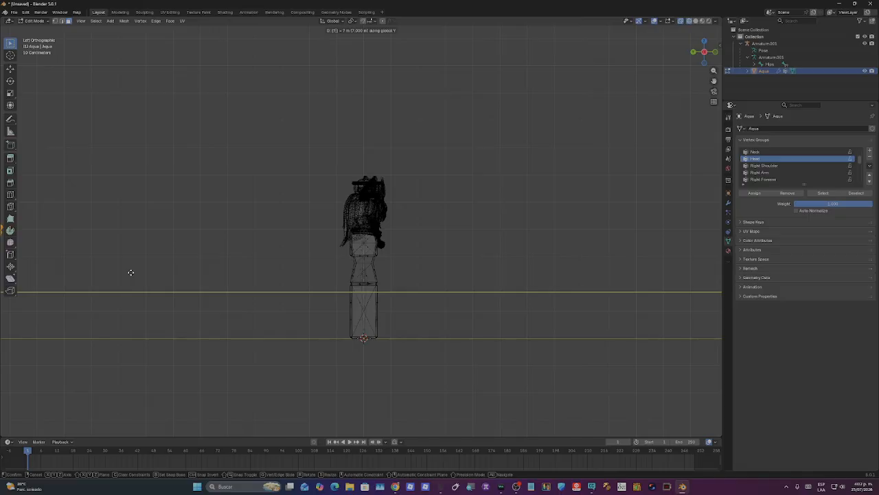
key(minus)
key(Return)
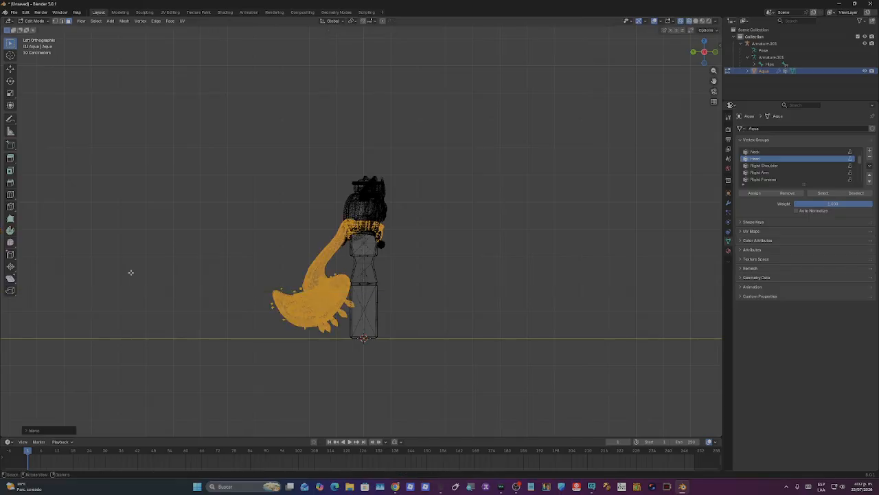
Step: Select the small stray mesh floating beside the avatar and delete its vertices
middle_drag(456, 312, 553, 349)
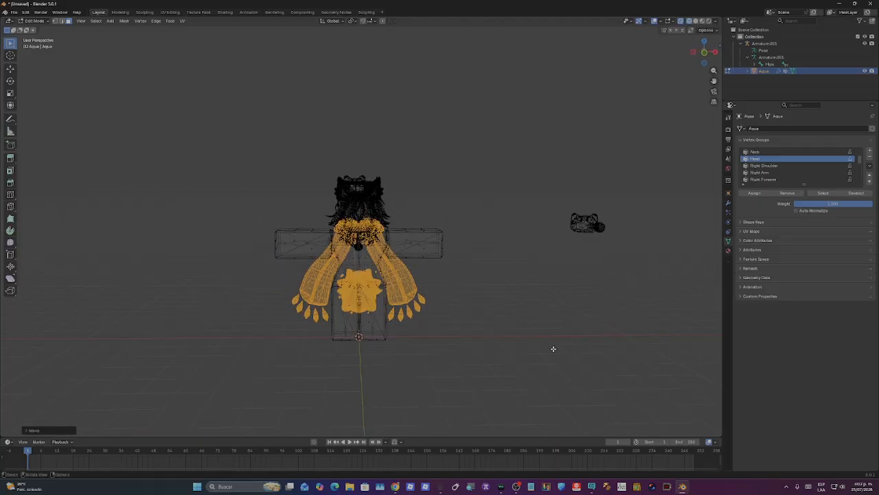
drag(624, 269, 534, 140)
key(x)
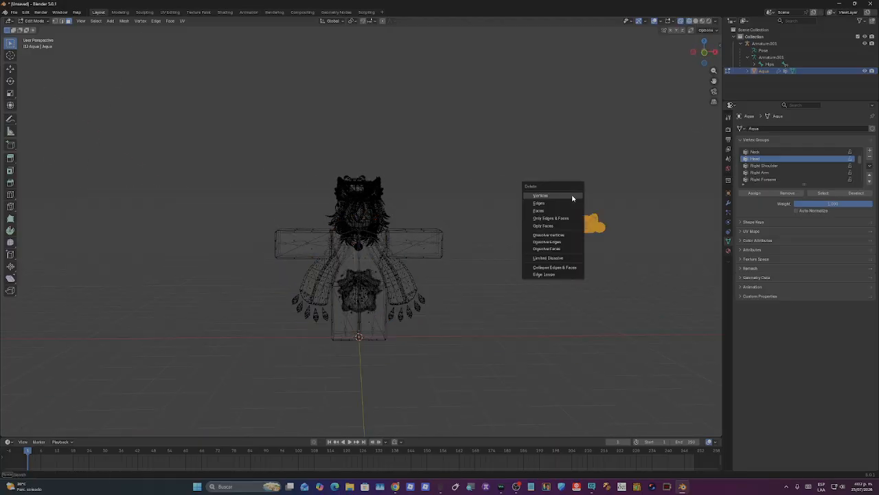
click(546, 200)
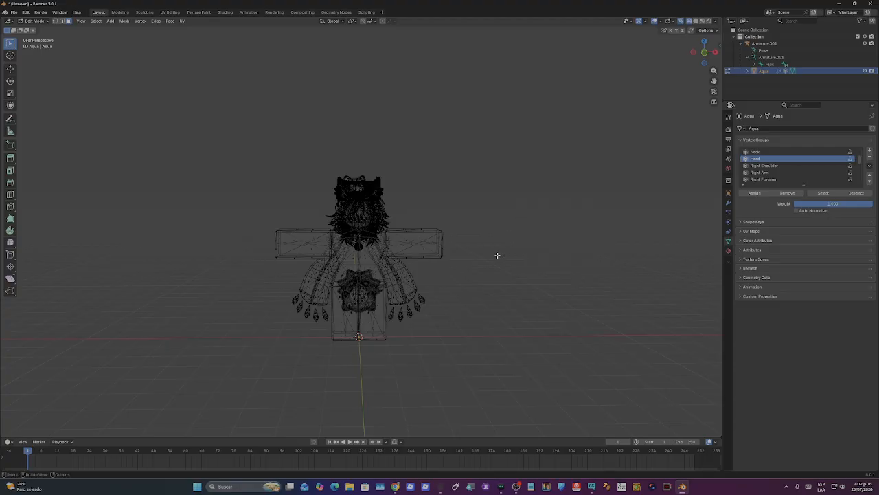
Step: Make Left Hand the active vertex group of Aqua, with no faces selected
mouse_move(497, 254)
middle_down()
mouse_move(597, 255)
mouse_move(542, 258)
mouse_move(487, 240)
middle_up()
scroll(487, 240, up, 1)
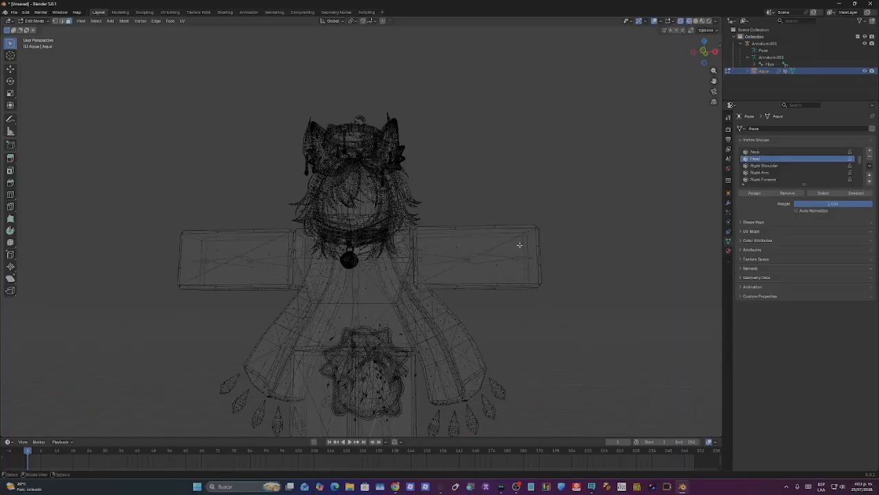
drag(442, 219, 595, 303)
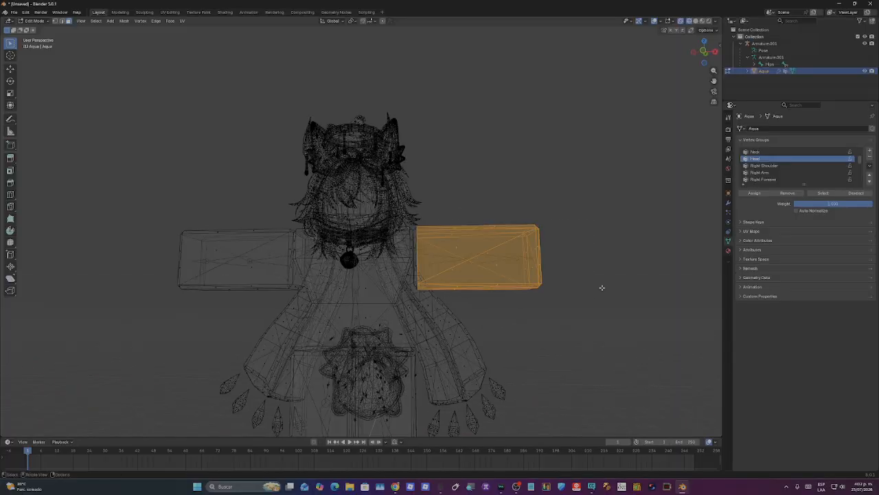
click(602, 289)
scroll(781, 175, down, 7)
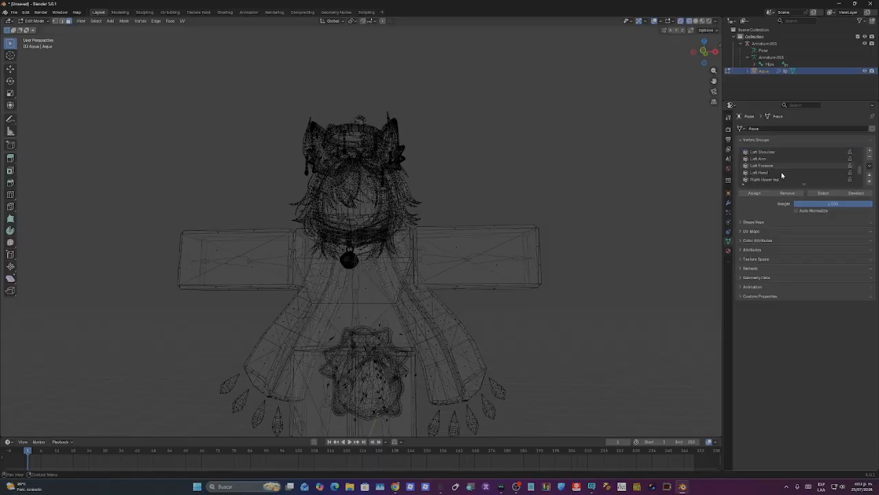
click(766, 167)
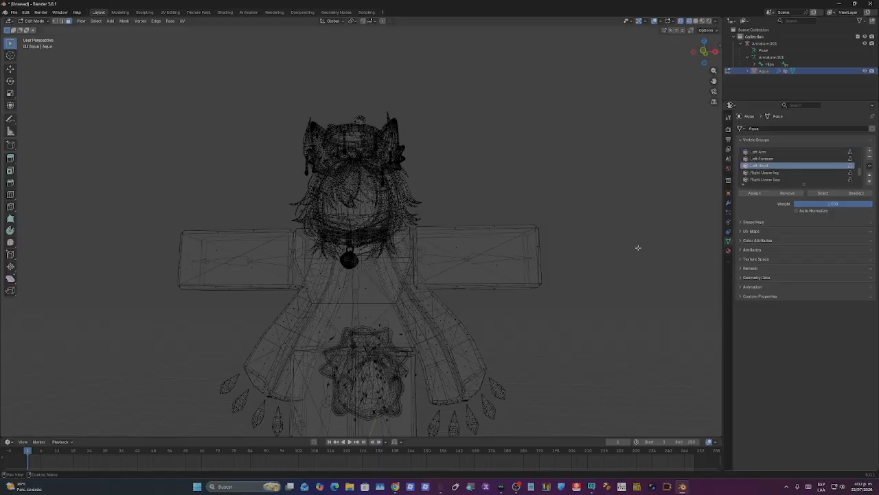
middle_drag(637, 247, 558, 254)
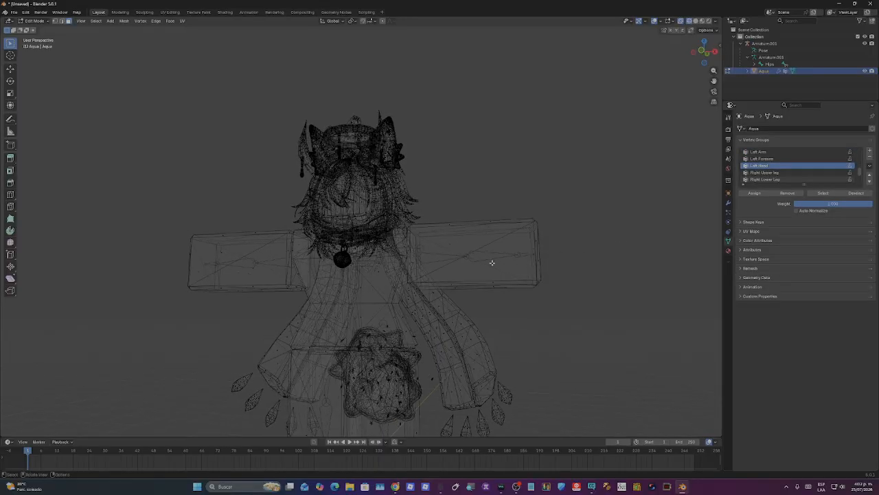
middle_drag(492, 262, 499, 261)
drag(516, 252, 537, 265)
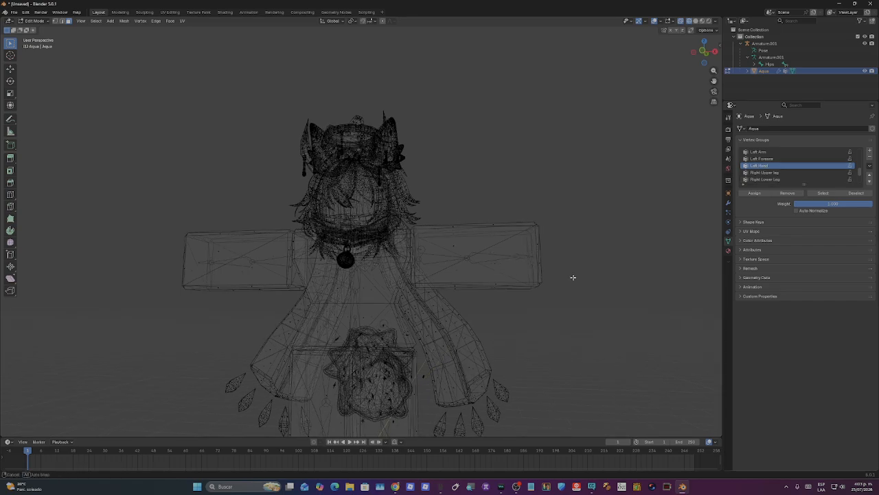
middle_drag(573, 277, 455, 236)
drag(416, 222, 547, 294)
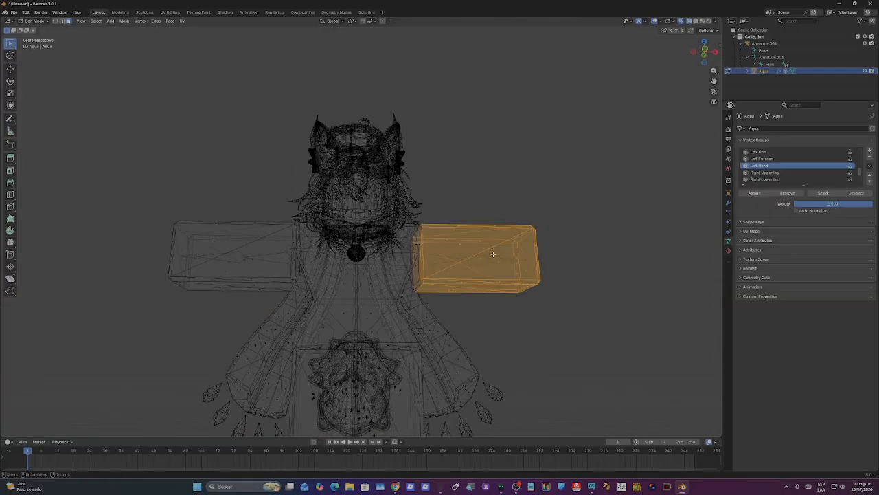
click(610, 266)
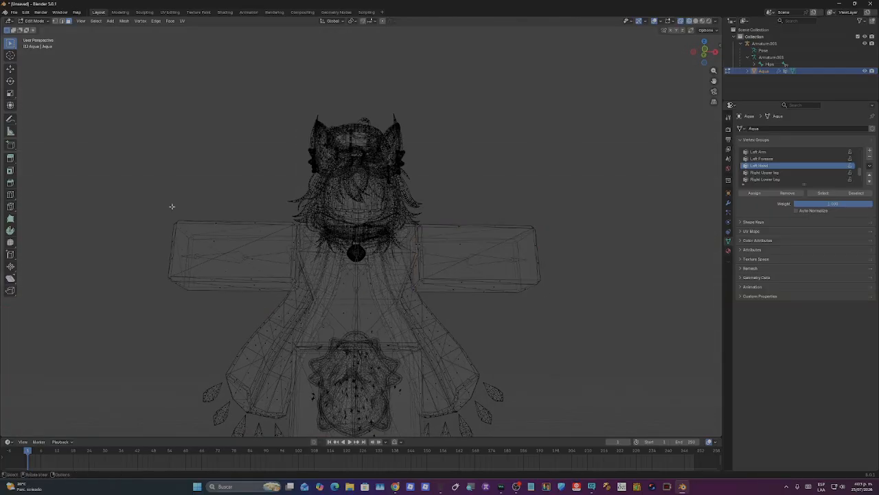
Step: Select the faces of the avatar's right arm block, make Right Hand the active vertex group, and clear the selection
drag(169, 204, 296, 298)
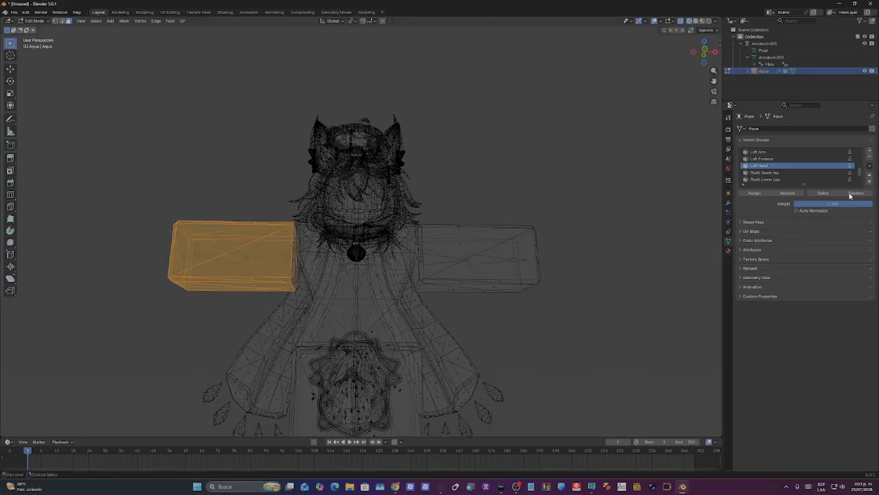
scroll(777, 168, up, 3)
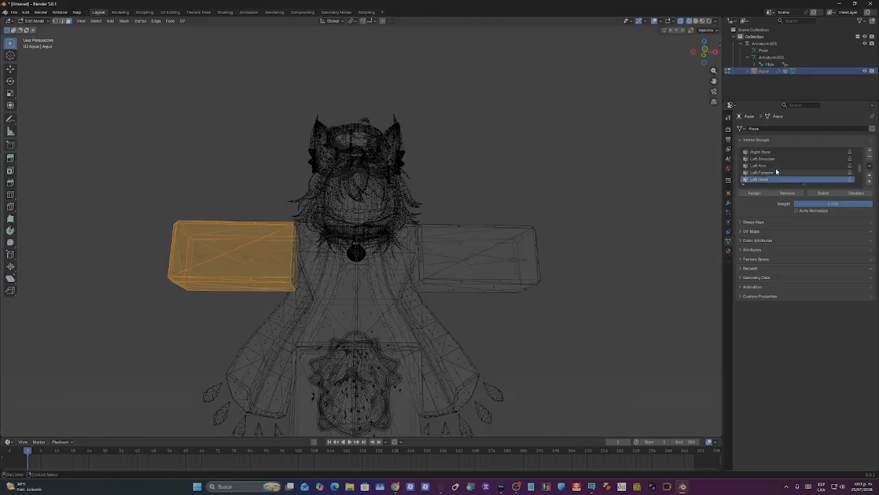
click(763, 152)
click(628, 278)
Step: Select faces in the middle of the avatar's torso and make Spine the active vertex group
middle_drag(577, 305, 533, 308)
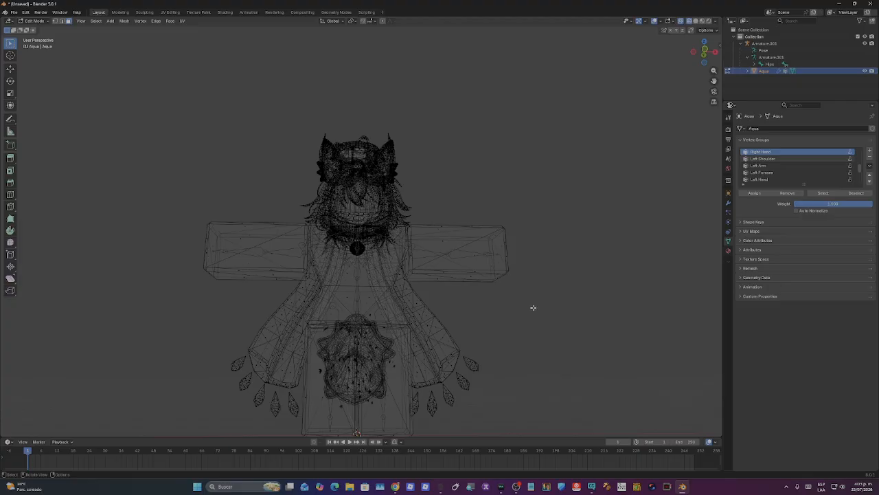
scroll(533, 307, down, 1)
drag(337, 257, 393, 294)
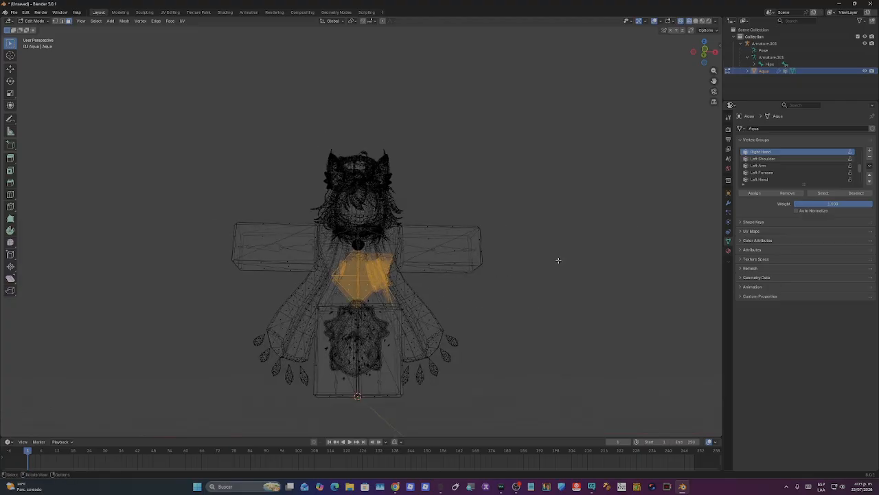
scroll(785, 168, down, 2)
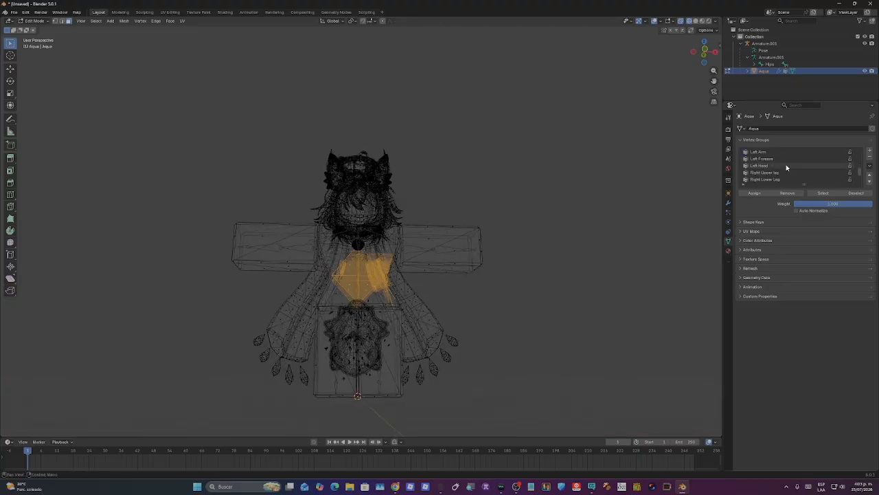
scroll(787, 168, up, 9)
click(764, 173)
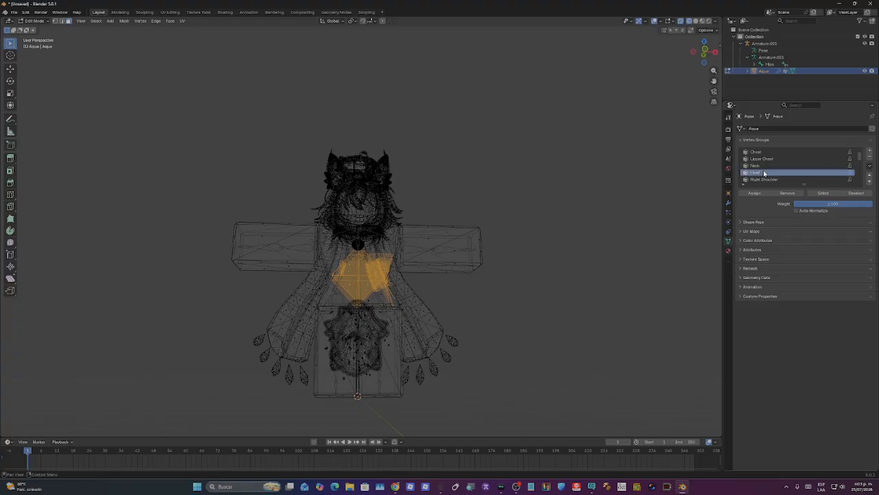
scroll(764, 168, up, 2)
click(763, 159)
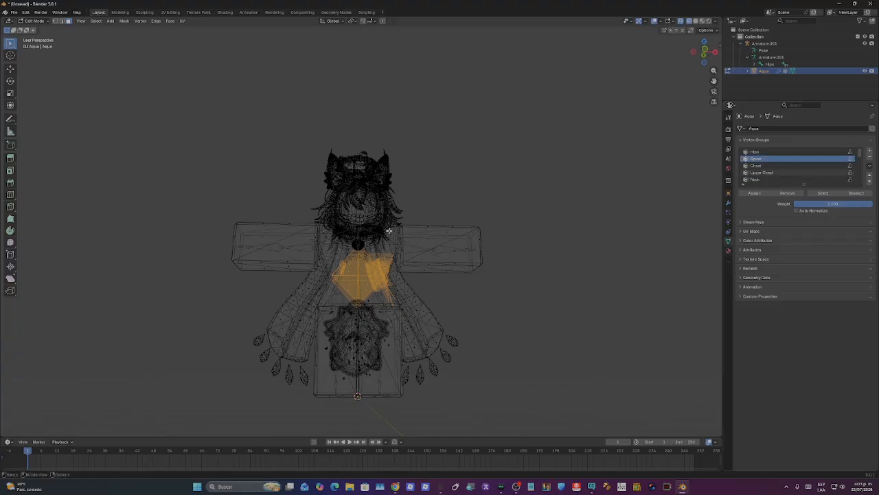
Step: Clear the selection and select the faces assigned to the Head vertex group to check what it covers
middle_drag(418, 303, 327, 146)
drag(327, 146, 427, 187)
key(alt+a)
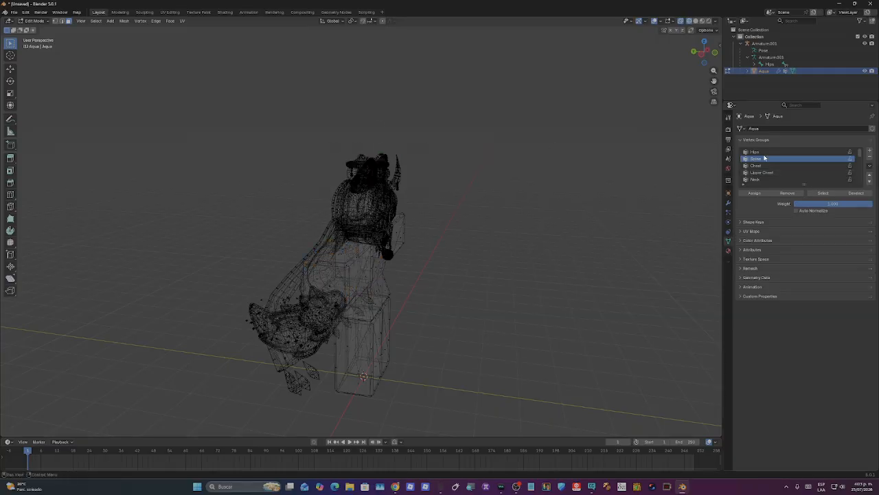
scroll(763, 165, down, 3)
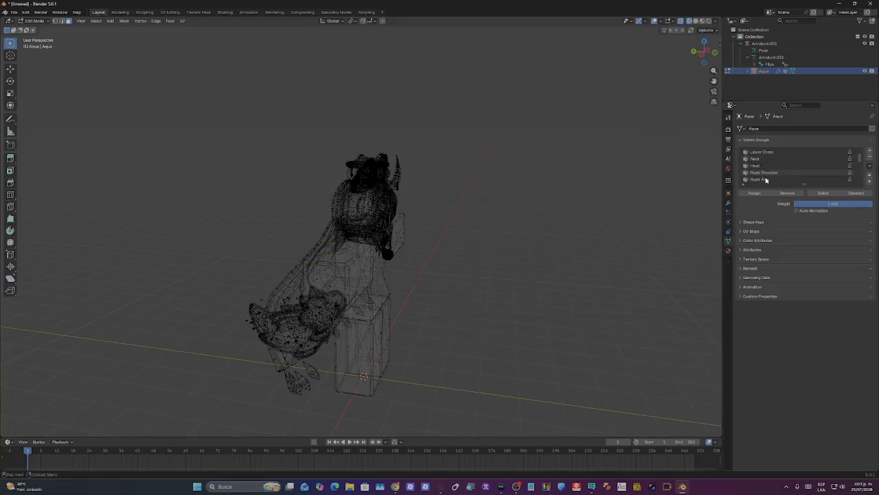
click(762, 166)
click(823, 193)
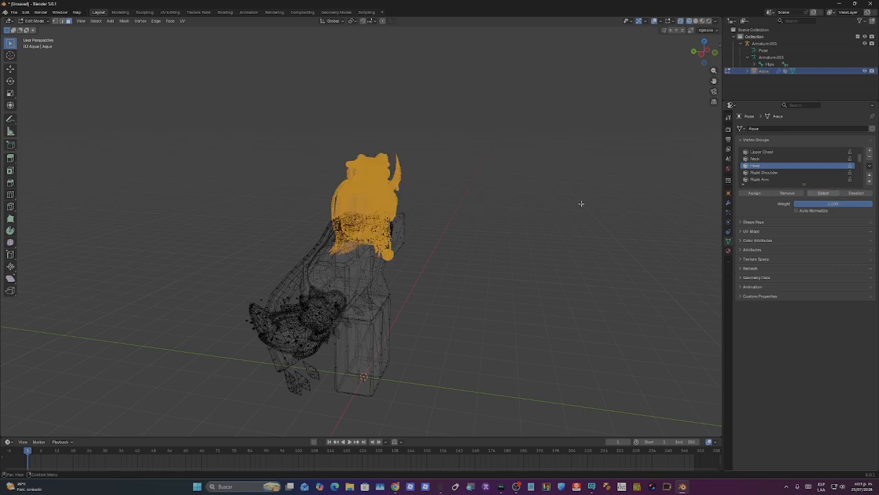
Step: Select the avatar's two leg blocks instead of the head parts, and clear the selection again
middle_drag(581, 202, 318, 308)
key(alt+a)
drag(318, 308, 379, 375)
middle_drag(297, 370, 398, 358)
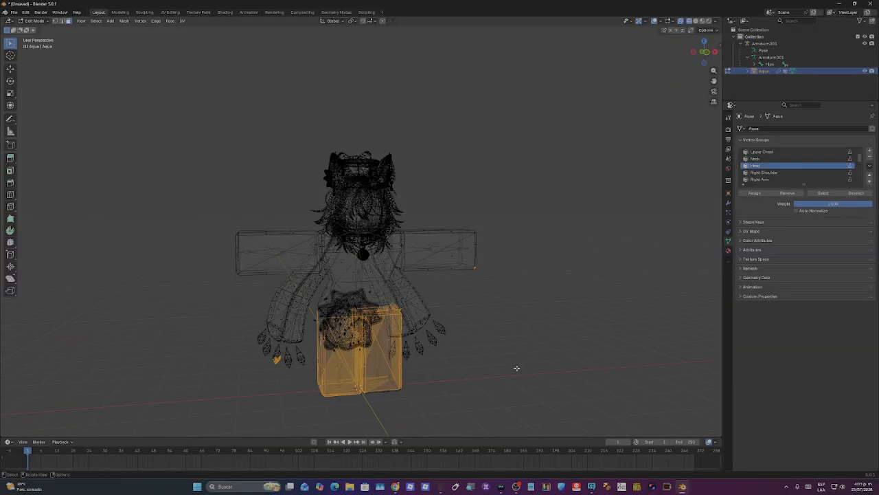
click(516, 367)
Step: Make Left Lower Leg the active vertex group of Aqua, with no faces selected
scroll(776, 172, down, 10)
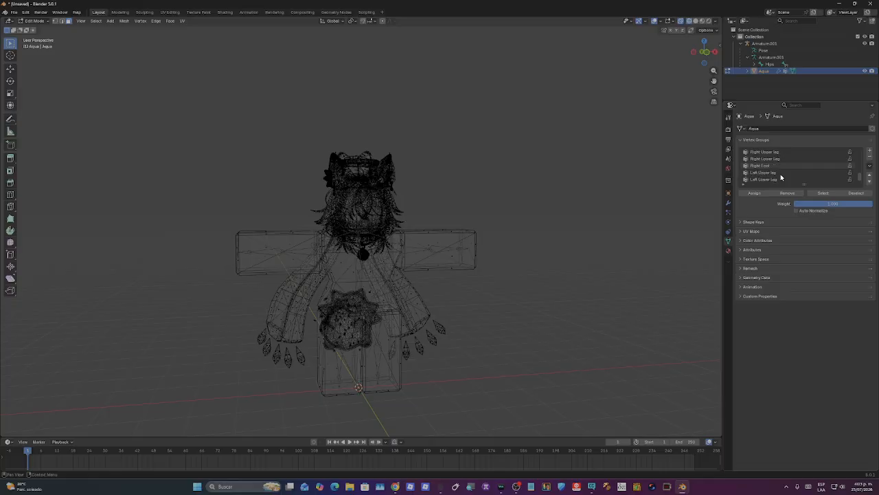
middle_drag(621, 285, 619, 269)
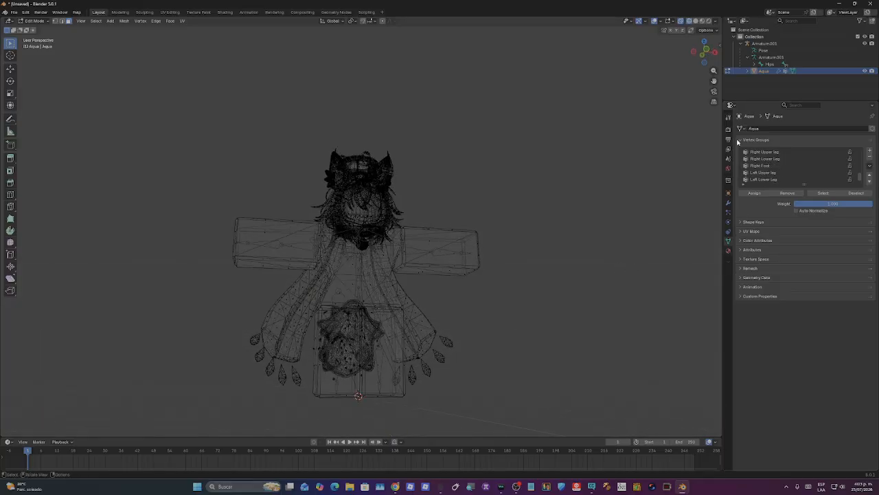
middle_drag(646, 138, 705, 142)
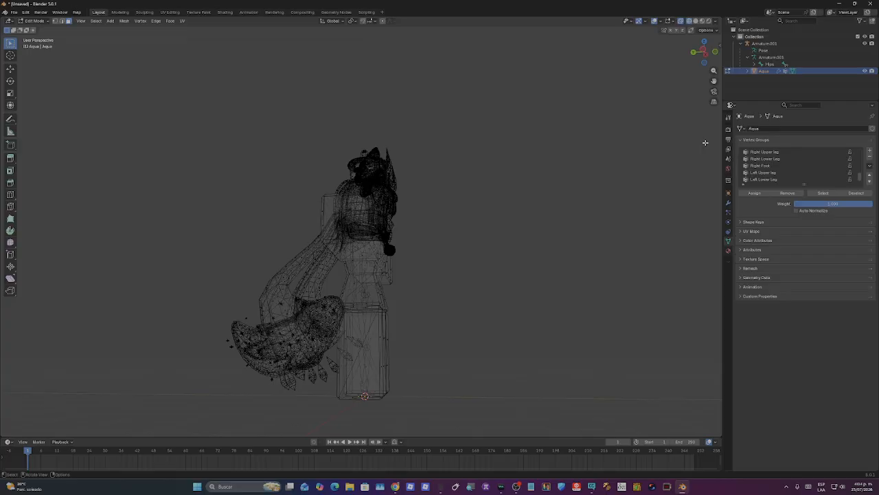
middle_drag(587, 336, 548, 339)
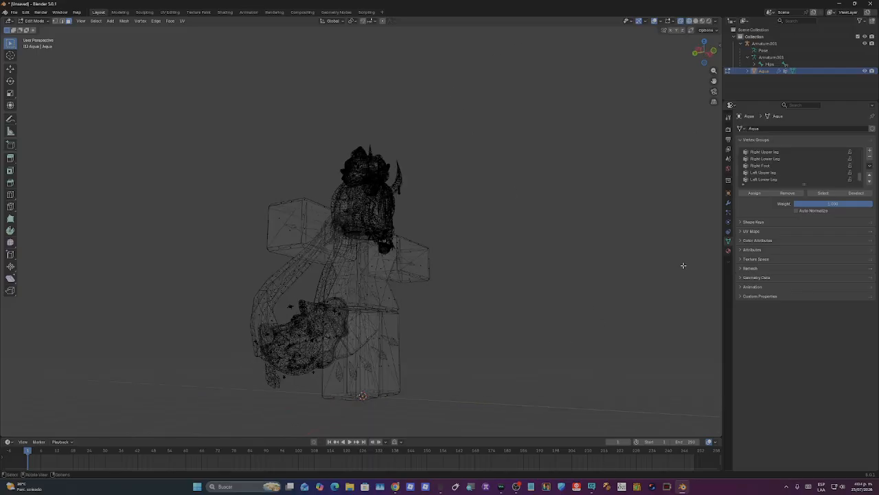
click(751, 180)
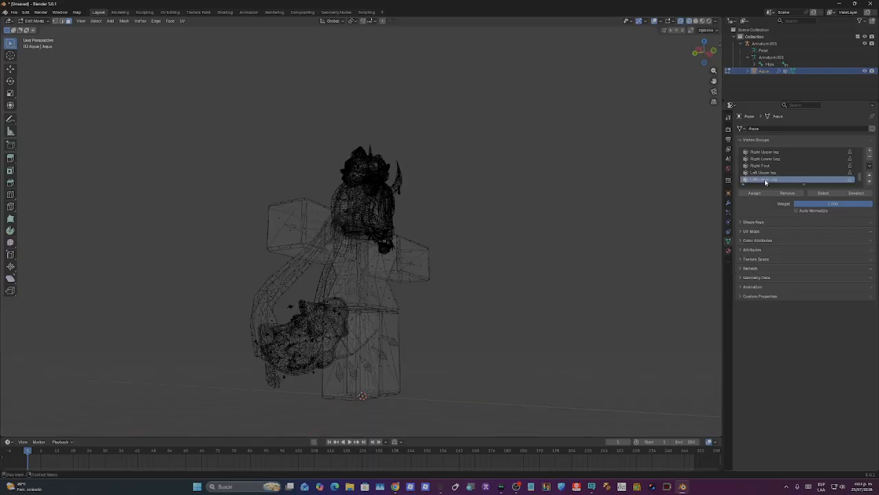
Step: Make Head the active vertex group of Aqua
middle_drag(449, 299, 551, 334)
click(788, 158)
scroll(781, 161, up, 5)
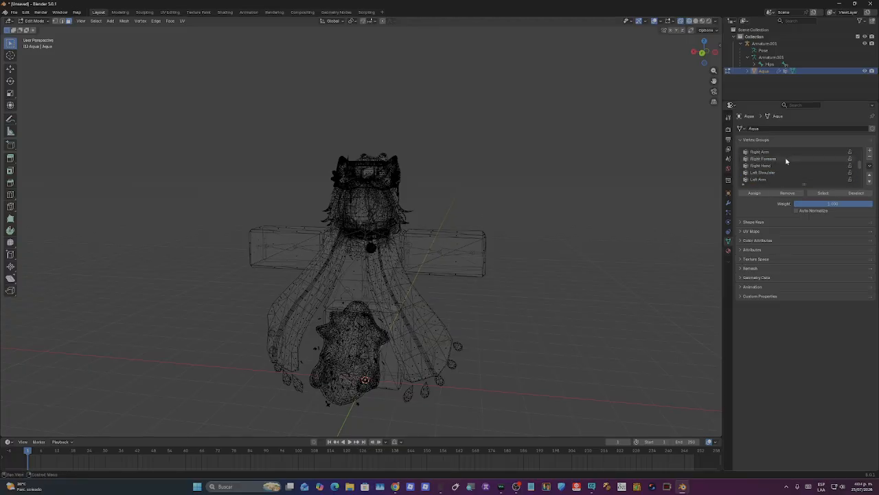
scroll(767, 176, up, 2)
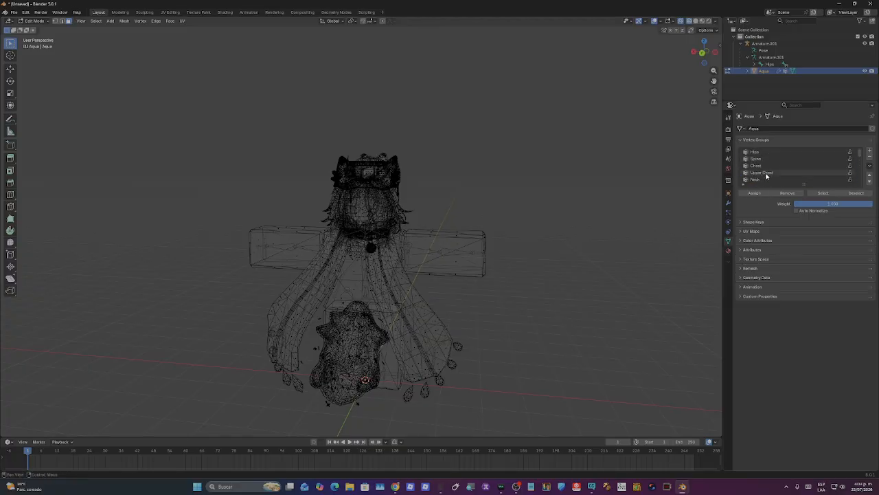
scroll(766, 175, down, 2)
click(766, 174)
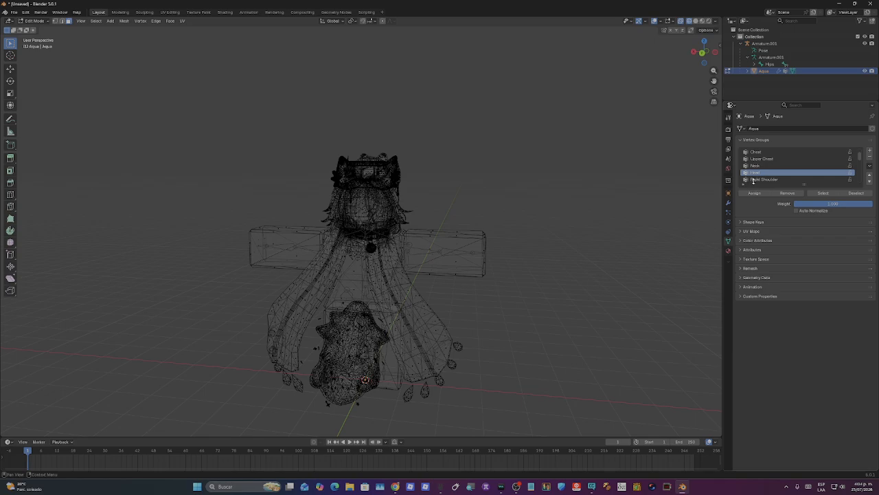
Step: Select the Head group's geometry, examine the hair and head accessories up close, and deselect everything
middle_drag(605, 202, 730, 204)
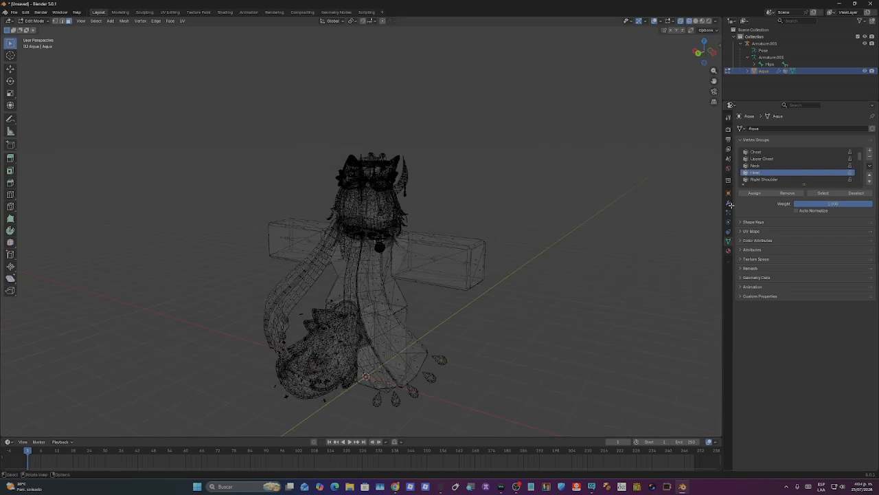
click(824, 193)
middle_drag(560, 220, 467, 206)
middle_drag(499, 286, 477, 290)
scroll(476, 290, up, 5)
right_click(426, 206)
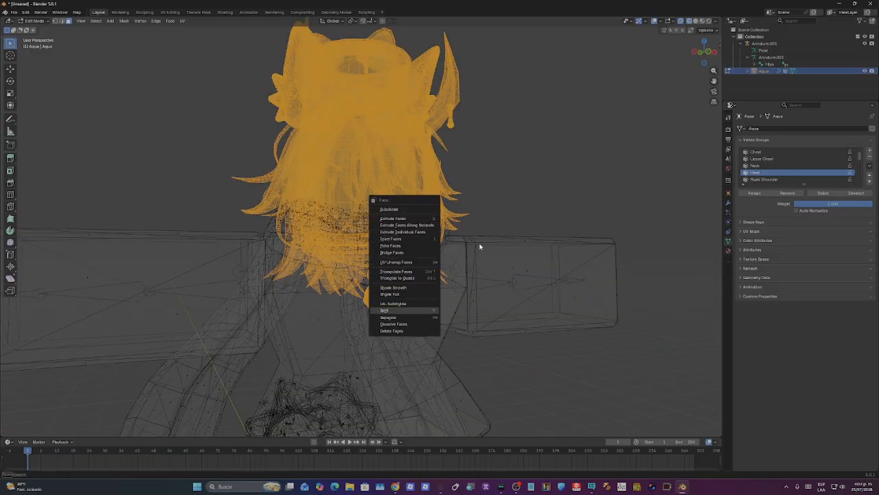
scroll(567, 183, down, 5)
click(642, 282)
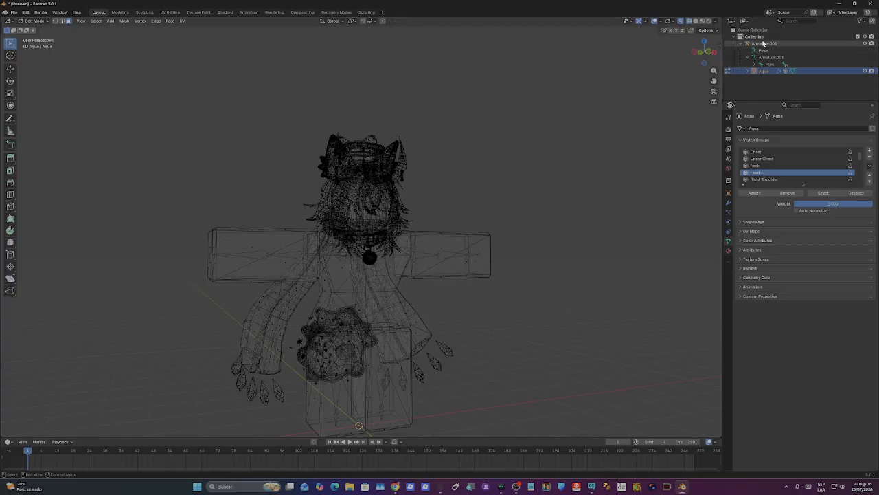
Step: Collapse the armature hierarchy and try to export the avatar as FBX into the Desktop folder
click(740, 44)
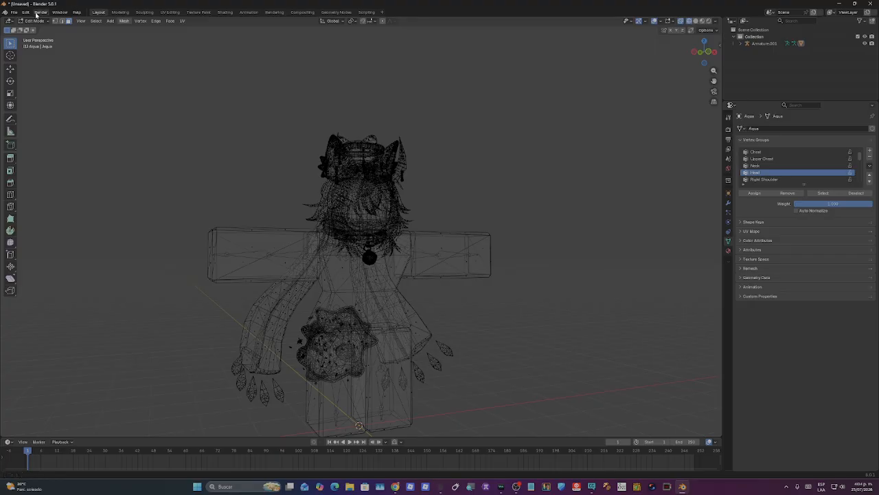
click(13, 12)
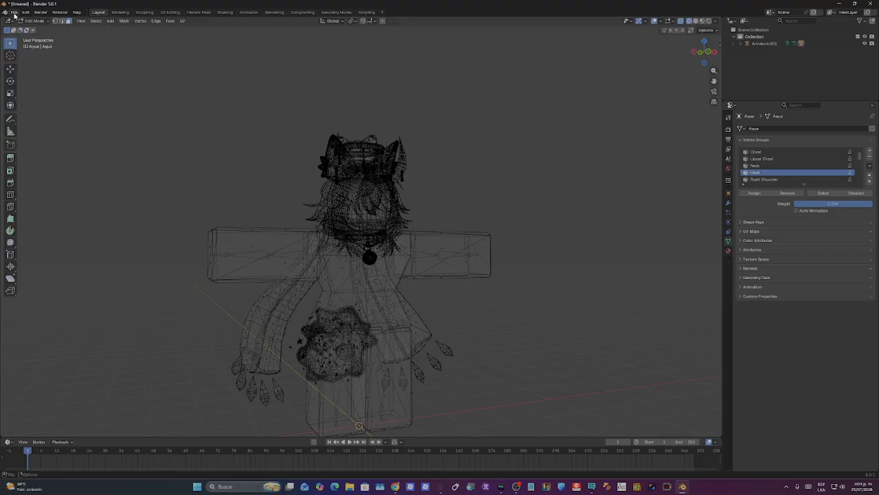
click(14, 13)
mouse_move(28, 121)
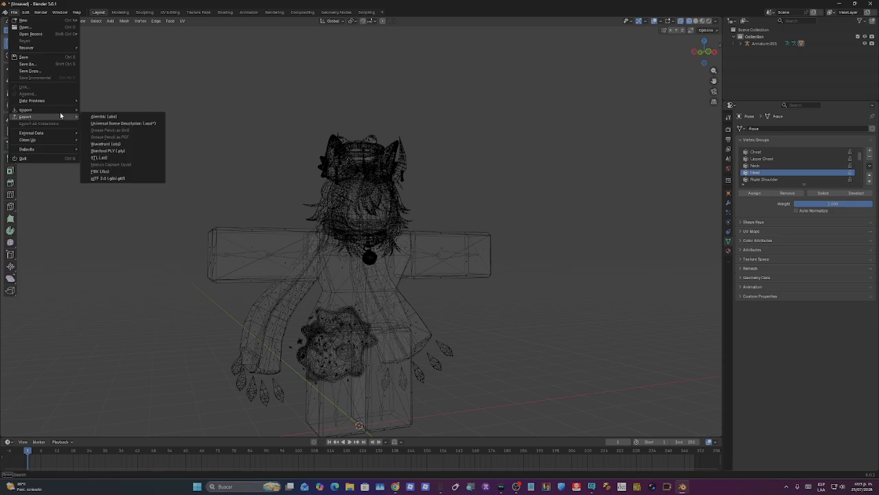
click(103, 174)
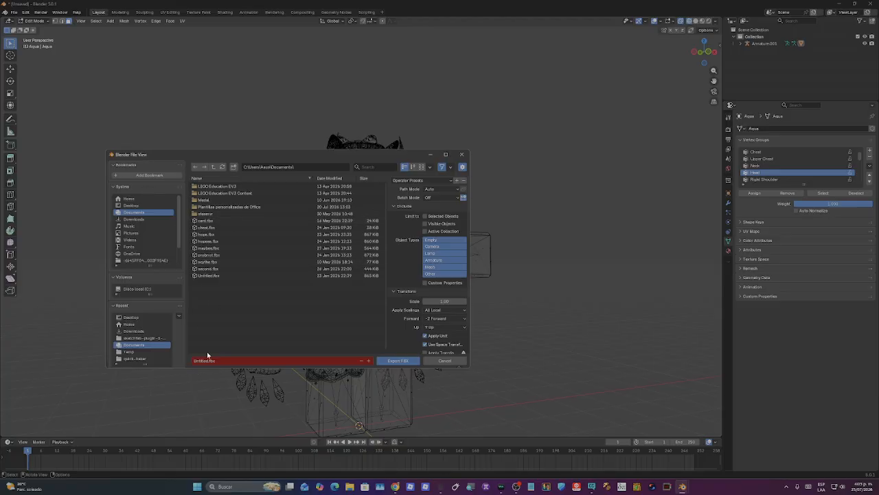
click(140, 205)
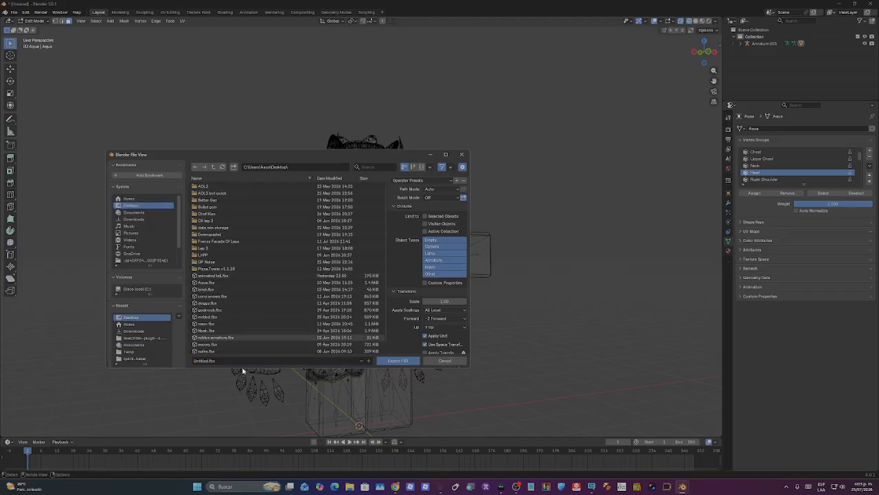
click(462, 153)
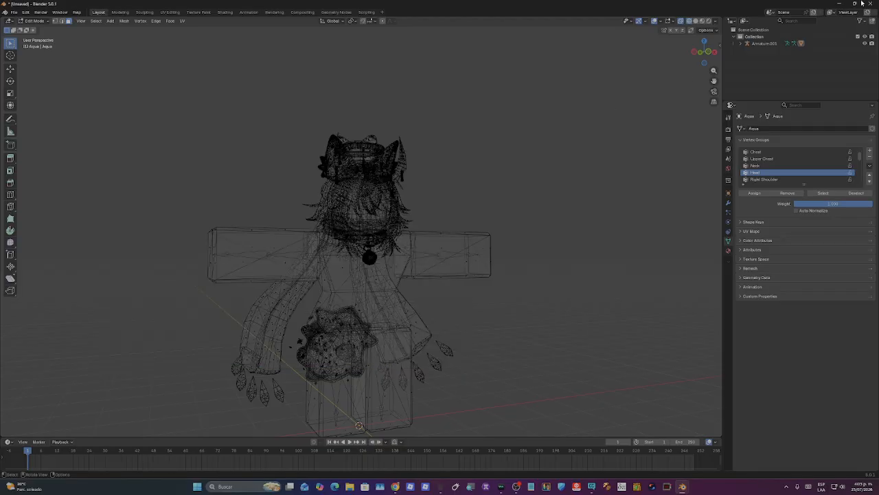
Step: Close Blender and start a new project in VRChat Creator Companion
click(870, 3)
click(460, 253)
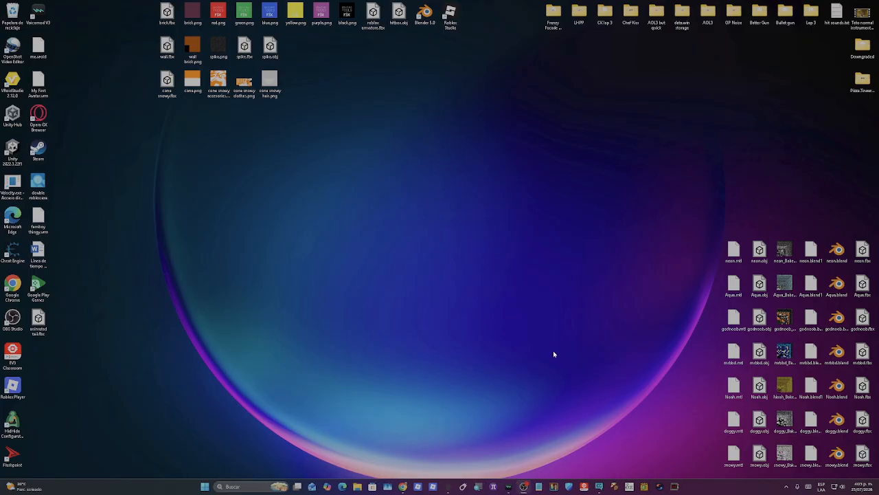
click(599, 487)
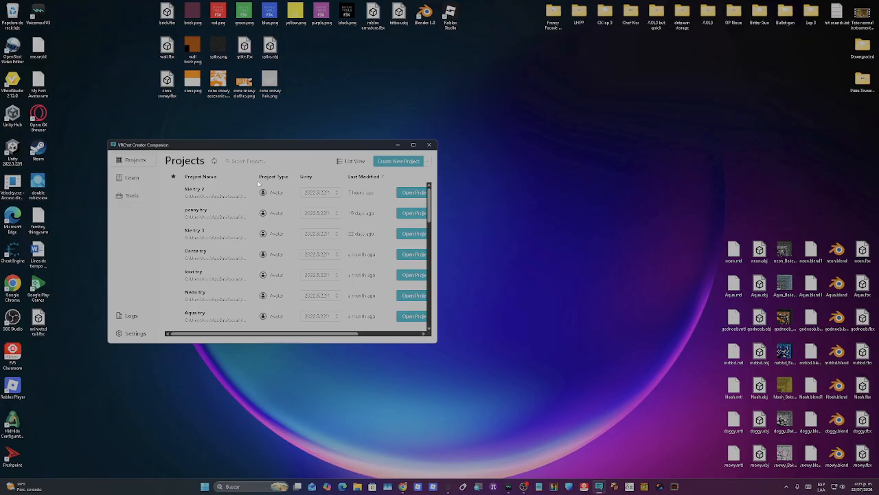
click(410, 162)
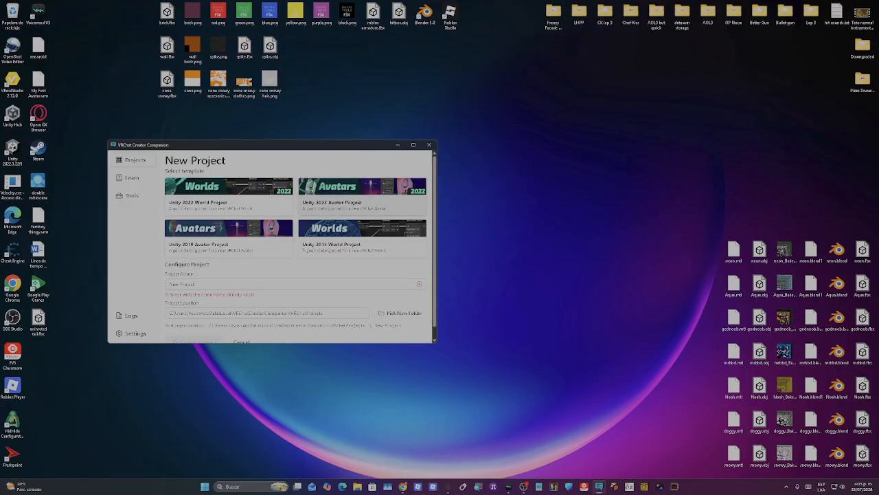
Step: Name the new project "tutorial project" and create it
drag(199, 284, 154, 287)
text(tutorial 6)
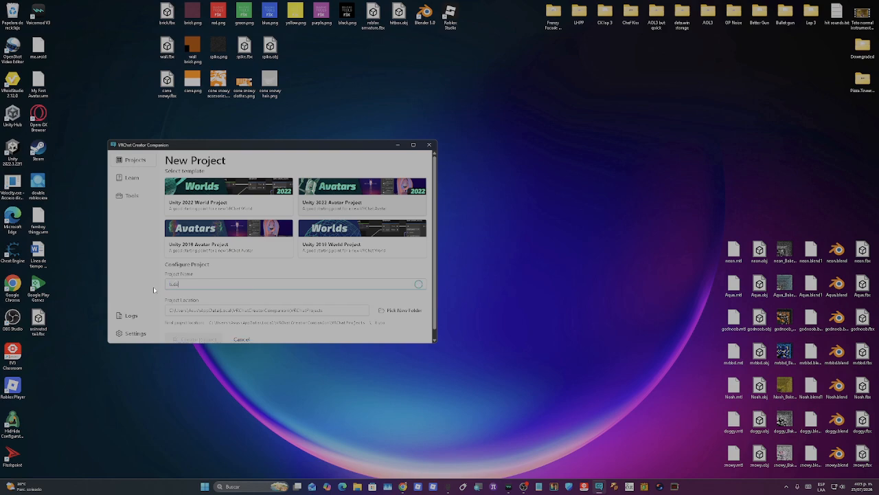
key(BackSpace)
key(BackSpace)
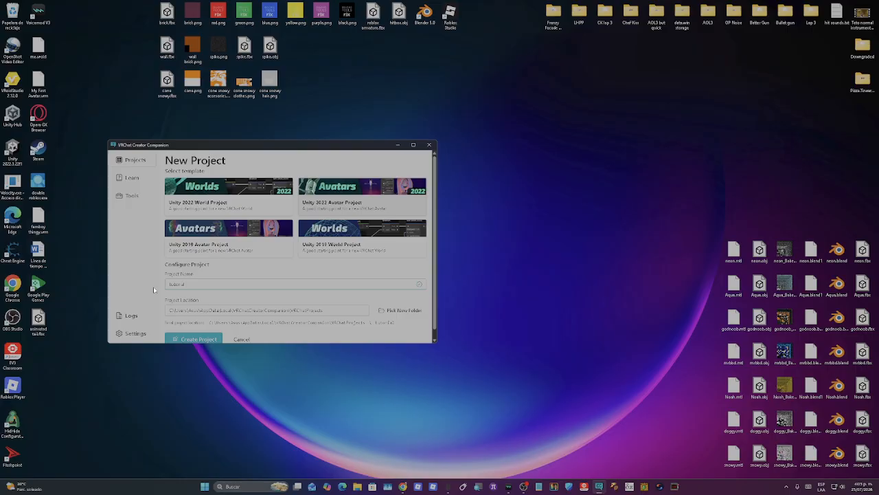
text(3)
scroll(200, 295, down, 1)
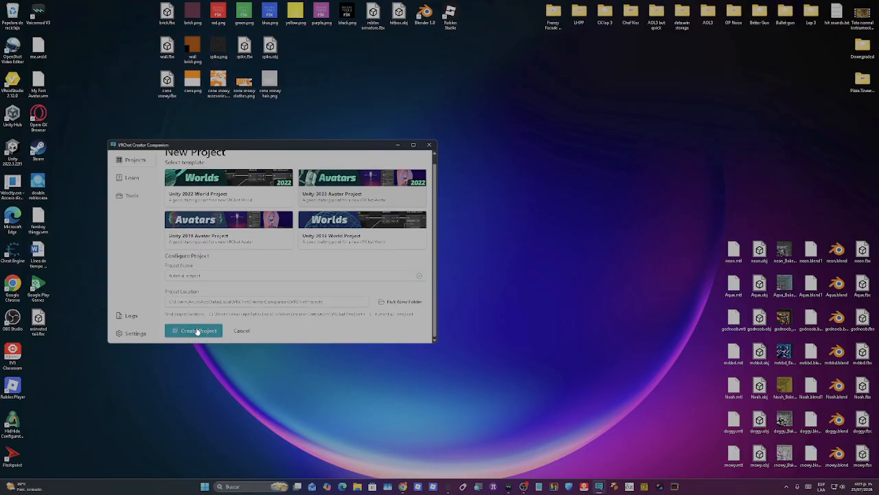
click(196, 331)
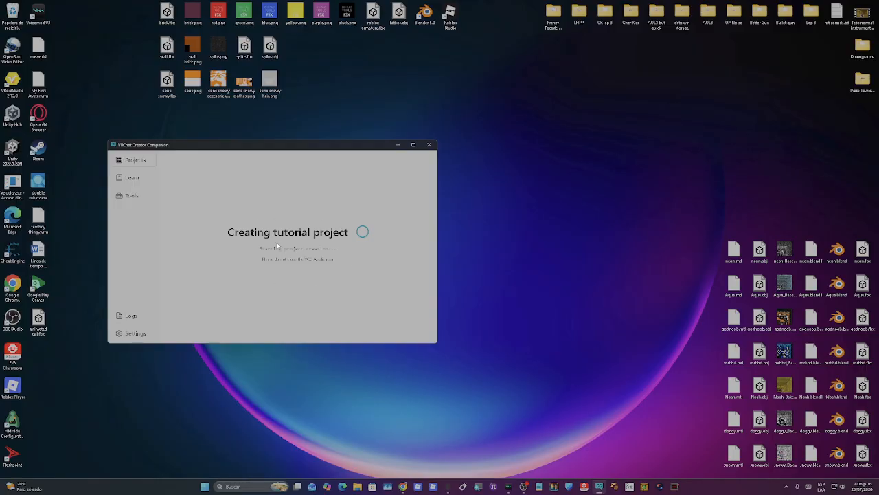
Step: Close VRChat Creator Companion while the project is being created and launch it again
click(429, 145)
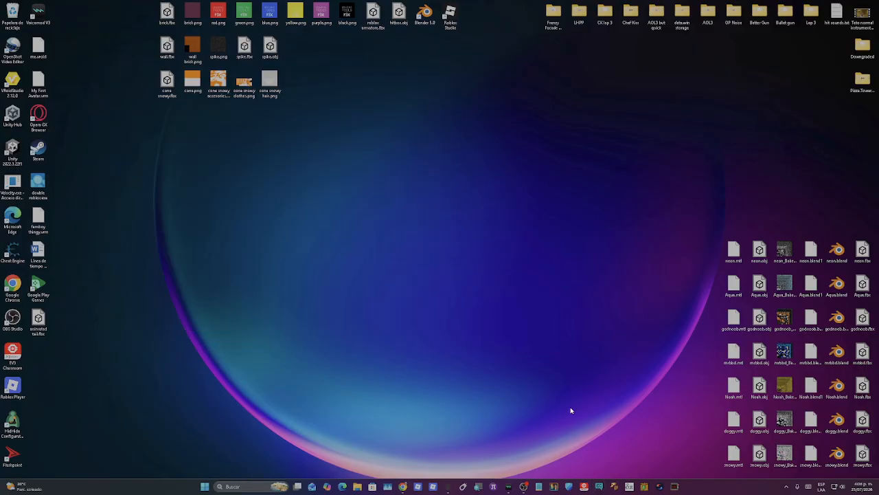
click(599, 486)
click(599, 487)
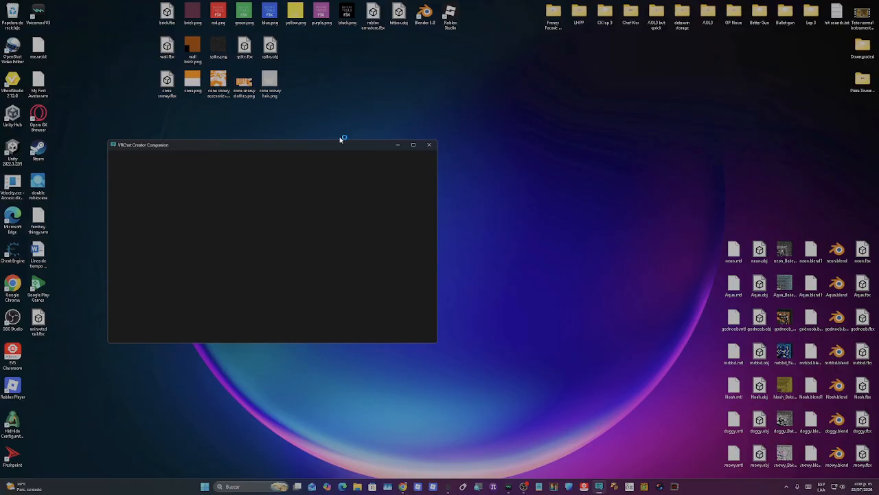
Step: Find the existing "Aqua try" project in the project list, open it in Unity and minimize the Companion window
drag(336, 149, 508, 142)
scroll(484, 214, down, 5)
scroll(484, 214, down, 3)
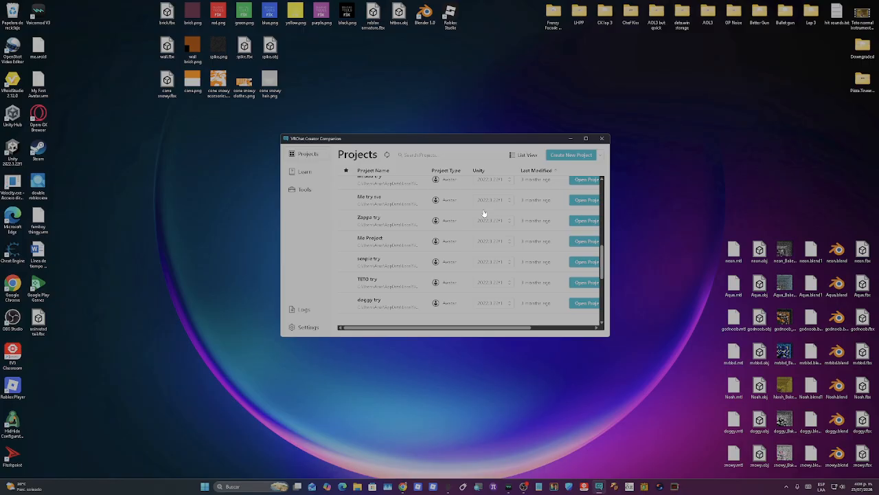
scroll(483, 220, up, 8)
scroll(483, 227, up, 3)
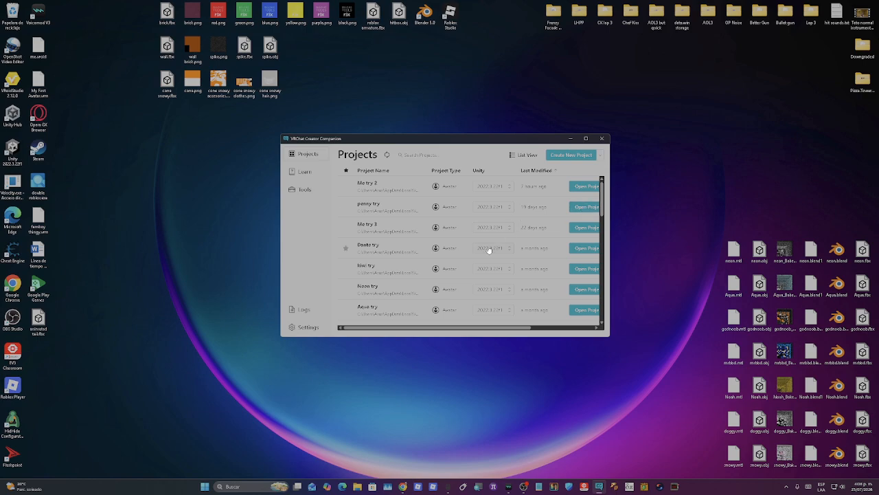
scroll(485, 261, down, 2)
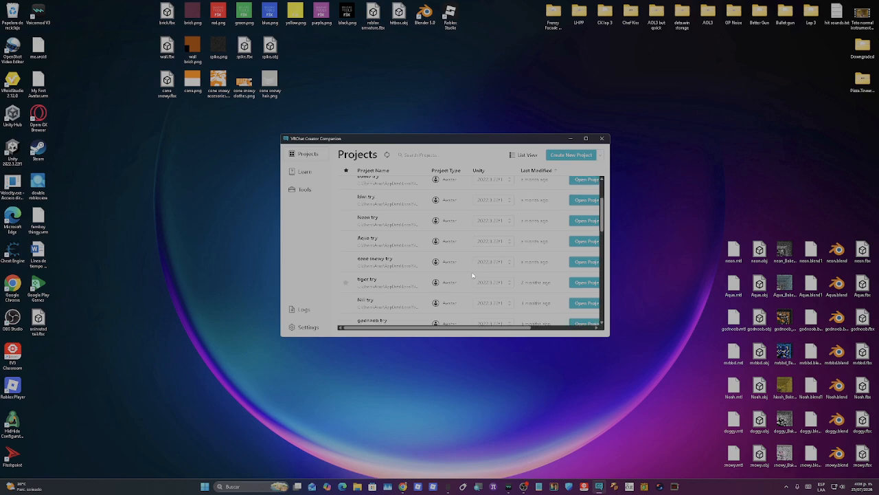
click(585, 241)
click(572, 140)
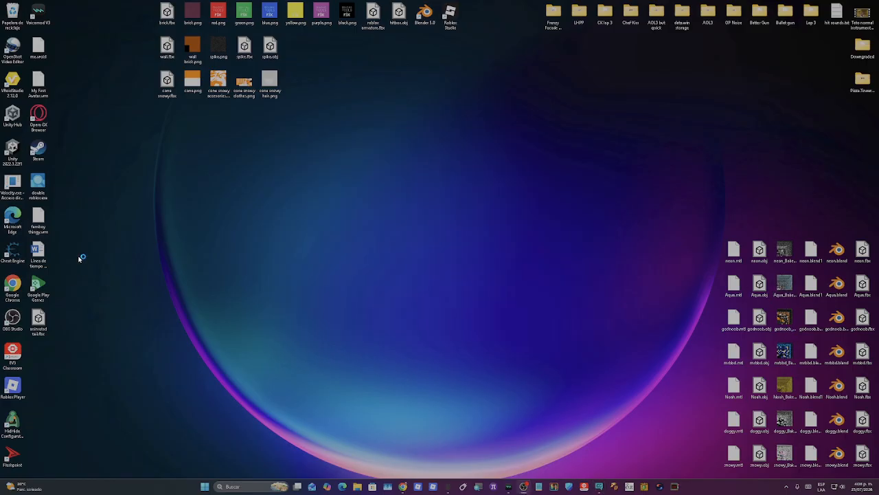
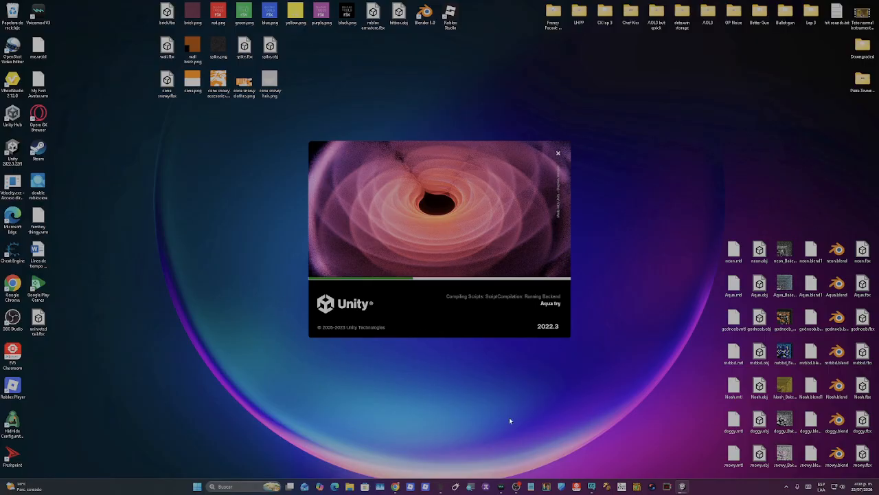
Step: Launch Blender, dismiss the splash screen and delete the default camera, cube and light
double_click(424, 25)
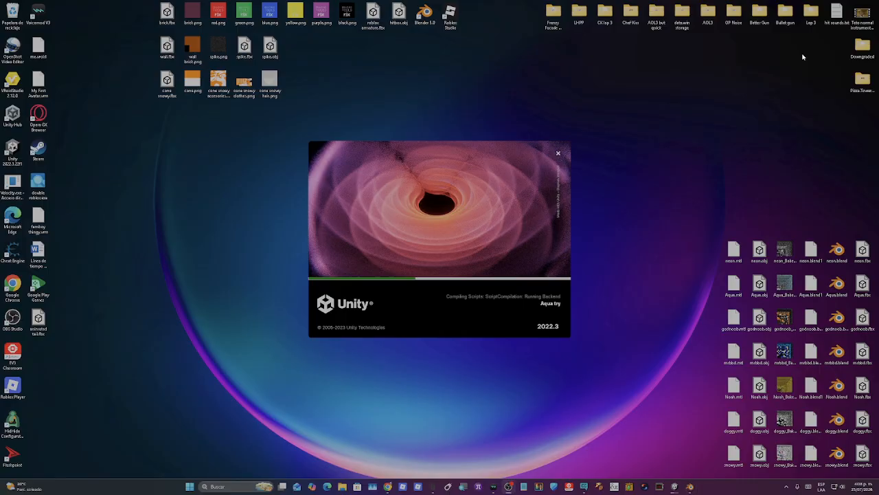
click(691, 487)
click(660, 149)
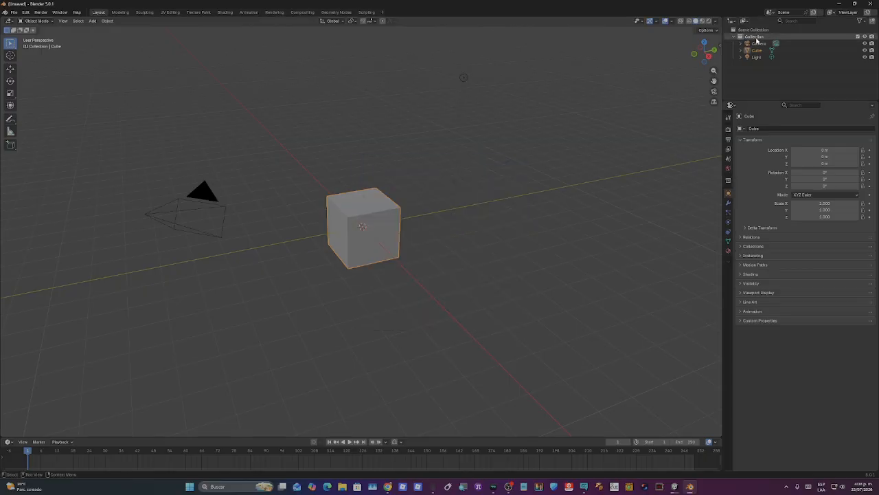
click(757, 43)
shift+click(756, 58)
right_click(759, 54)
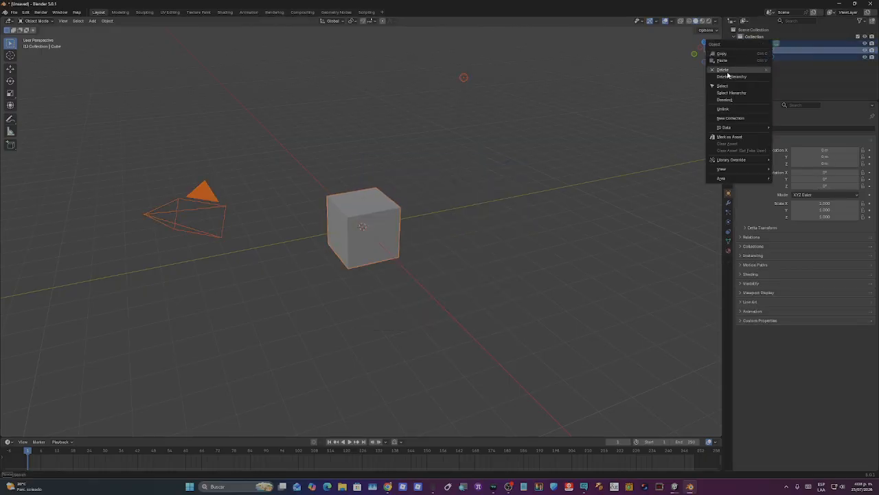
click(729, 72)
Step: Import the "animated tail.fbx" file from the desktop into the empty Blender scene
click(838, 3)
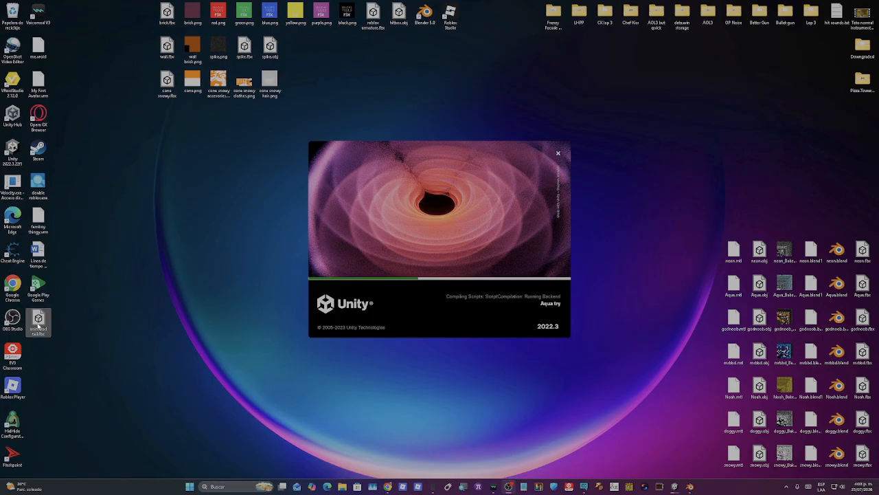
click(690, 487)
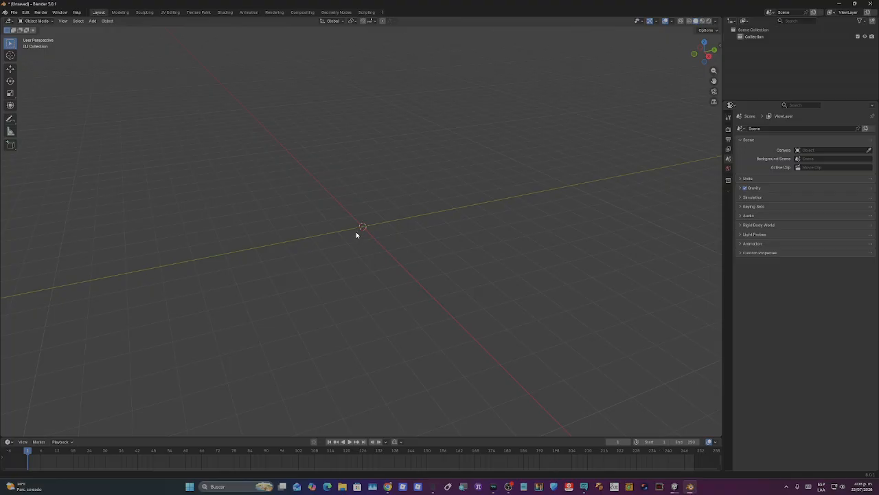
drag(355, 232, 356, 231)
click(358, 351)
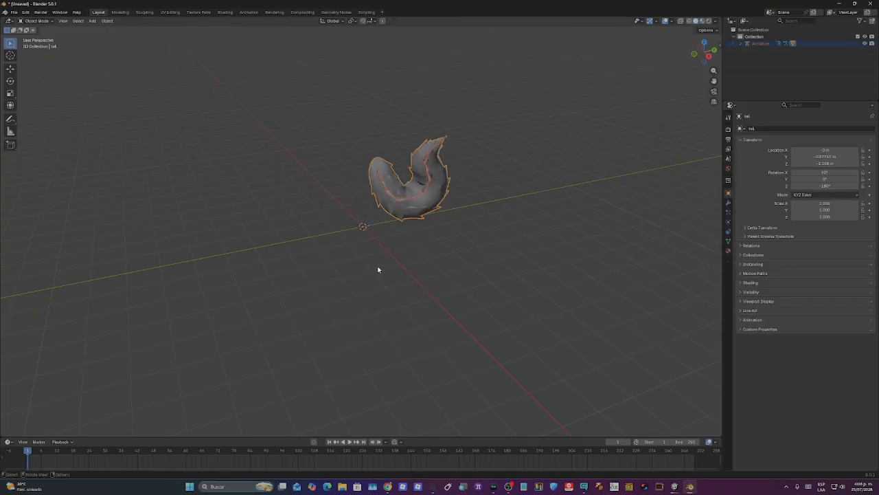
Step: Add a single-bone armature and move it up to the base end of the tail
middle_drag(379, 249, 420, 249)
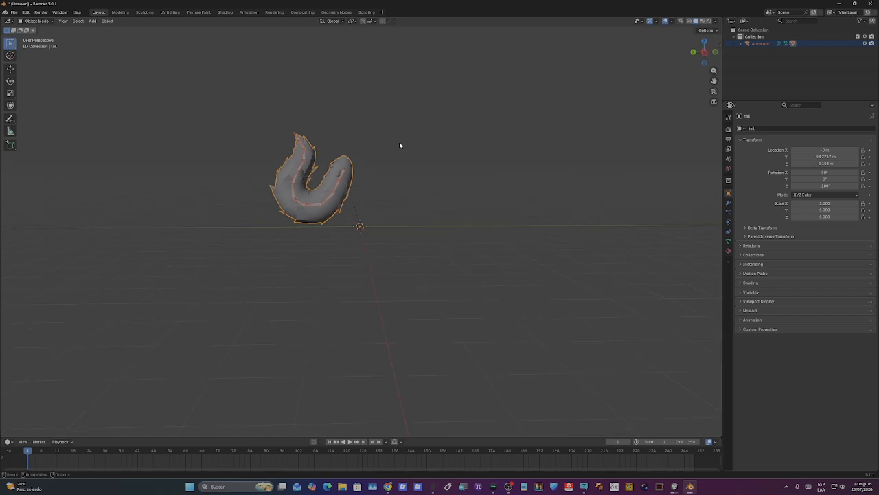
middle_drag(401, 143, 546, 134)
middle_drag(553, 105, 518, 129)
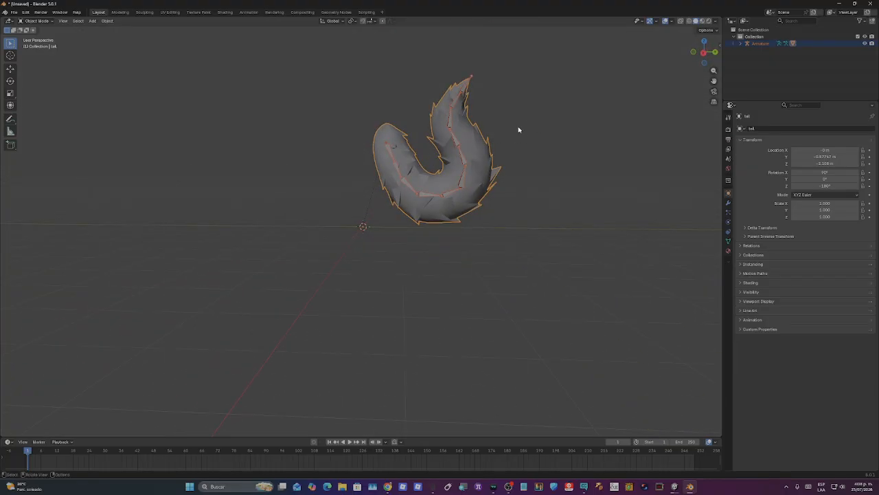
key(shift+a)
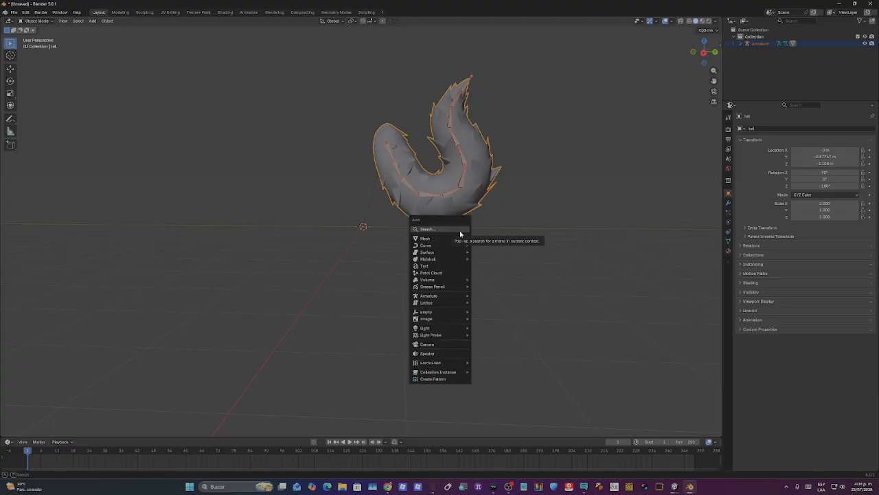
mouse_move(437, 296)
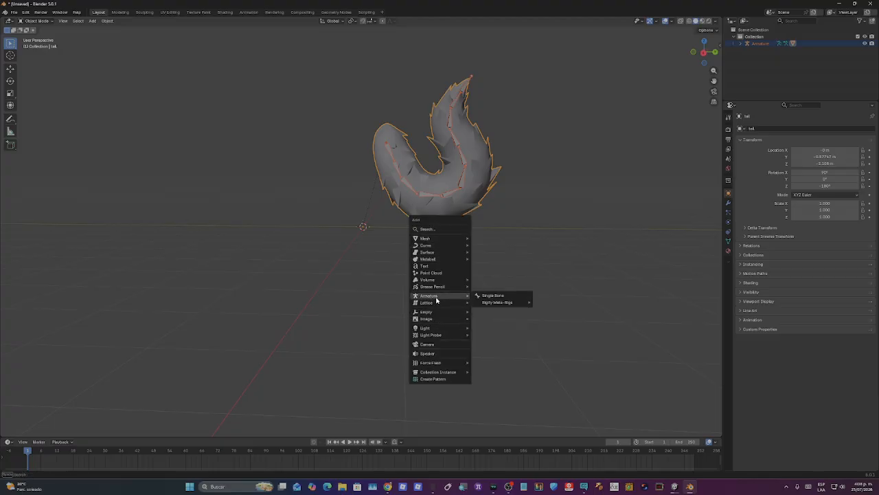
click(496, 297)
key(g)
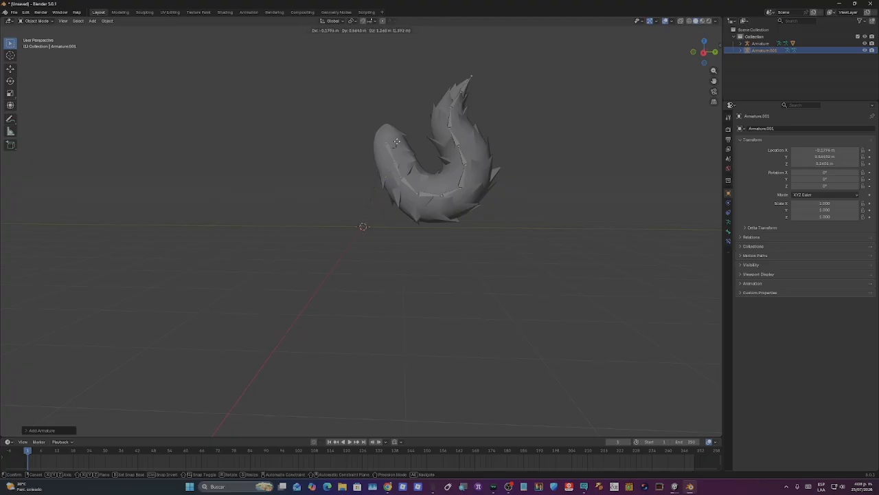
click(378, 117)
Step: Show the tail in wireframe and, in Edit Mode, shift the new bone sideways to centre it on the tail's base
middle_drag(378, 116, 388, 148)
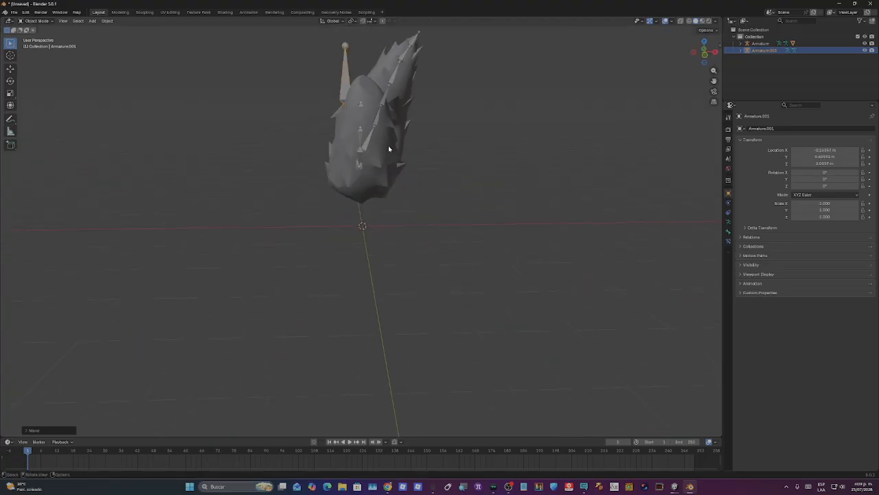
click(389, 149)
key(Tab)
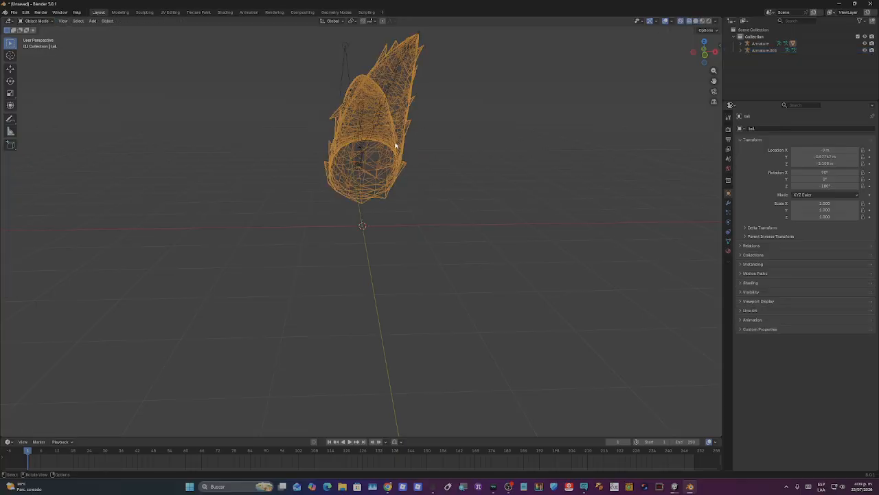
middle_drag(396, 146, 330, 155)
click(353, 160)
key(Tab)
click(385, 166)
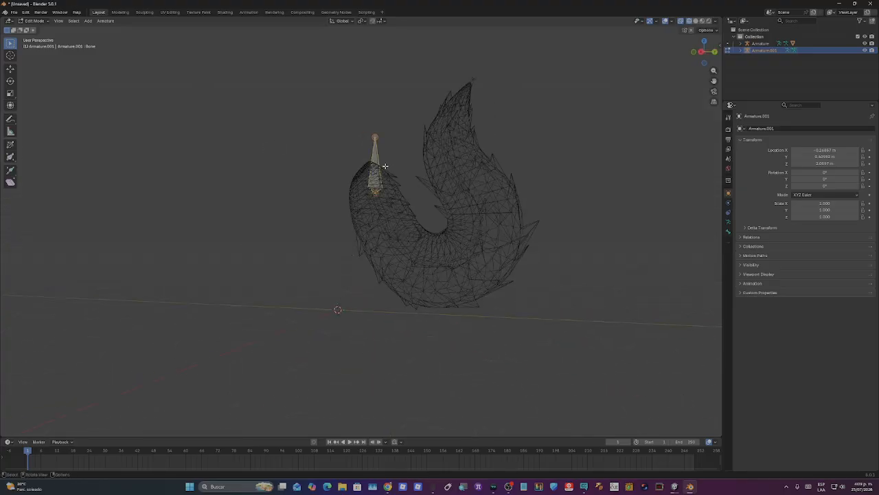
middle_drag(385, 166, 426, 138)
key(g)
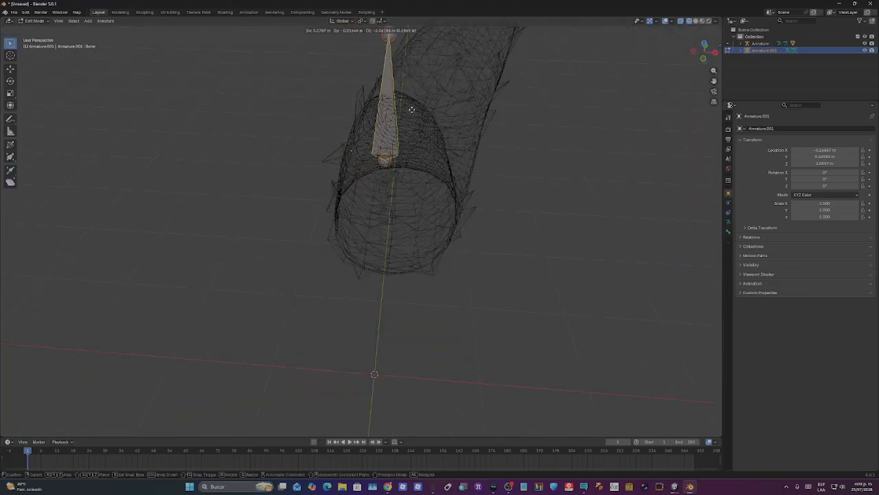
click(414, 104)
Step: Delete the newly added single-bone armature, keeping the tail's own armature
scroll(413, 103, down, 3)
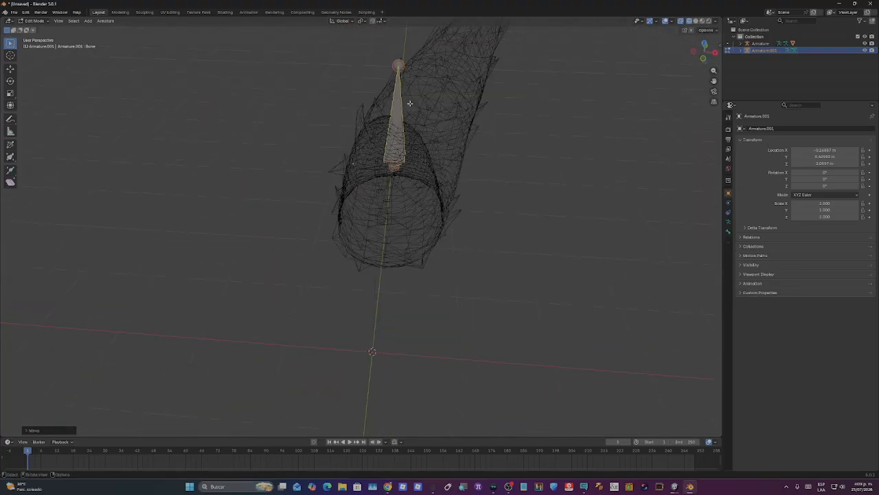
right_click(756, 55)
click(750, 56)
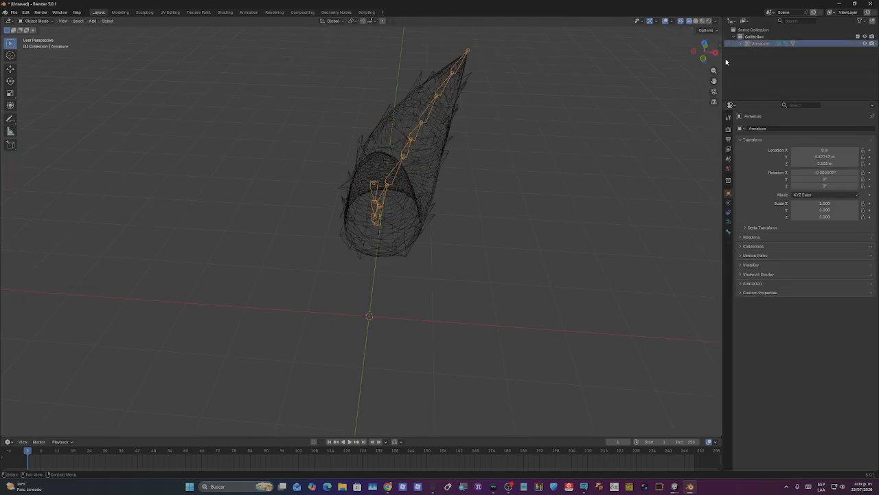
Step: Select the tail mesh together with its armature and bring up the Set Parent options
middle_drag(619, 89, 461, 169)
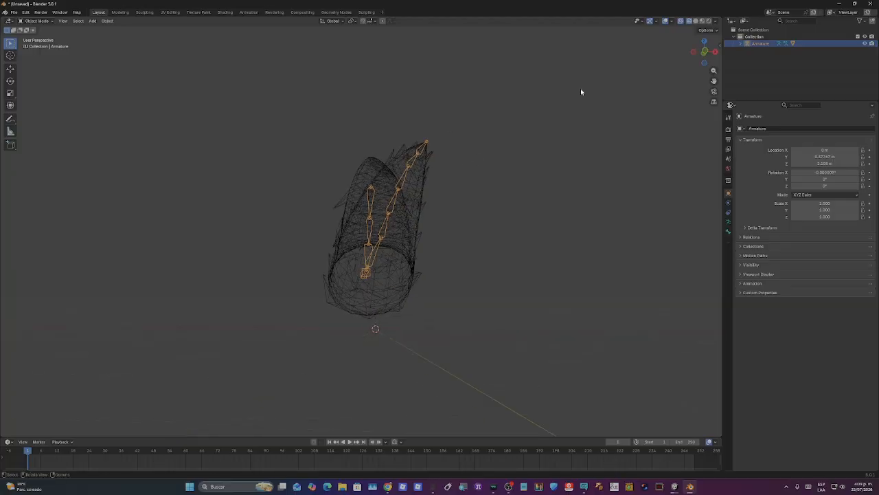
middle_drag(461, 134, 318, 266)
click(265, 280)
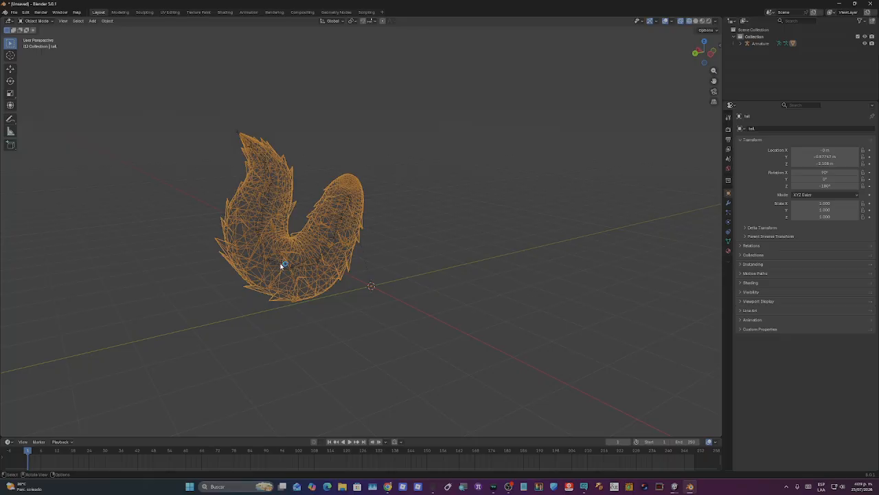
click(282, 266)
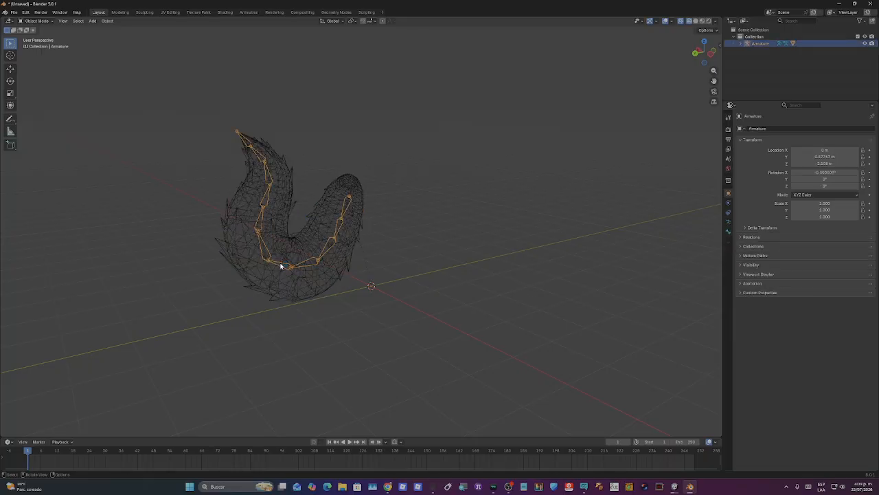
click(285, 264)
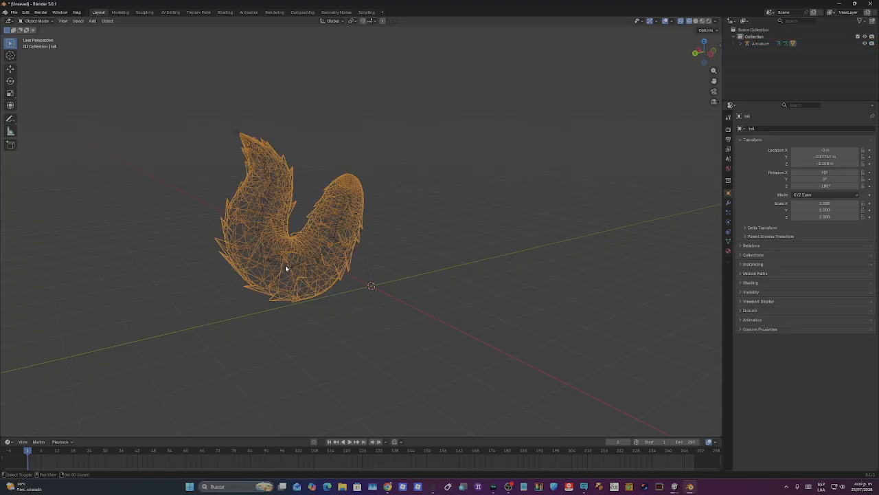
shift+click(285, 264)
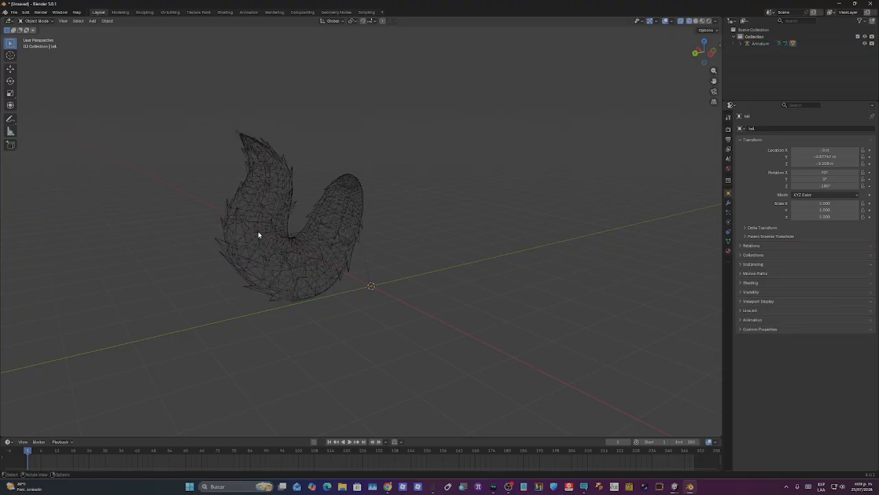
click(345, 189)
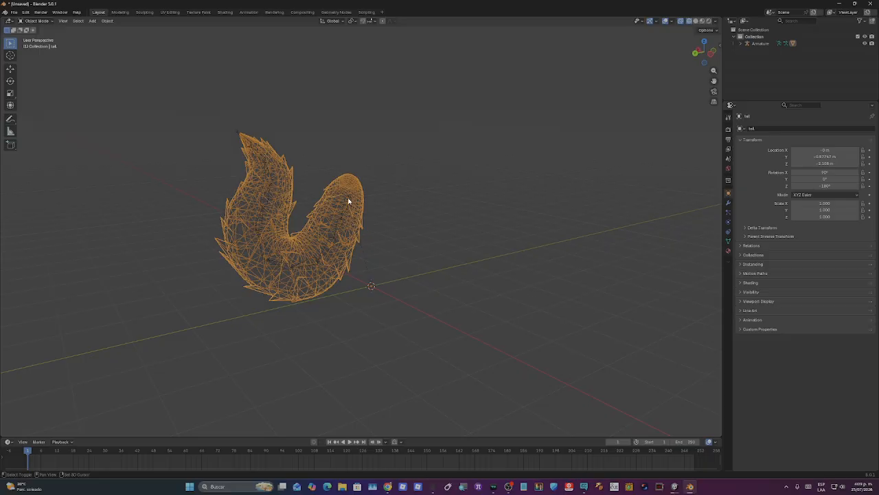
shift+click(349, 200)
key(ctrl+p)
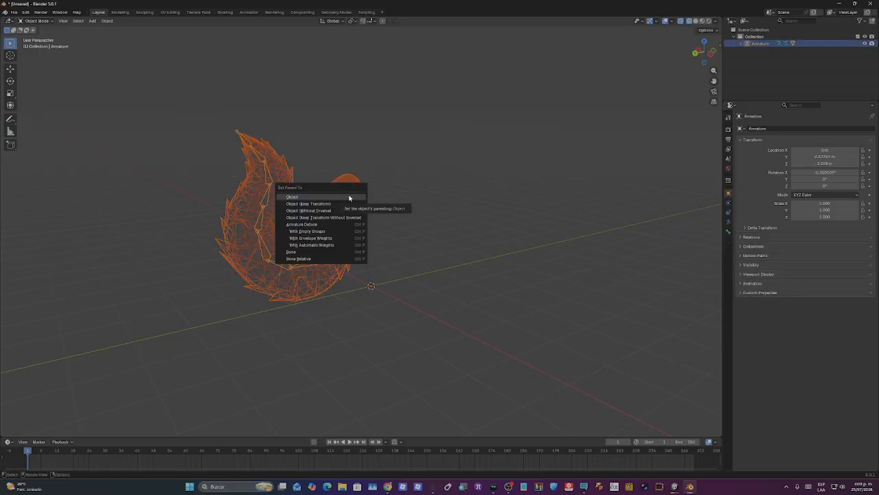
click(352, 232)
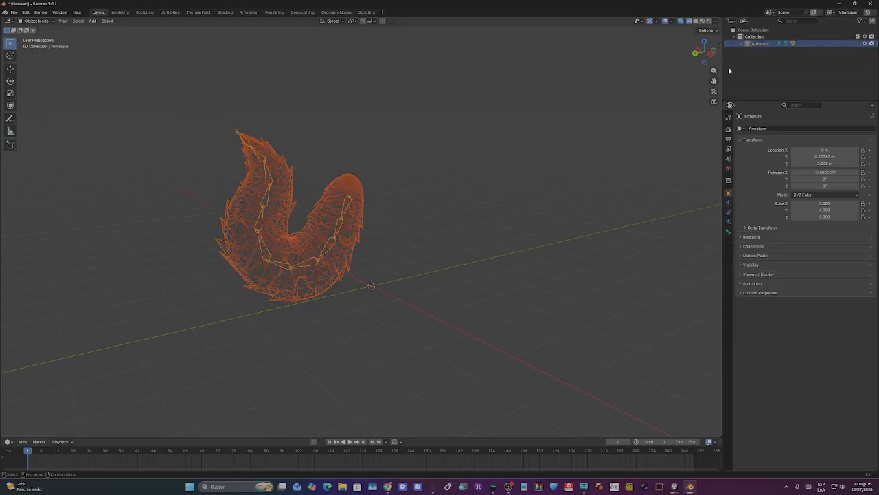
Step: Close the Blender session with the tail model
click(871, 4)
click(450, 253)
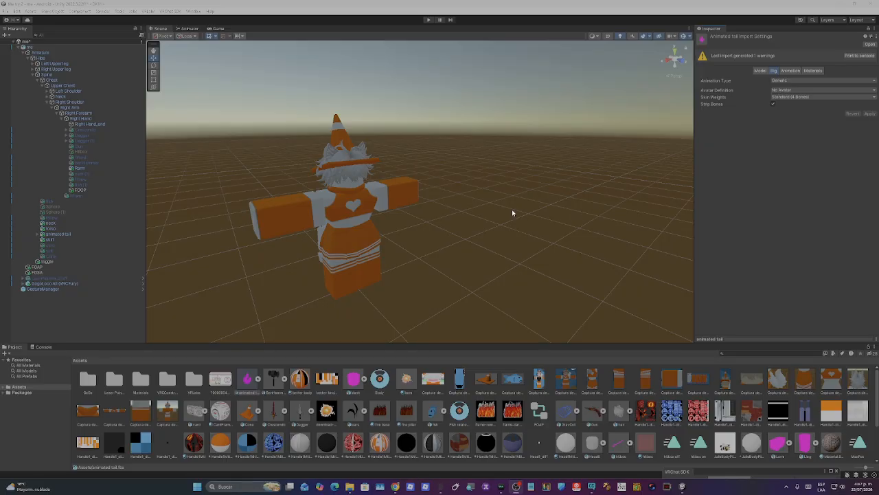
Step: Switch to Unity and examine the orange cone-themed avatar in the scene from the front and side
right_drag(513, 213, 521, 219)
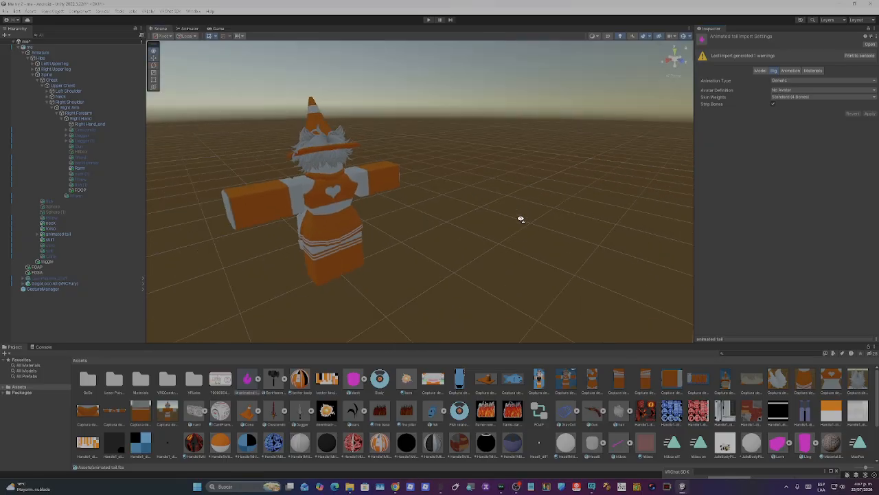
alt+drag(521, 219, 600, 220)
right_drag(600, 220, 587, 202)
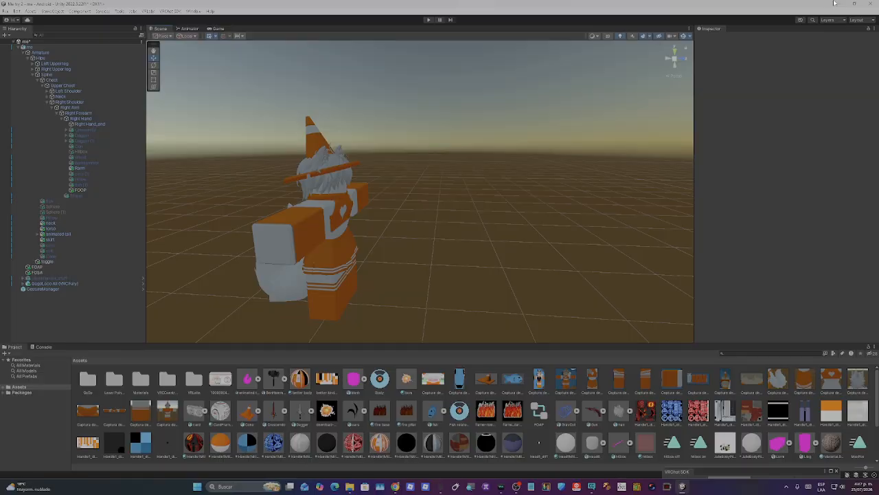
Step: Switch to the desktop and try to bring neon.fbx into the Unity project's assets
click(834, 4)
click(701, 134)
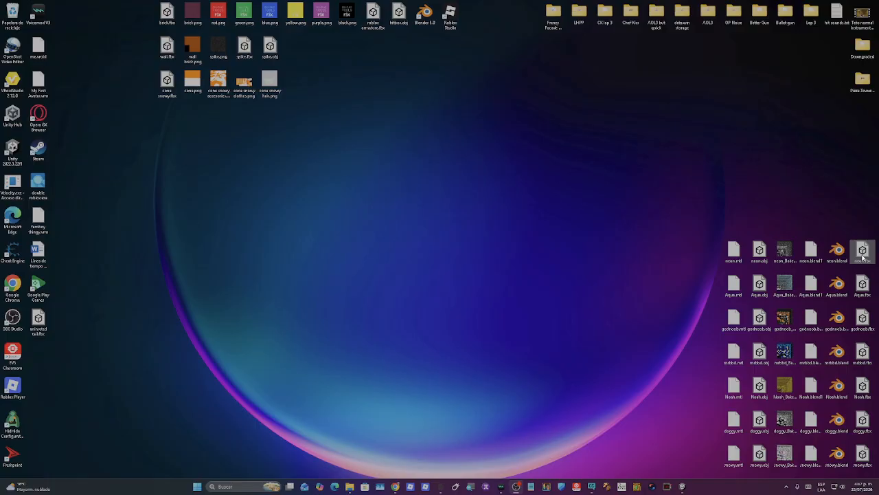
drag(863, 255, 685, 491)
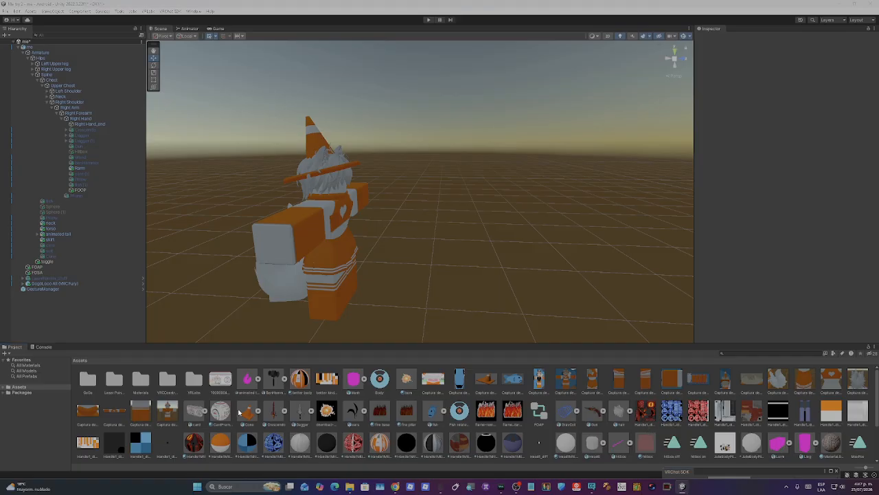
mouse_move(249, 381)
mouse_down()
mouse_move(502, 299)
mouse_move(251, 379)
mouse_up()
Step: Select the animated tail asset and examine its imported contents, including the armature and tail mesh
click(242, 382)
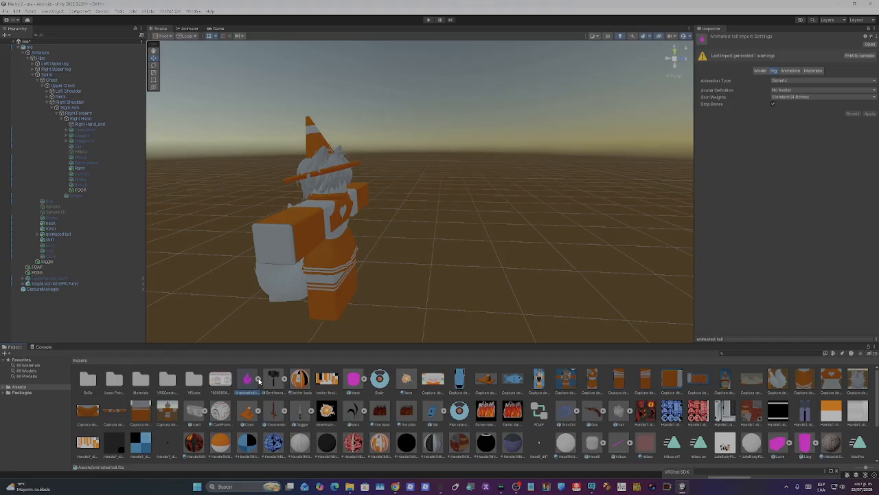
click(257, 381)
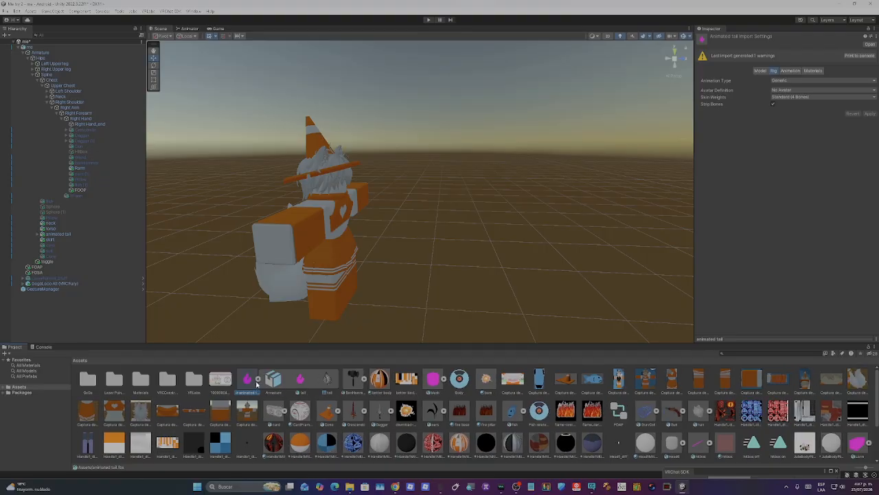
click(257, 380)
Step: Examine the VRChat Mobile shader choices for the better body material without changing the shader
right_click(300, 377)
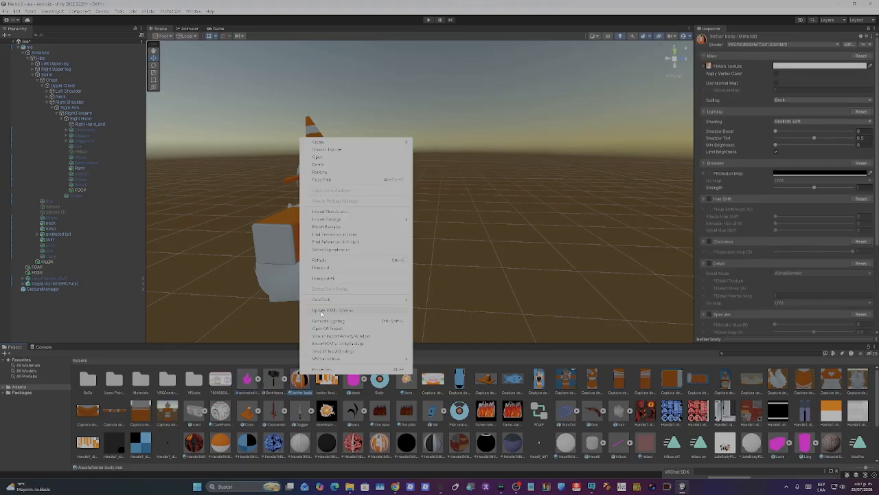
click(477, 364)
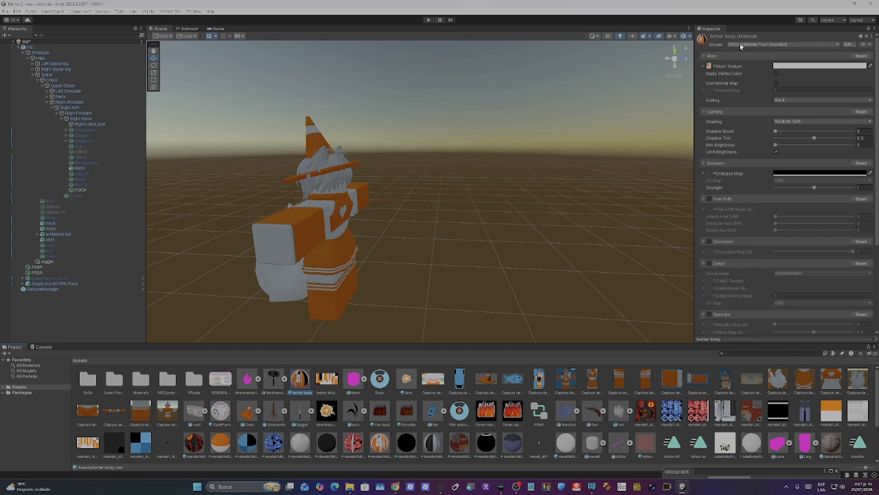
click(776, 45)
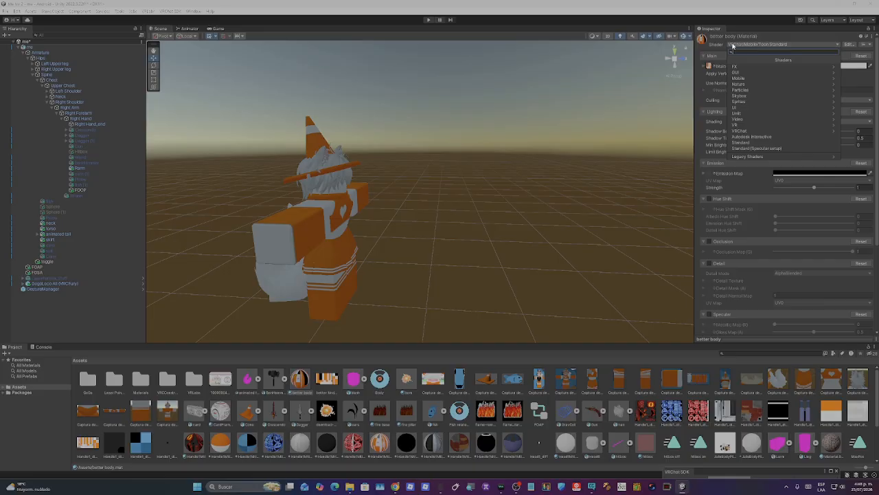
click(740, 131)
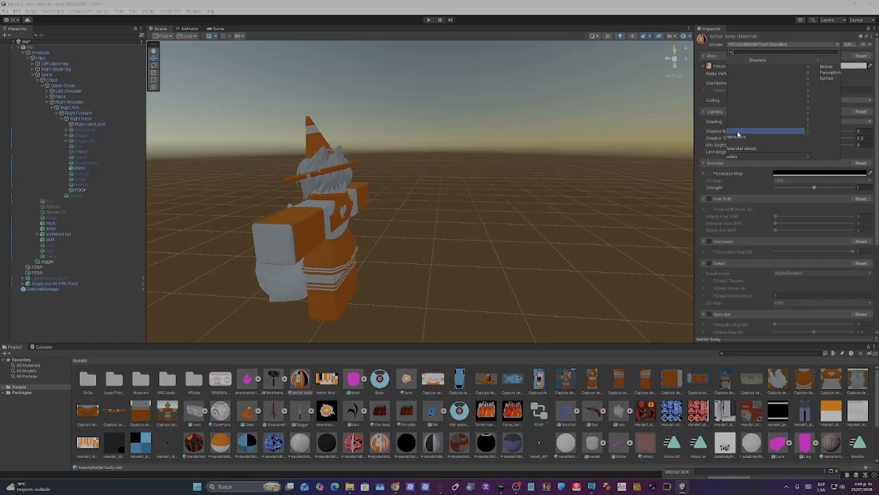
click(738, 67)
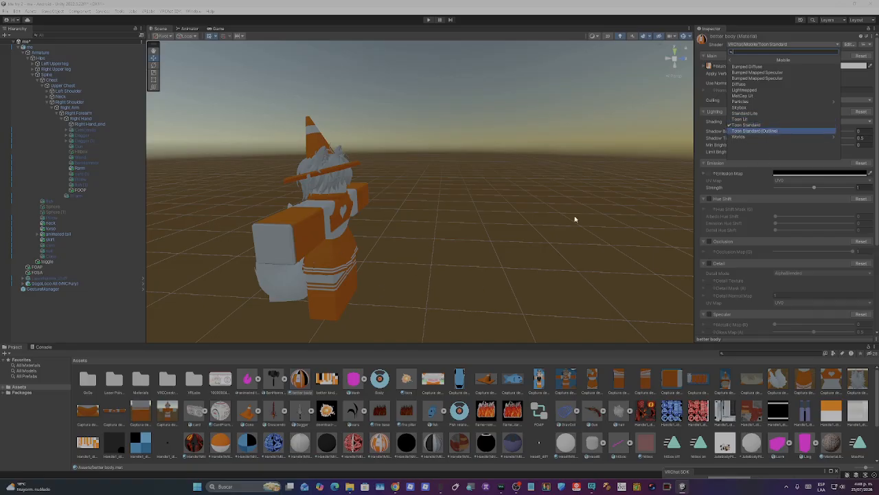
click(543, 242)
Step: Check the available animation types in the animated tail's rig import settings
alt+drag(547, 247, 494, 248)
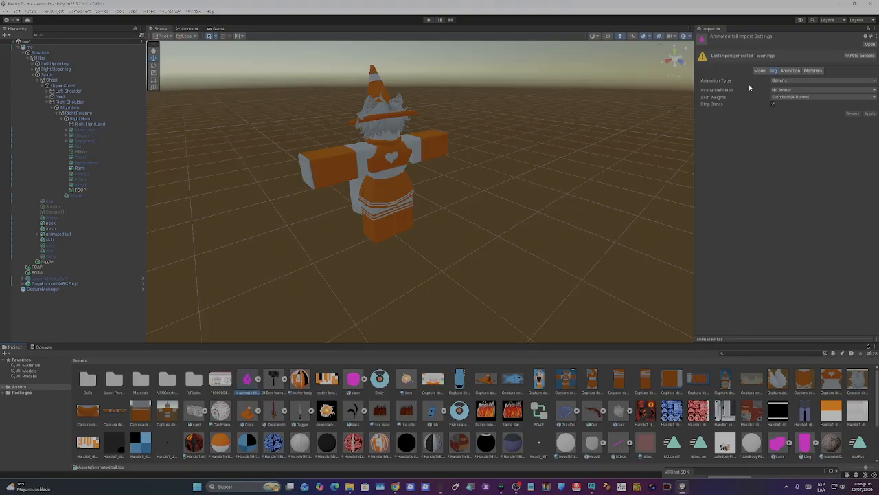
click(785, 81)
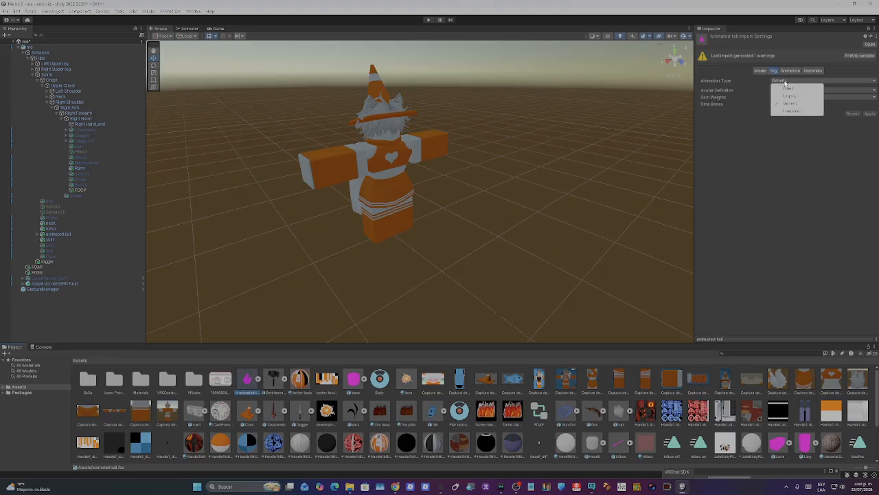
click(790, 124)
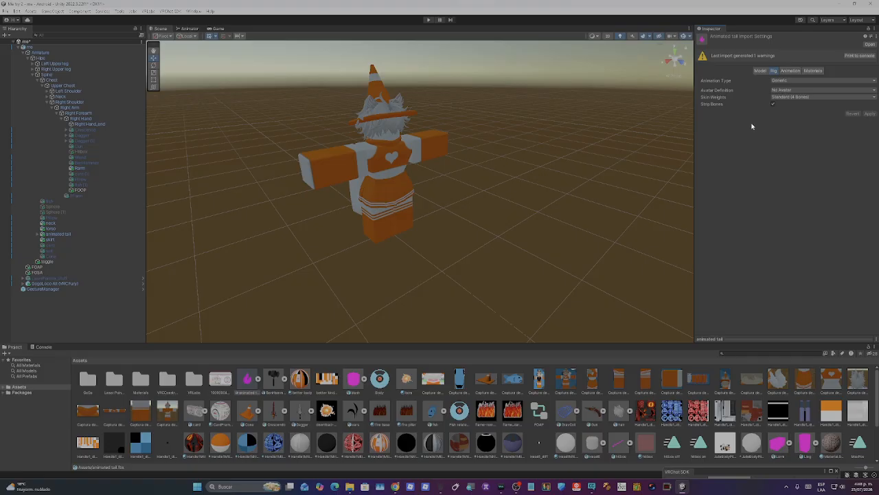
Step: Select the avatar's root object, frame it in the scene, and review its object options and the project assets
click(41, 47)
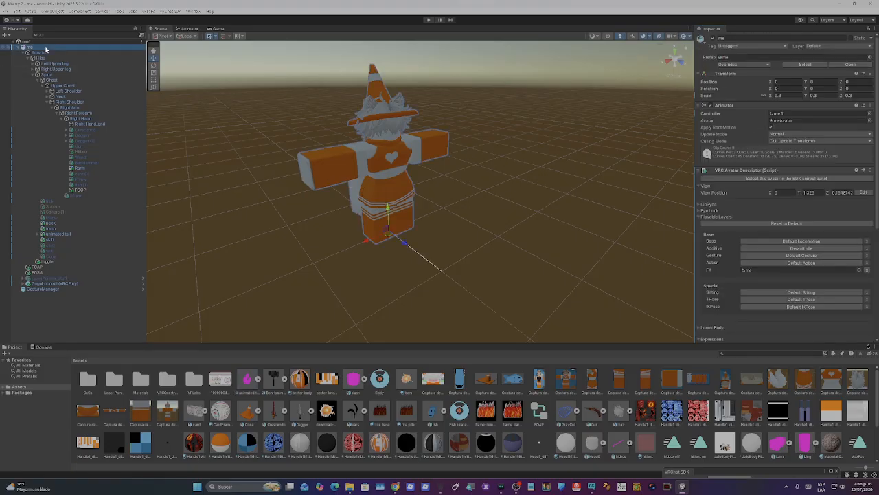
key(f)
right_click(46, 49)
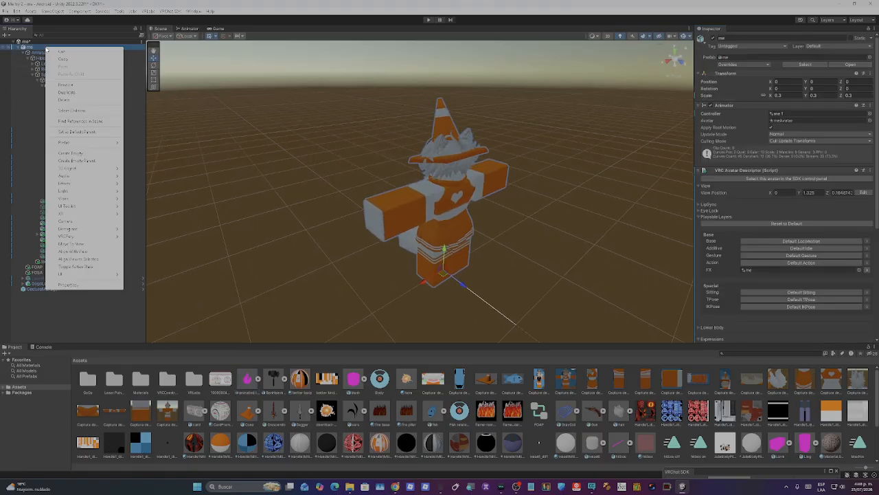
click(96, 304)
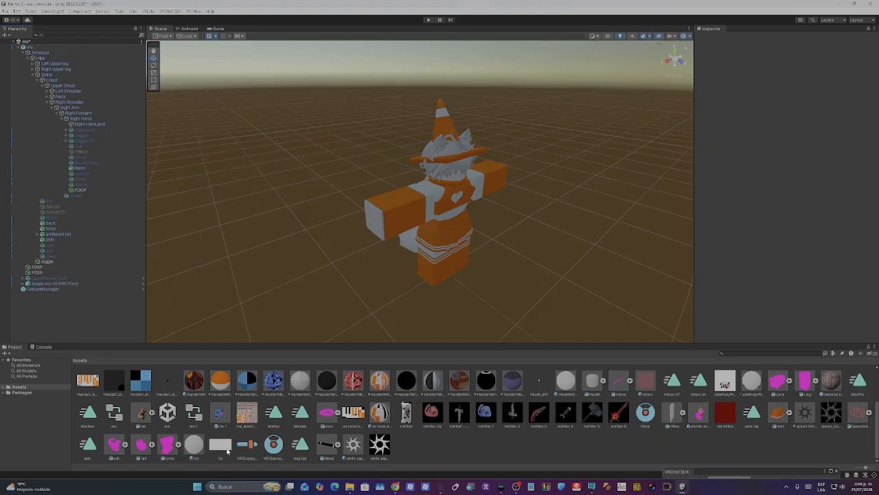
scroll(227, 450, up, 2)
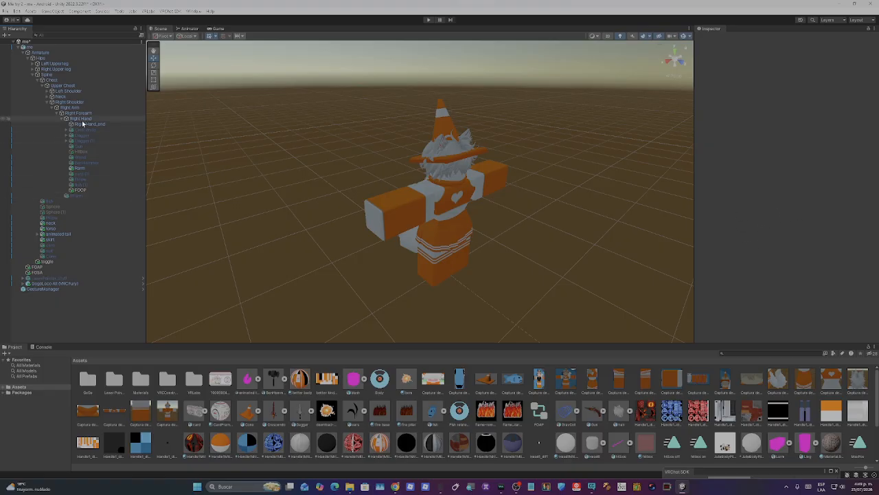
Step: Inspect the avatar's right leg mesh and its Right Foot bone in the armature hierarchy
click(433, 278)
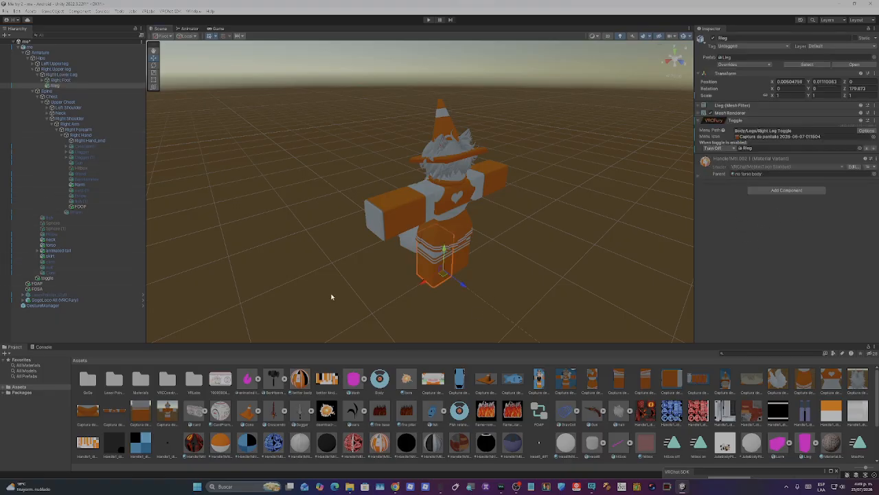
click(44, 81)
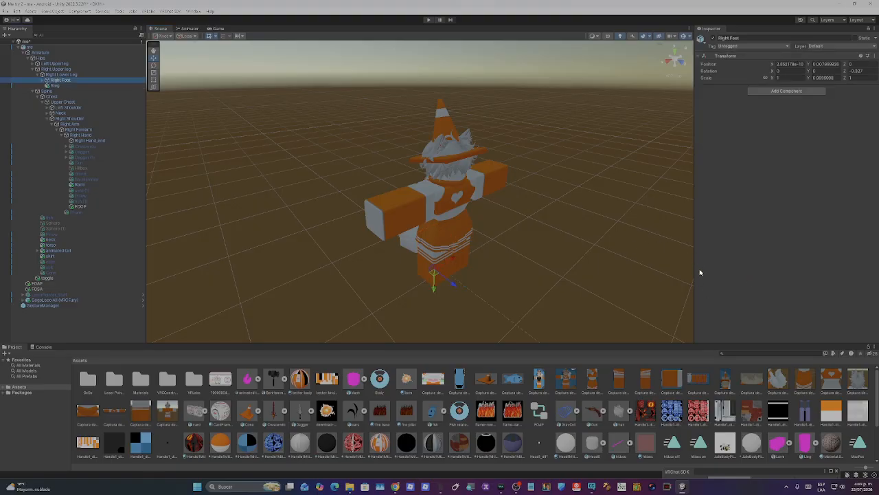
click(668, 249)
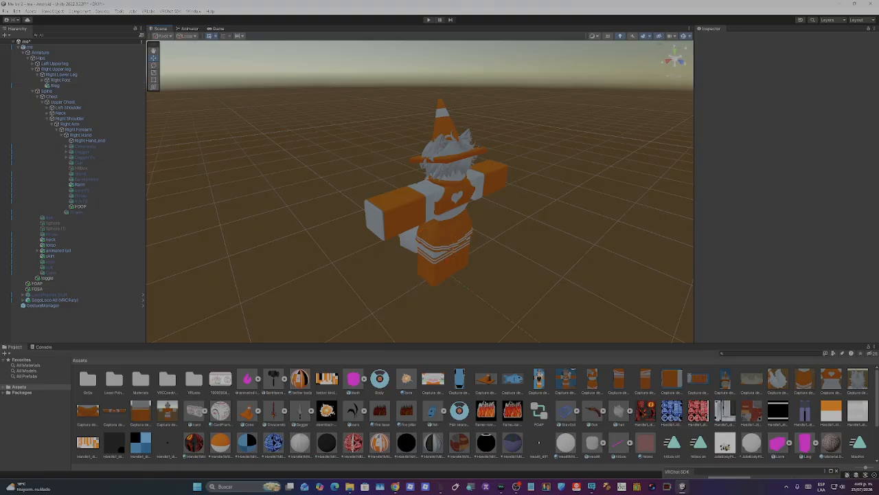
click(458, 196)
right_drag(546, 216, 599, 210)
click(575, 230)
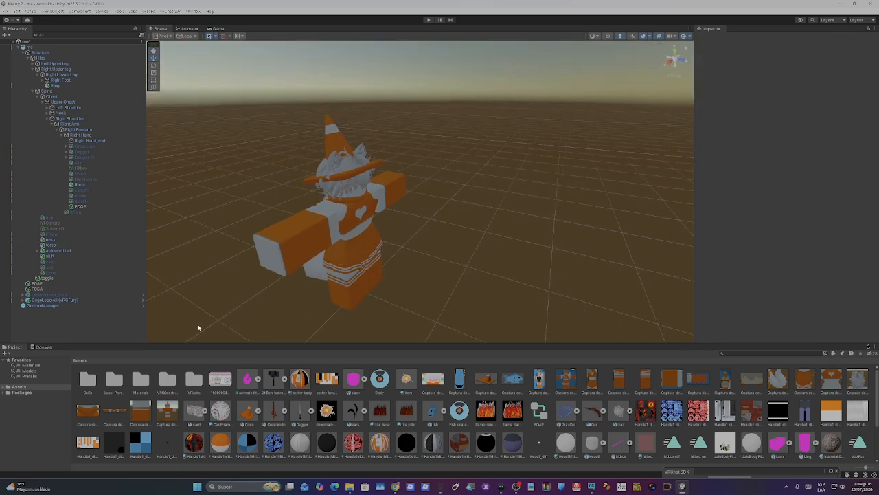
Step: Add the animated tail model to the scene, set its X and Z position to 0, and scale it to 0.3
drag(248, 383, 507, 242)
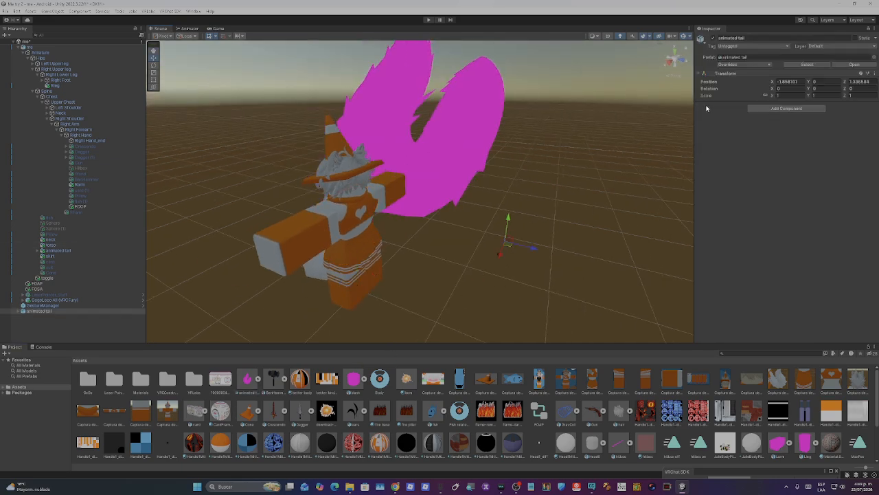
click(785, 82)
text(0)
click(856, 82)
text(0)
click(791, 96)
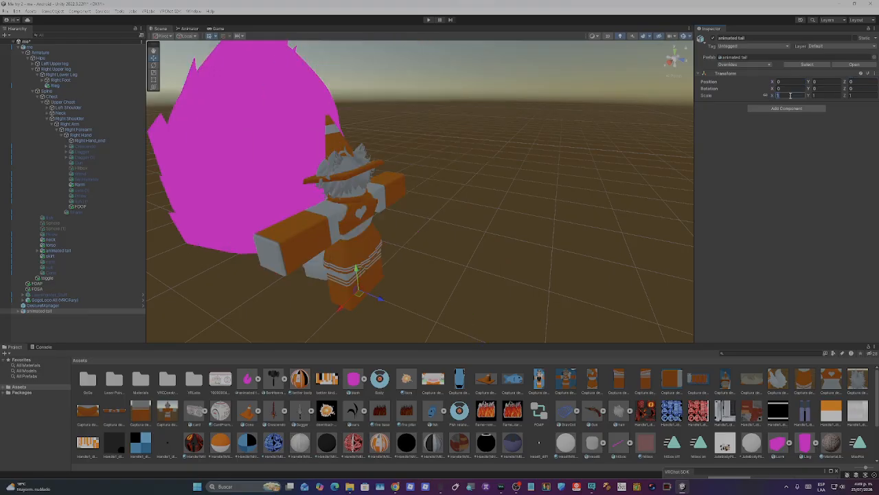
text(0.3)
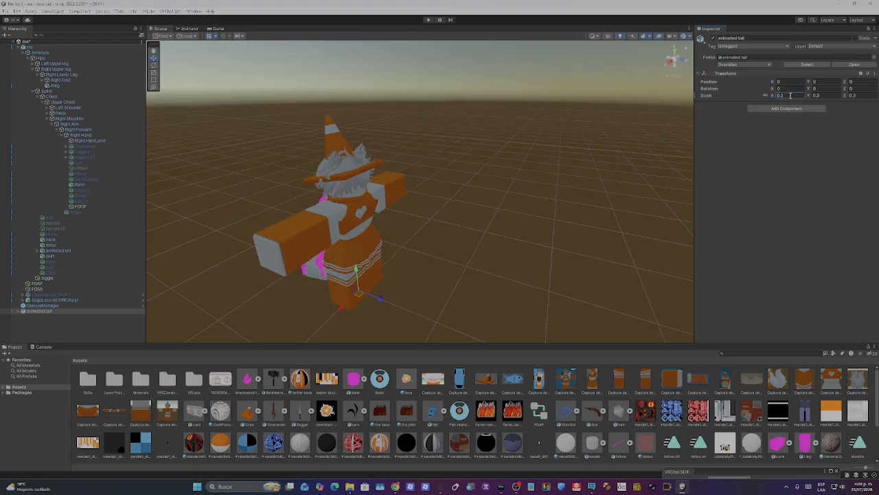
Step: Check the added tail behind the avatar and delete that copy from the scene
key(a)
right_drag(600, 207, 558, 222)
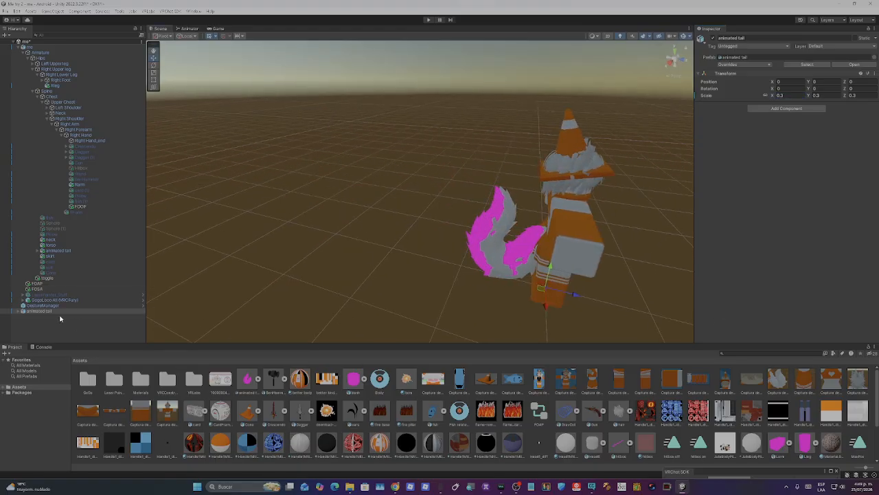
right_click(61, 311)
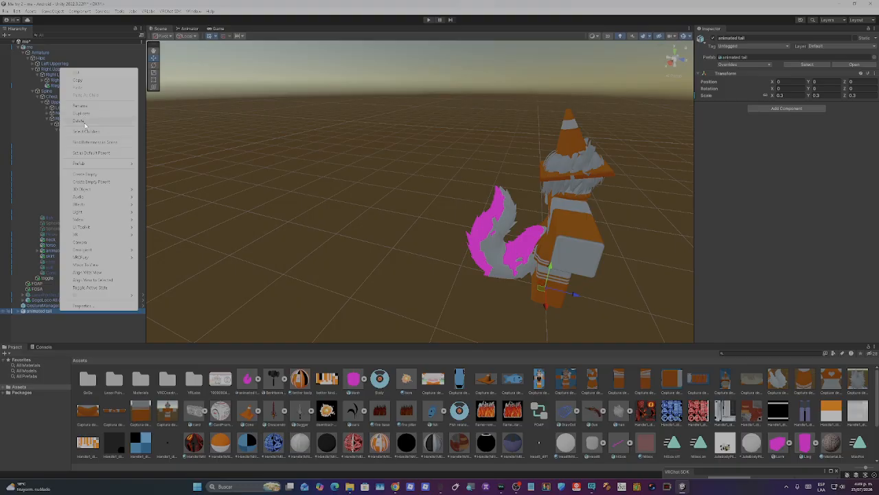
click(85, 121)
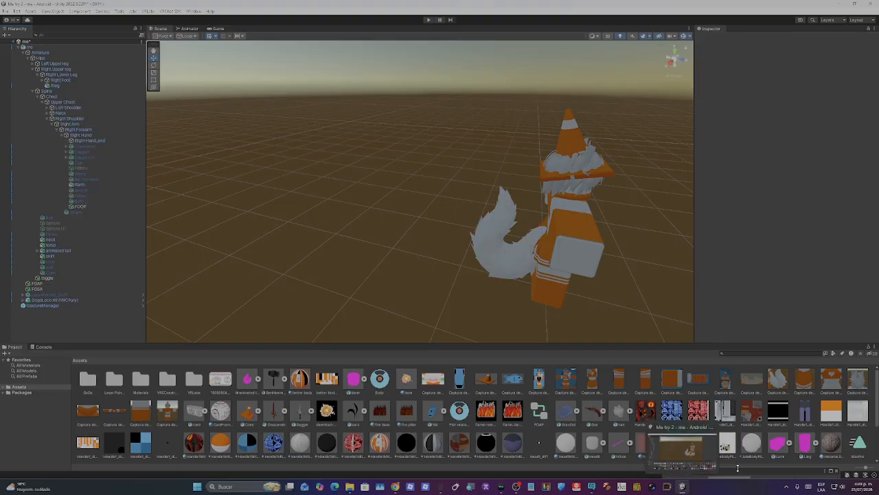
Step: Bring the VRChat SDK builder window into view and select the avatar's root object in the scene
drag(747, 471, 773, 145)
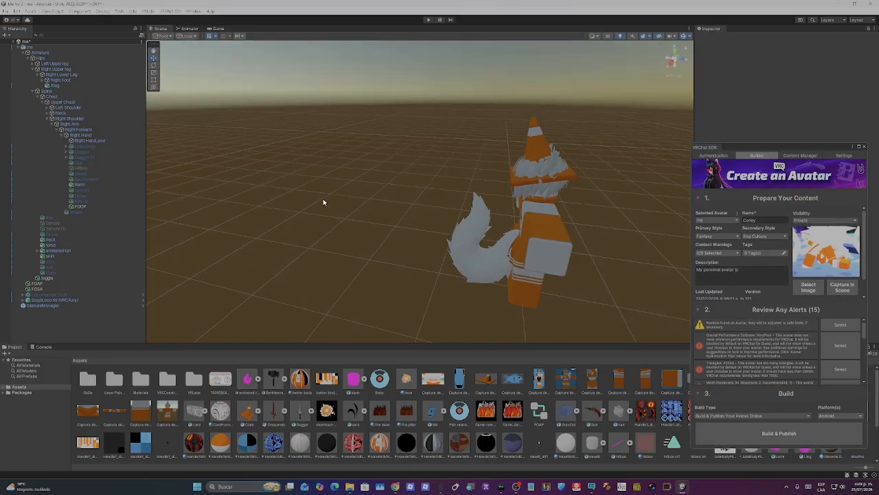
click(55, 46)
mouse_move(304, 158)
alt+mouse_down()
mouse_move(324, 165)
mouse_move(316, 165)
alt+mouse_up()
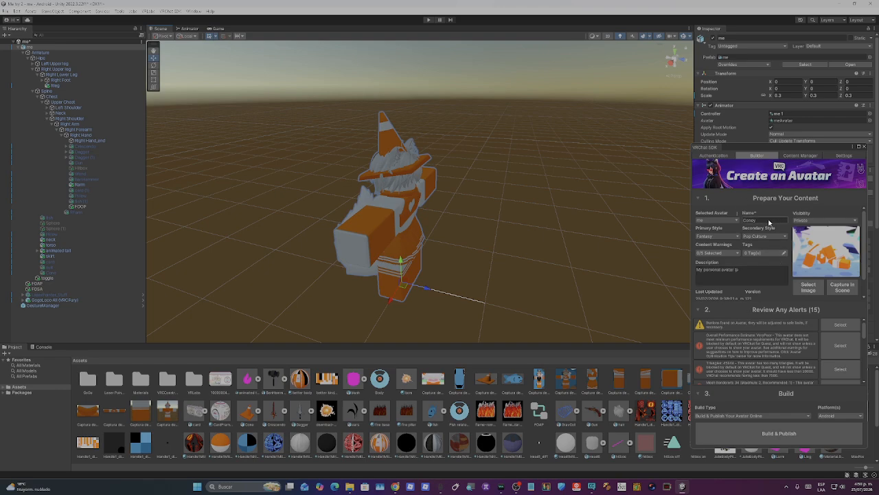
Step: Review the avatar alerts and the builder's content and build sections, leaving only Prepare Your Content expanded
scroll(771, 344, down, 3)
scroll(771, 344, up, 1)
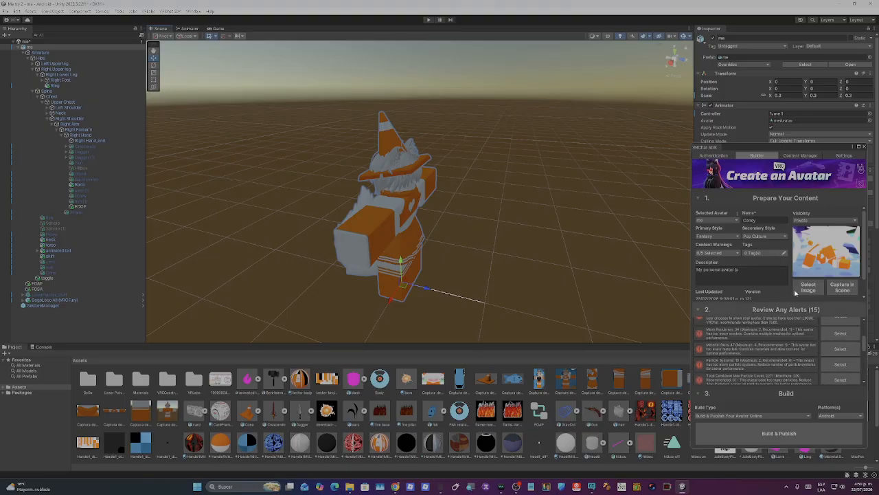
click(780, 313)
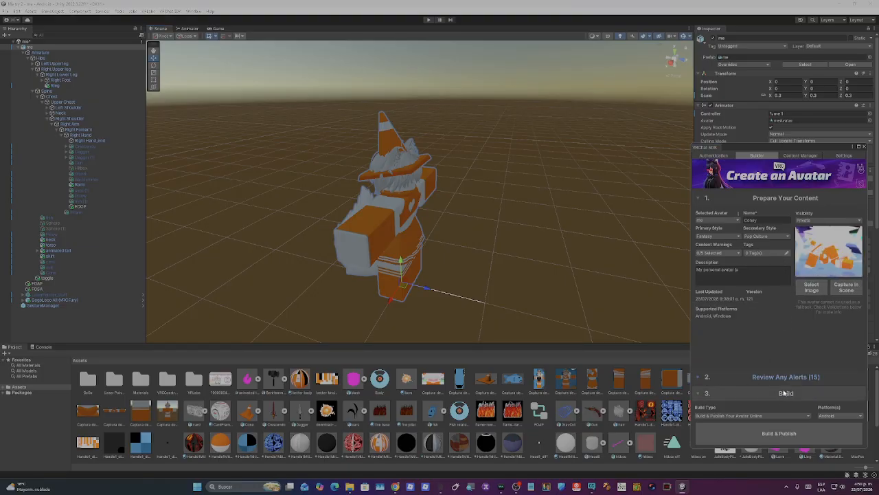
click(786, 199)
click(795, 391)
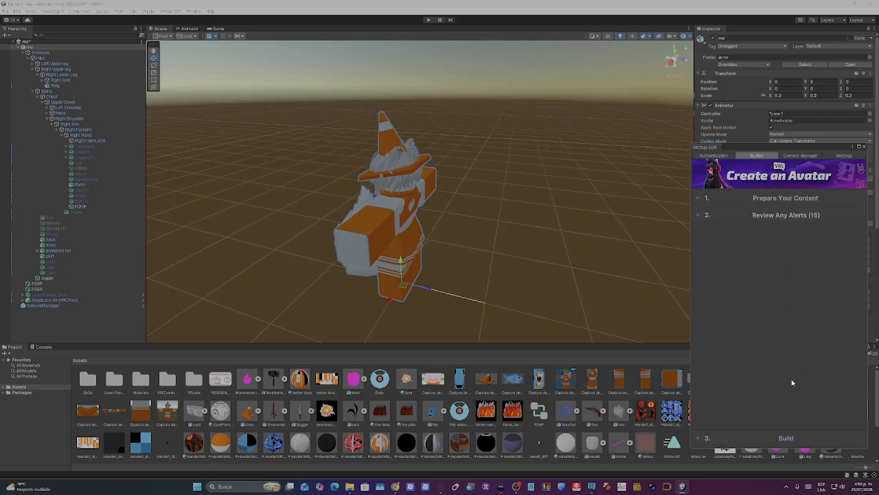
click(812, 199)
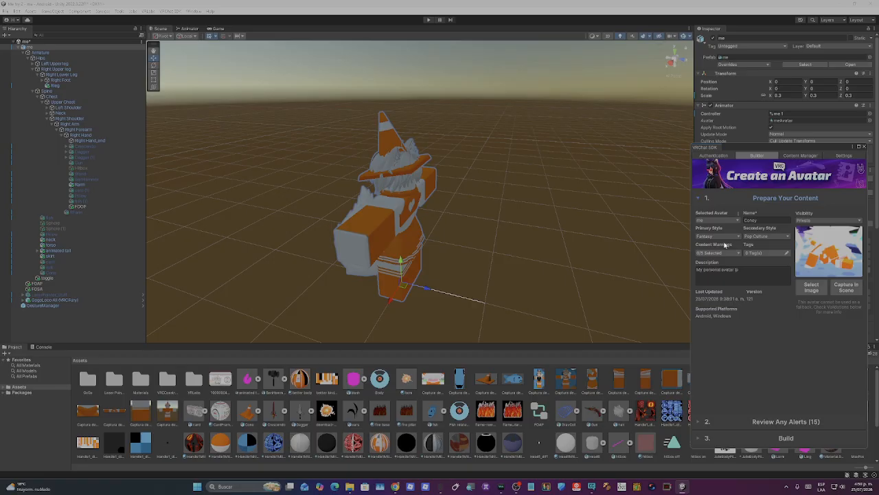
Step: Set the avatar's visibility to Public and discard that change
alt+drag(510, 263, 531, 261)
key(d)
right_drag(531, 262, 530, 256)
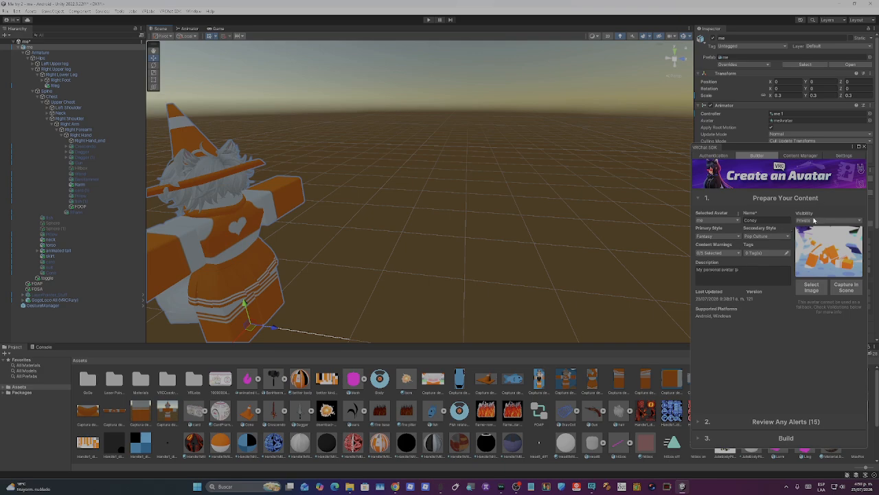
click(814, 220)
click(810, 236)
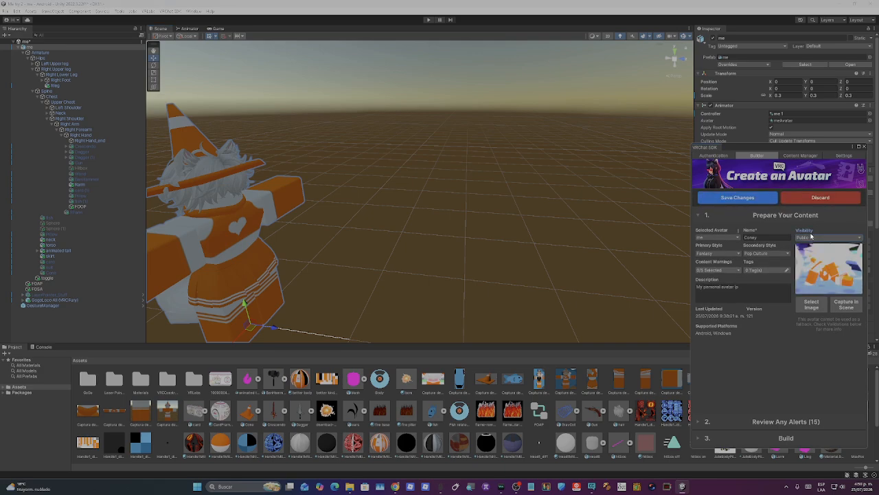
click(820, 200)
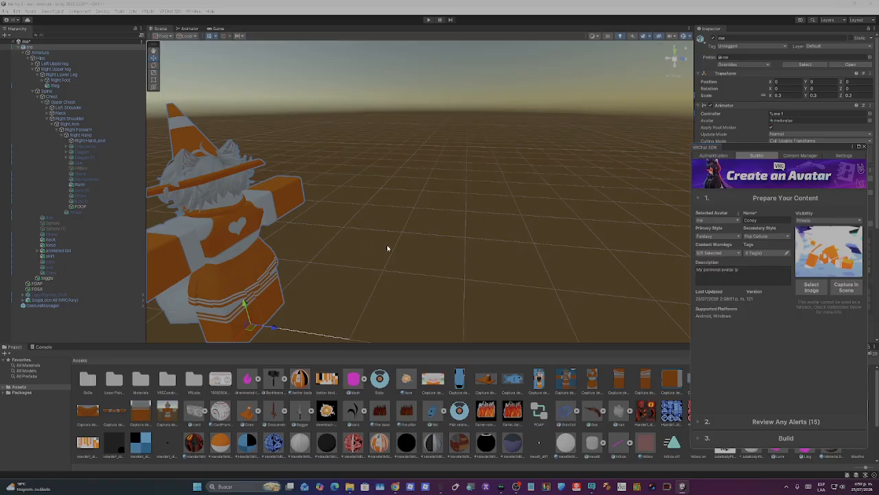
click(588, 234)
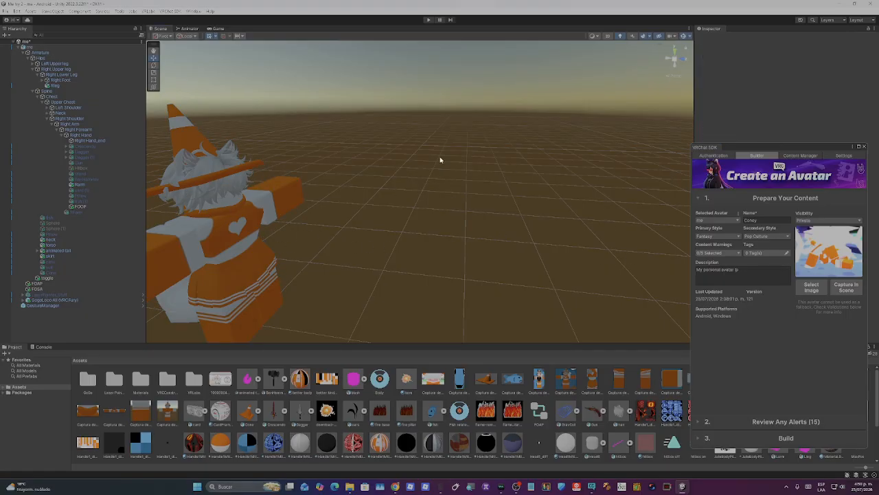
drag(232, 239, 532, 245)
drag(521, 209, 520, 203)
right_drag(512, 255, 479, 248)
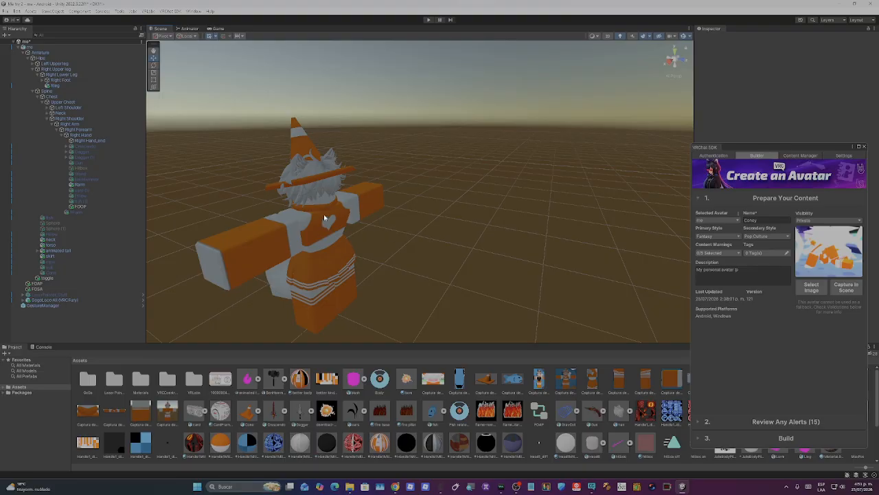
Step: Expand the Review Any Alerts section and look through the available content warnings without selecting any
click(776, 422)
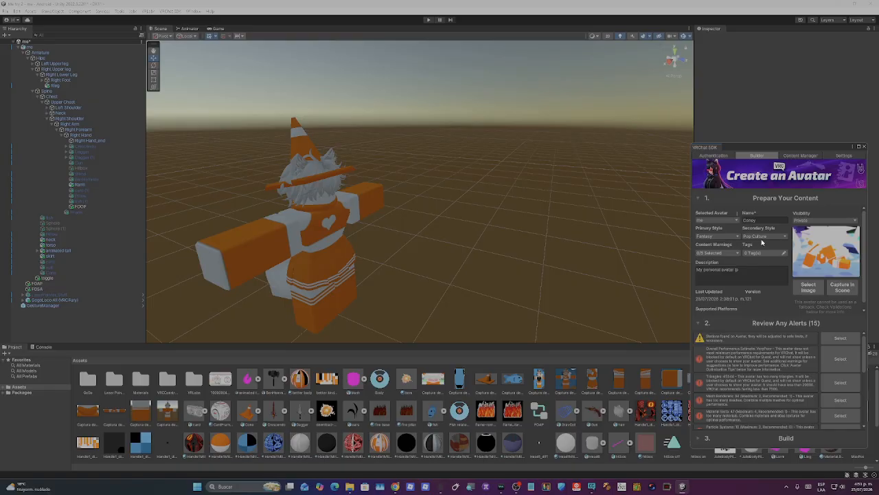
click(718, 253)
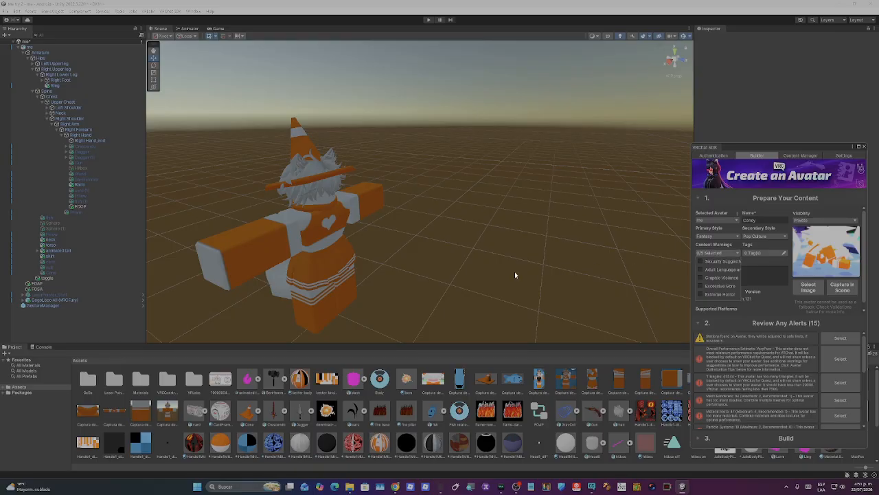
right_drag(515, 272, 522, 213)
key(w)
click(717, 253)
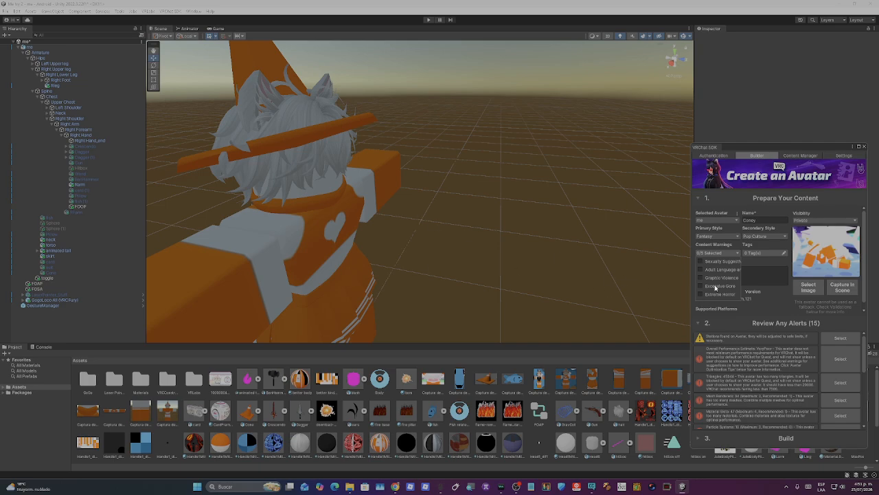
click(715, 252)
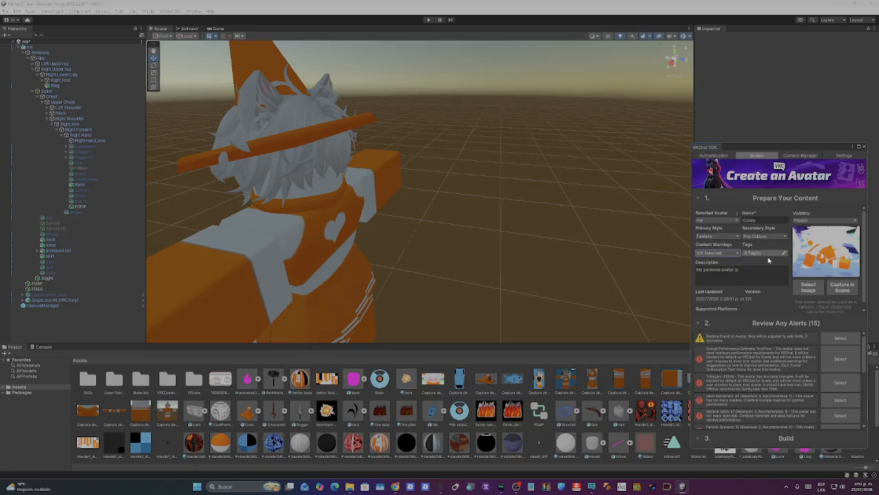
Step: Read through the full list of avatar alerts, from the overall performance warning to the fallback notices
scroll(827, 380, down, 2)
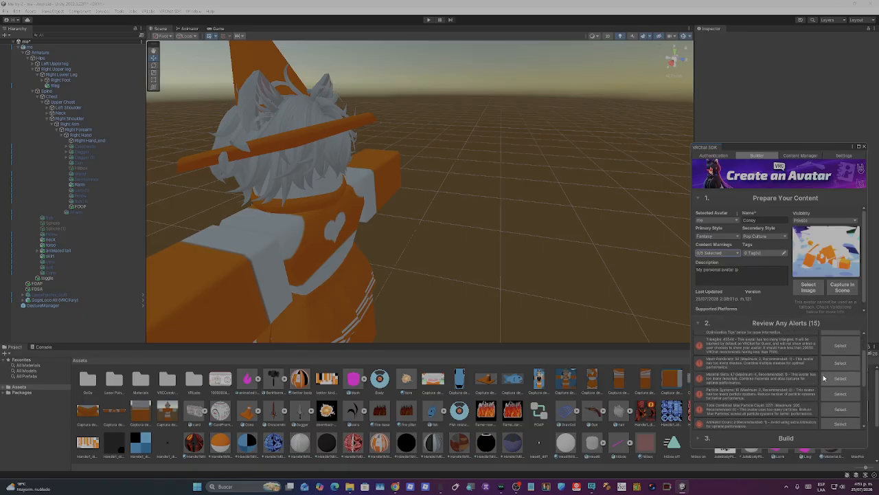
scroll(827, 380, up, 2)
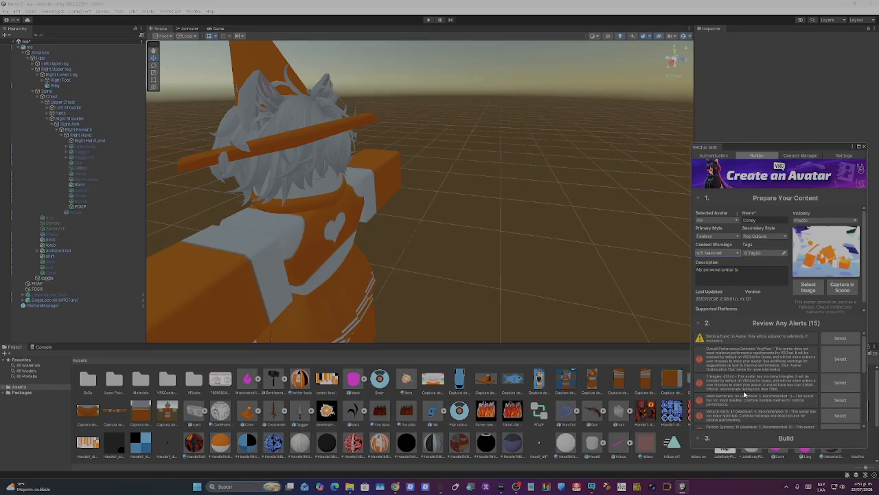
scroll(745, 395, down, 5)
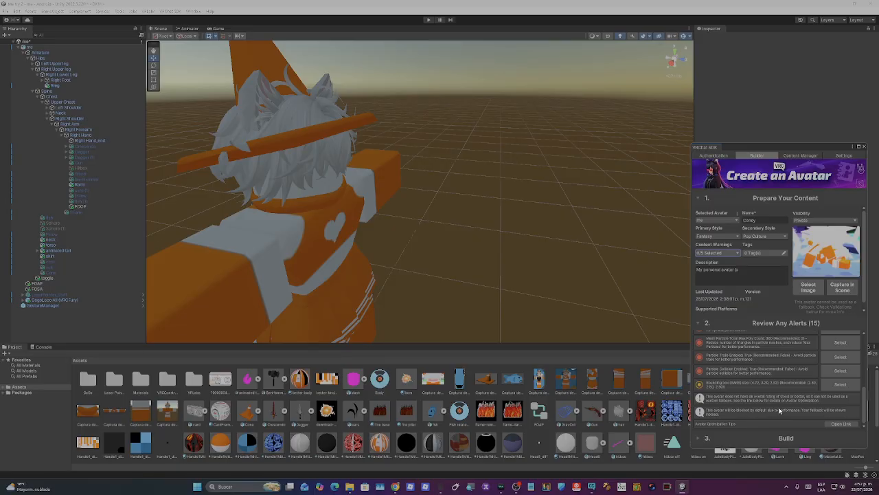
scroll(780, 410, up, 5)
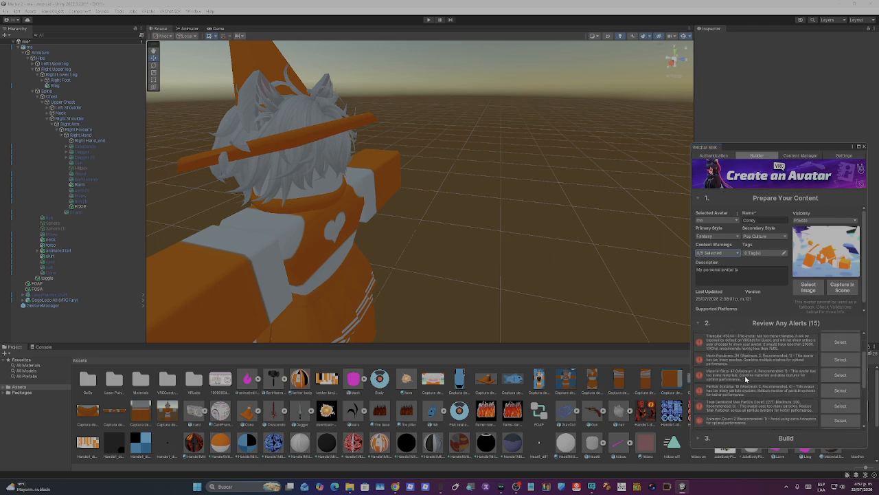
scroll(733, 351, down, 2)
scroll(567, 250, down, 5)
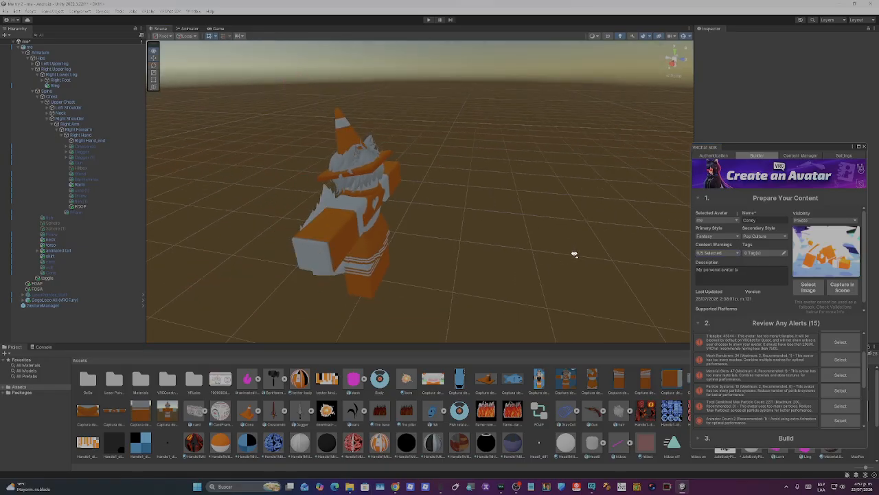
scroll(759, 388, down, 4)
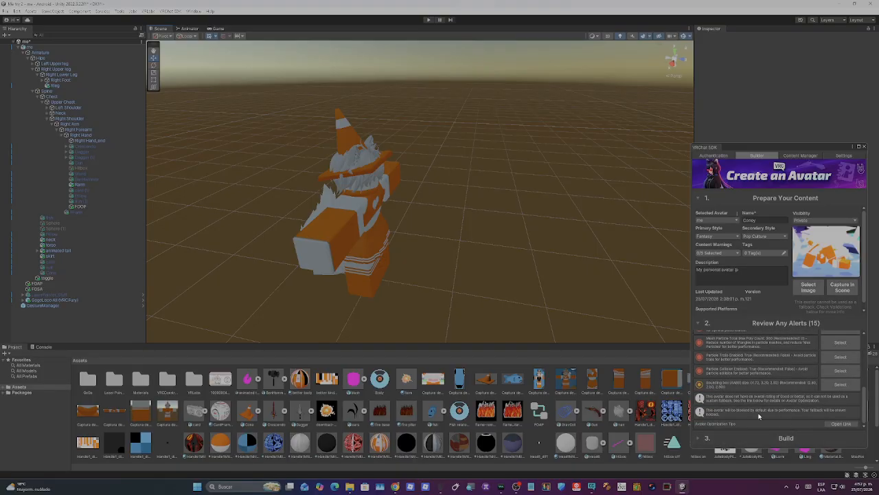
scroll(542, 253, up, 4)
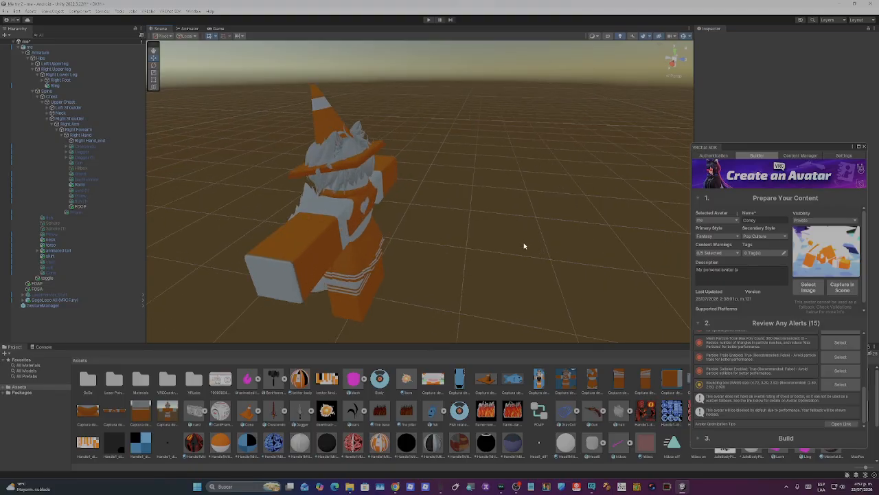
scroll(773, 344, up, 3)
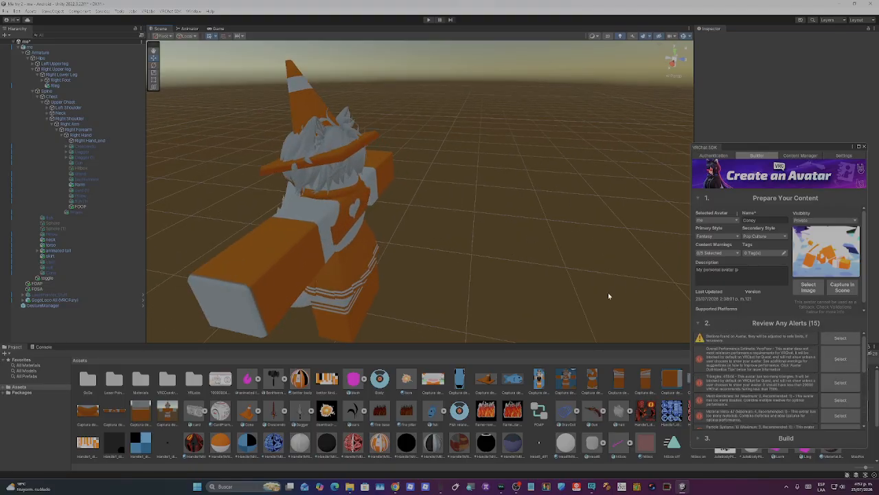
right_drag(609, 294, 470, 244)
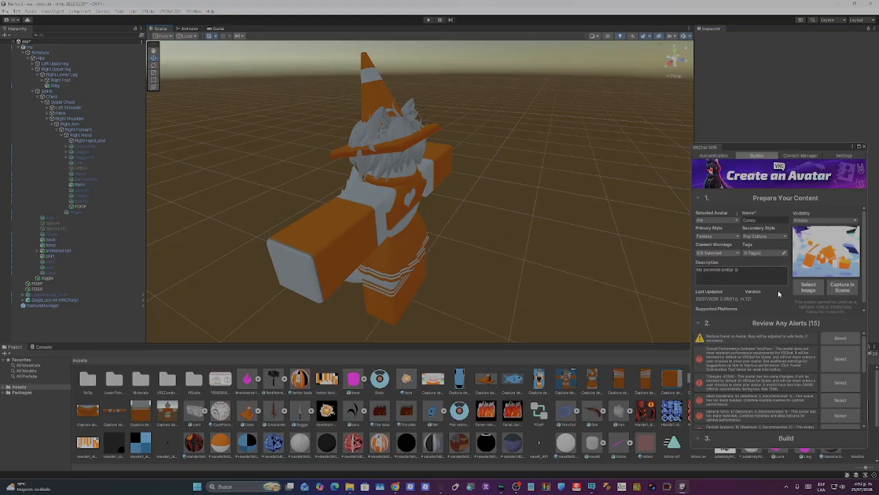
scroll(759, 398, down, 5)
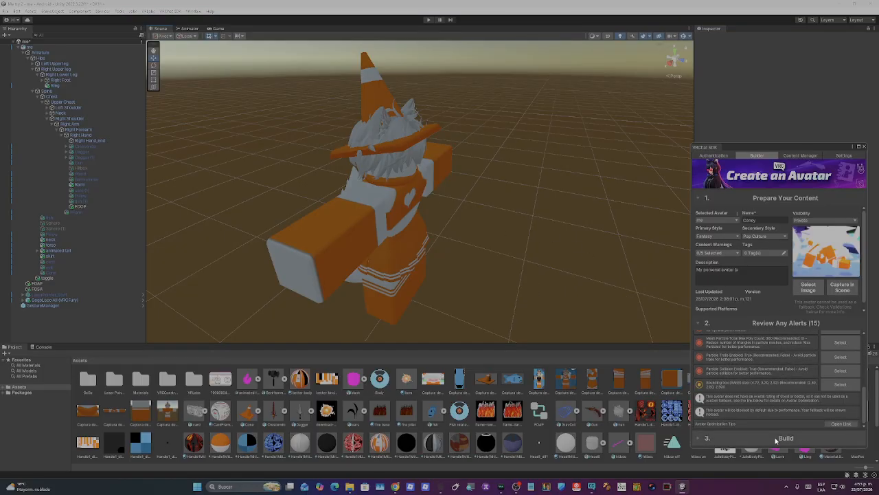
Step: Expand the Build section and keep the build type at Build & Publish Your Avatar Online
click(763, 438)
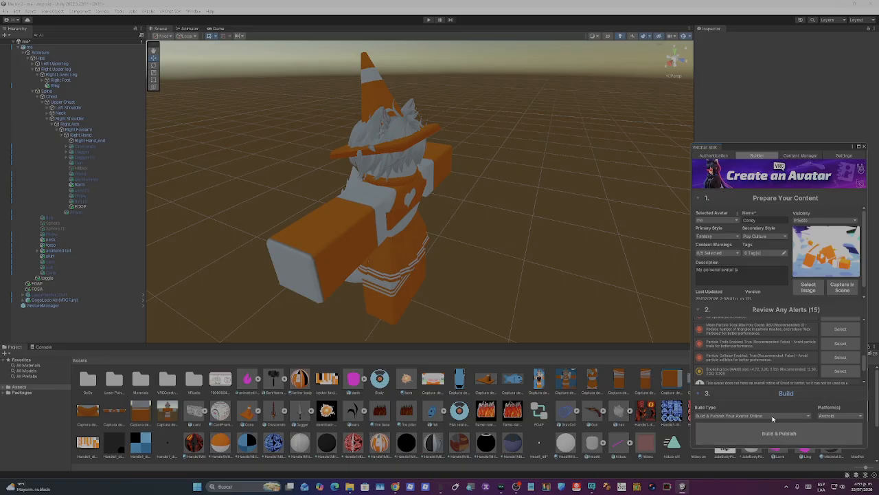
click(791, 416)
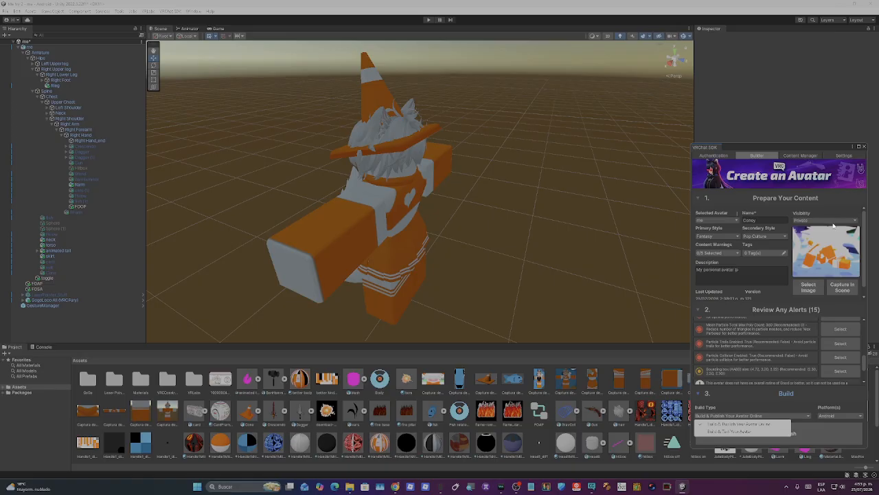
click(751, 411)
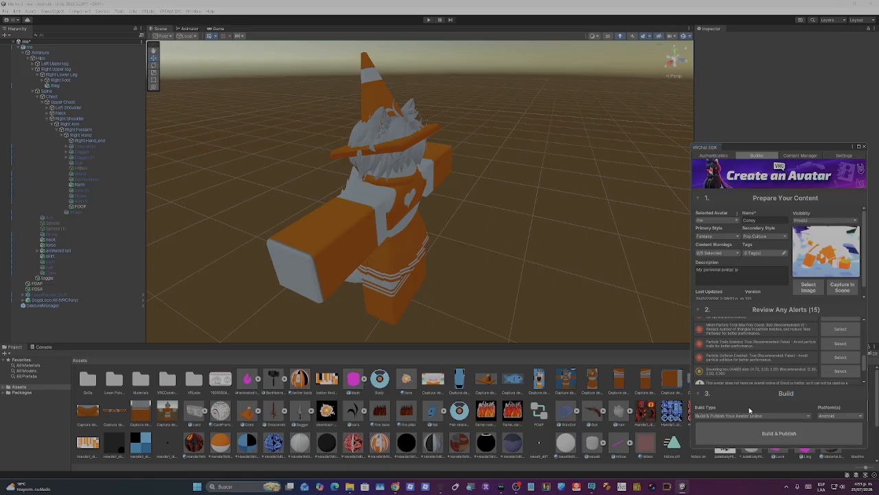
click(760, 417)
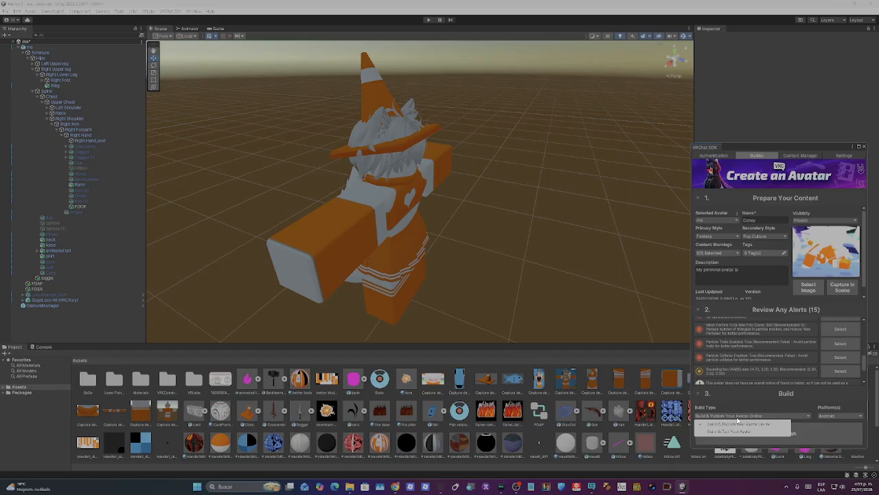
click(765, 425)
Step: Try enabling Windows among the build platforms and clear it again, leaving only Android selected
click(827, 417)
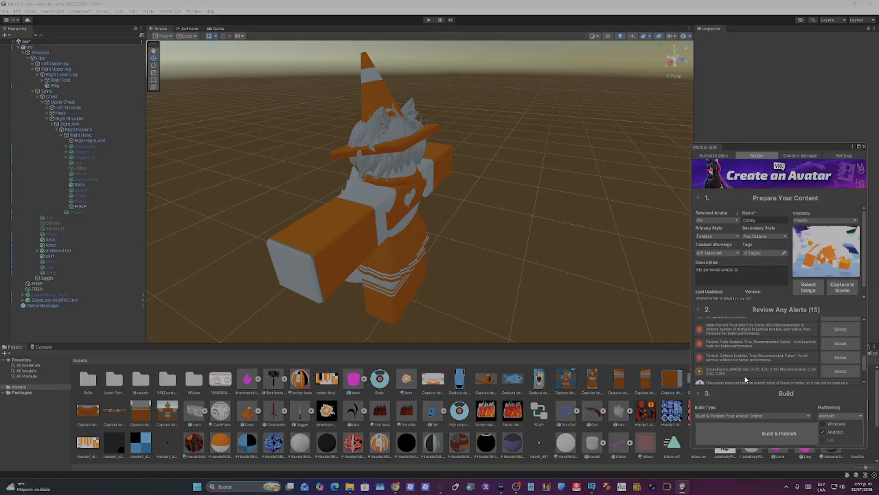
scroll(746, 377, down, 1)
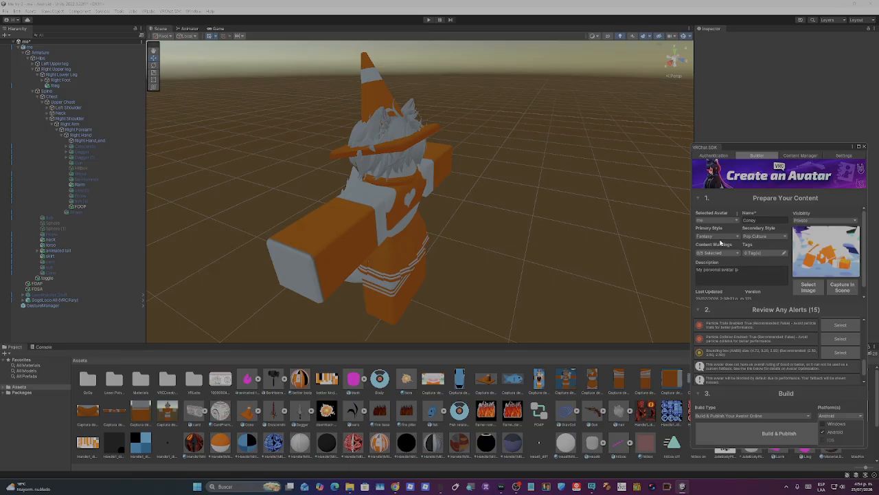
click(823, 425)
click(823, 426)
click(809, 406)
click(829, 416)
click(824, 425)
click(823, 425)
click(811, 410)
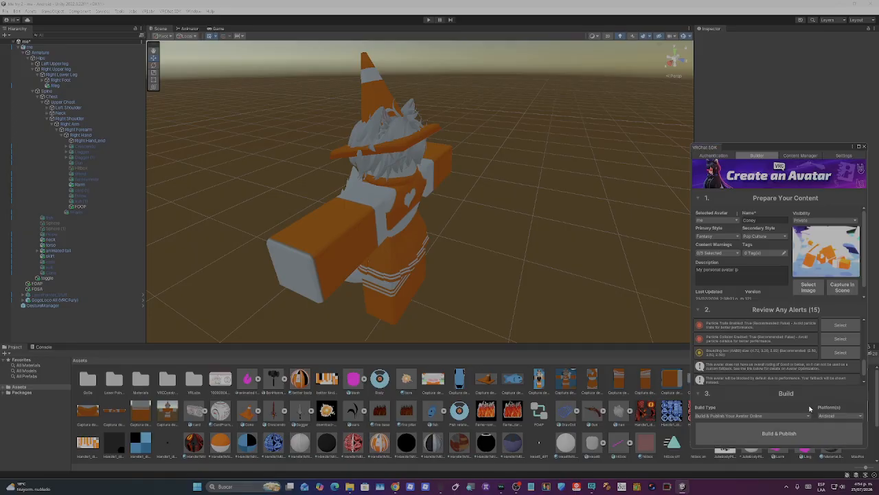
click(835, 417)
click(823, 424)
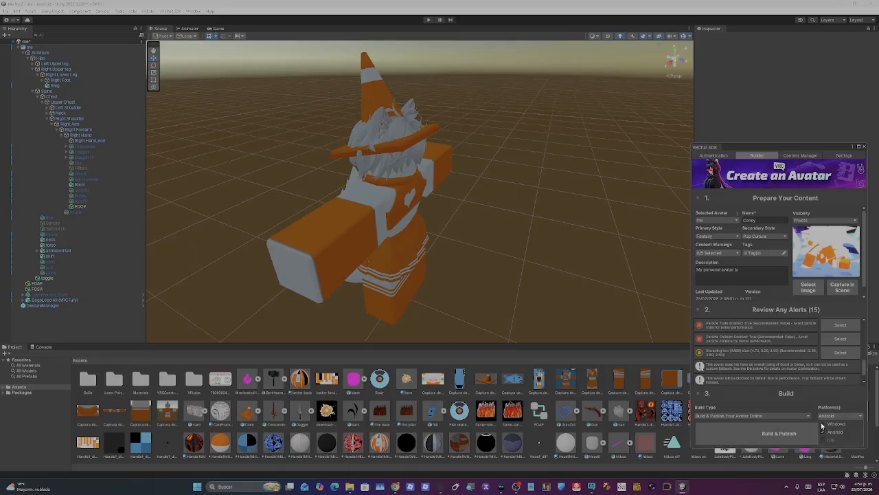
click(823, 424)
click(813, 412)
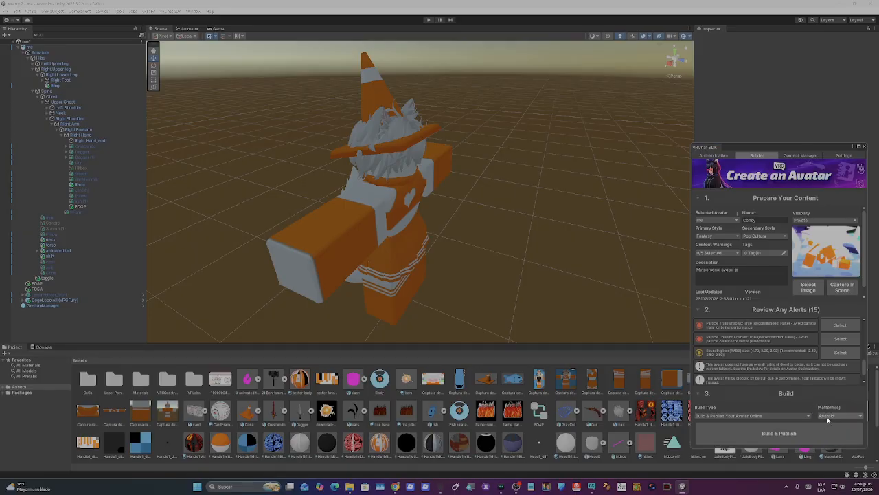
Step: Switch the build platform to Windows only, and restore Android as the sole platform
click(828, 416)
click(824, 431)
click(823, 425)
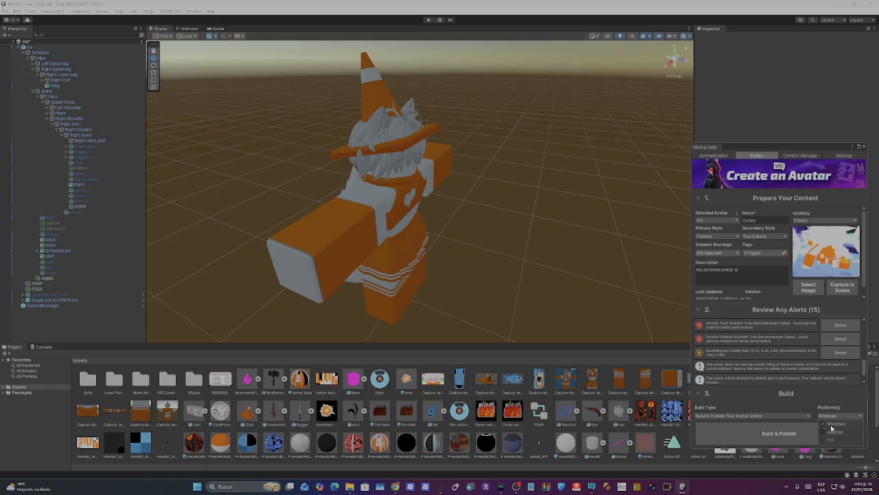
click(824, 425)
click(824, 432)
click(801, 409)
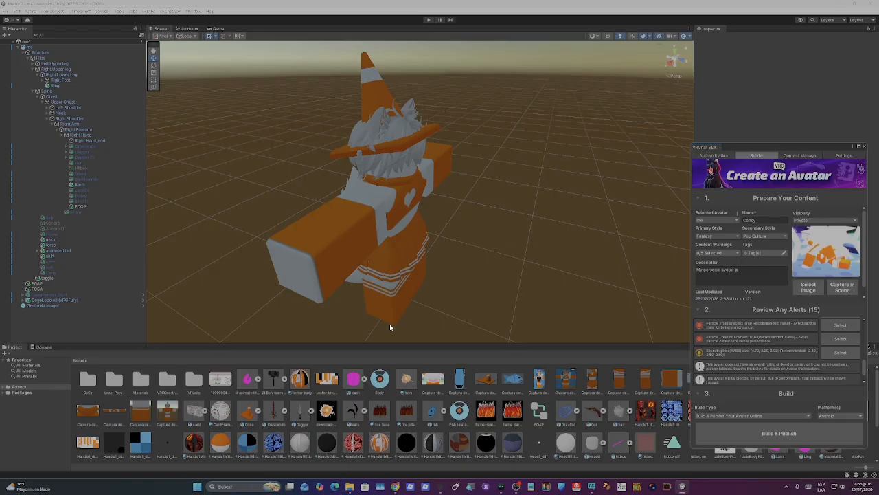
Step: Activate the Crescendo weapon in the avatar's right hand and select its Particle System (1) child object
alt+drag(509, 289, 446, 284)
scroll(515, 284, down, 5)
right_drag(446, 283, 299, 263)
key(w)
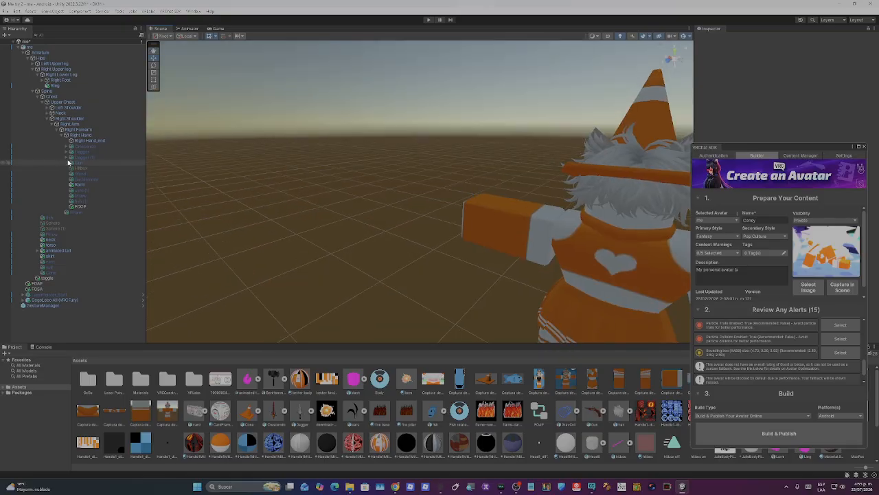
click(85, 146)
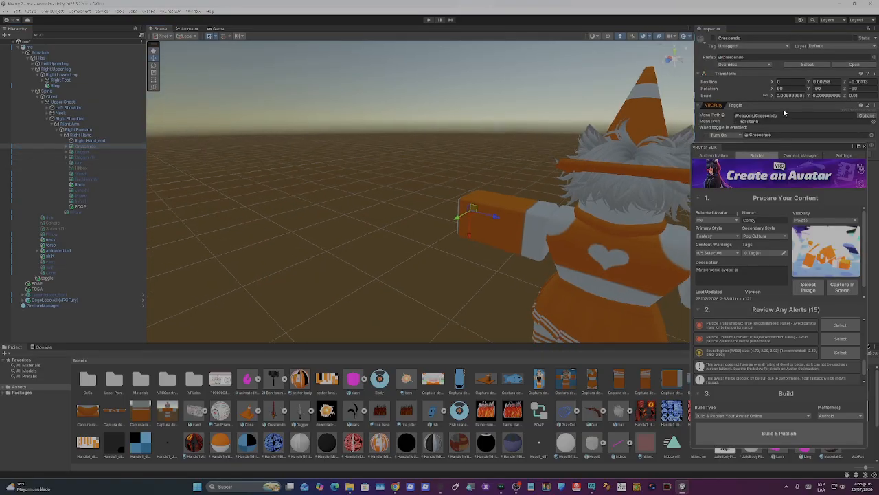
click(713, 38)
right_drag(526, 189, 511, 201)
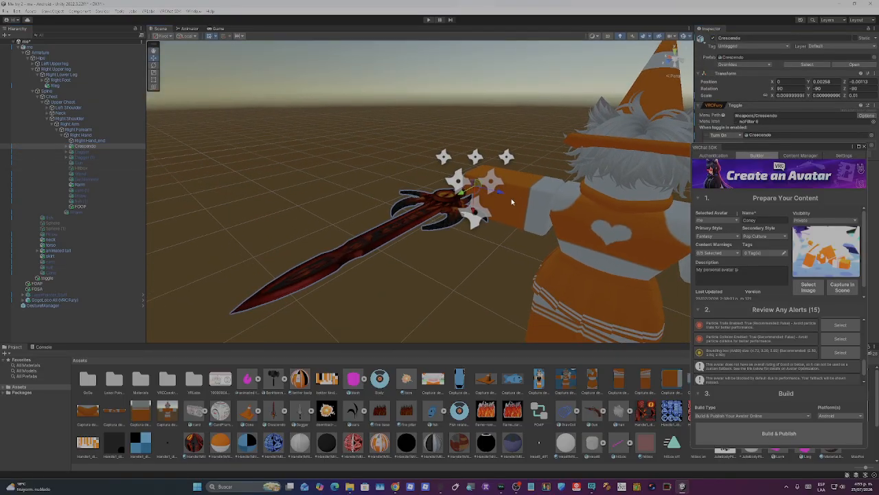
click(66, 146)
click(88, 152)
click(96, 157)
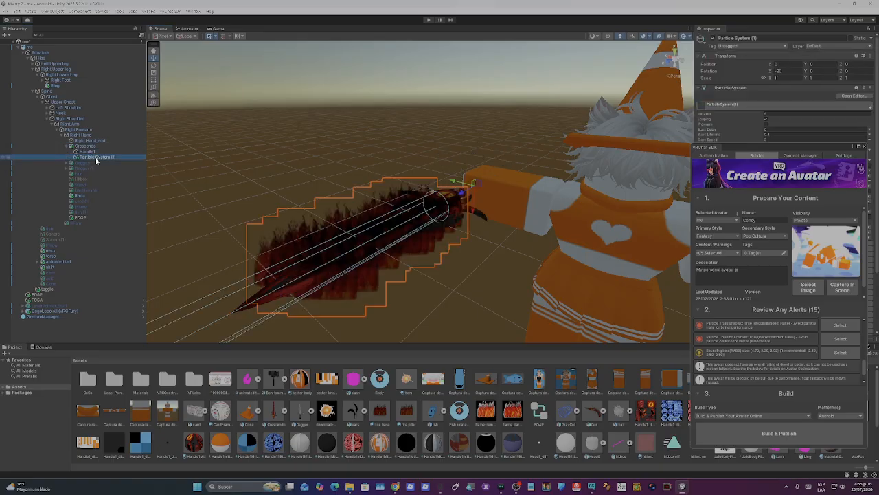
Step: Examine the sword's flame effect, deactivate the Crescendo object and collapse its hierarchy entry
right_drag(577, 102, 559, 120)
click(401, 94)
right_drag(400, 94, 622, 127)
click(318, 169)
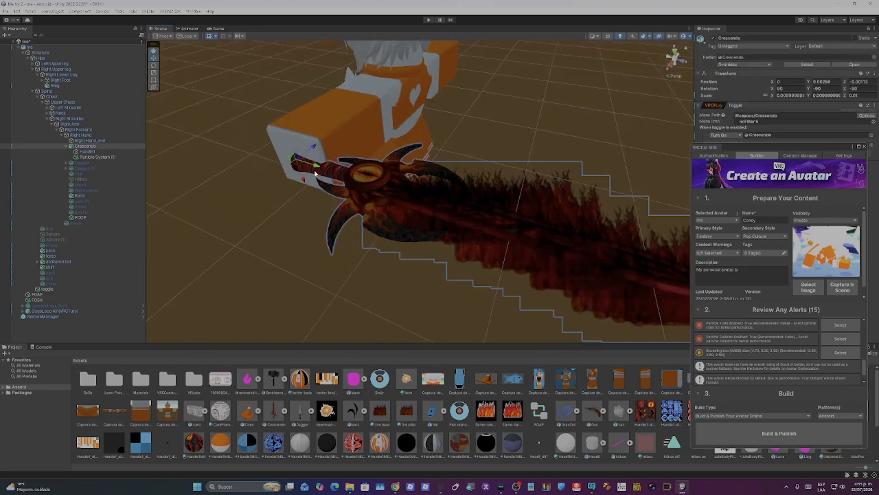
click(713, 37)
right_drag(504, 127, 516, 169)
click(161, 202)
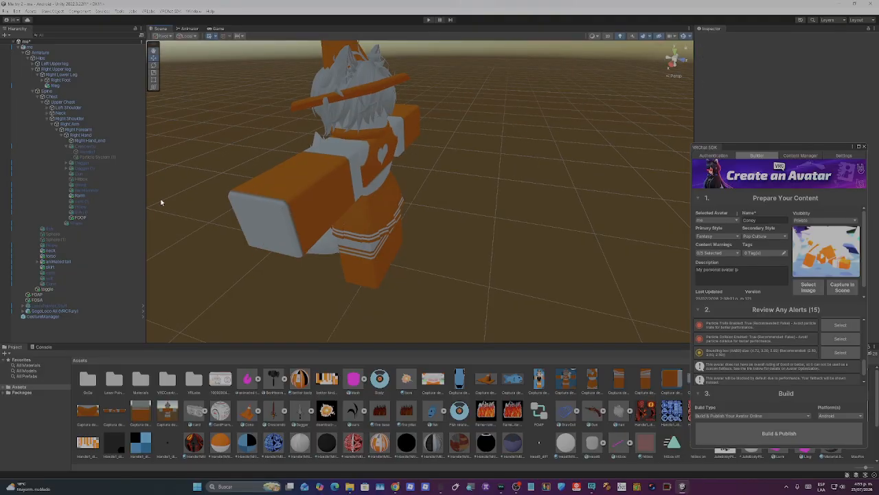
click(69, 146)
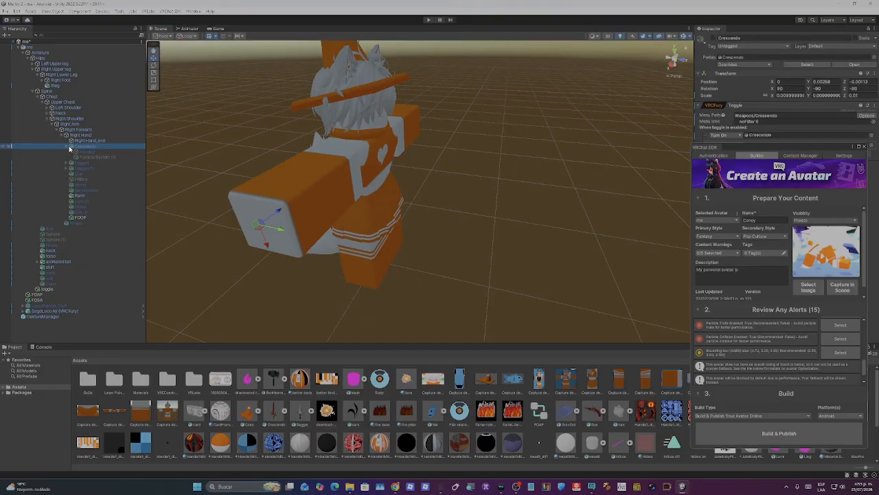
click(66, 146)
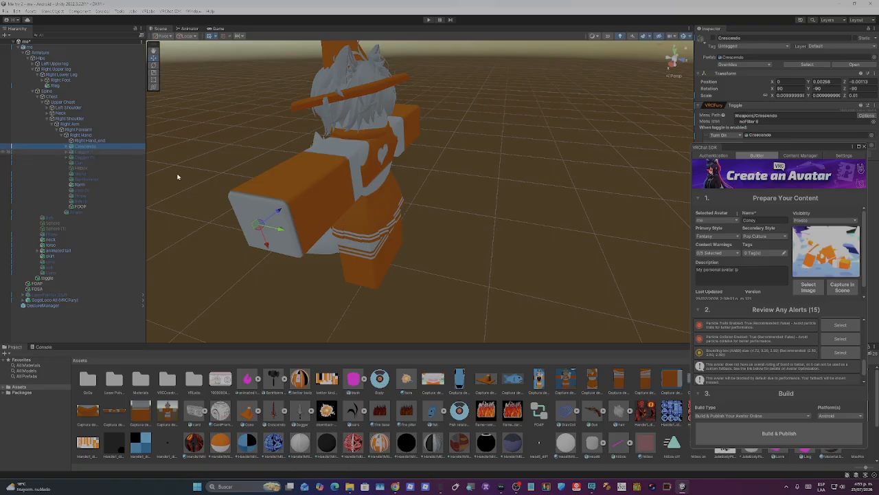
click(524, 237)
key(w)
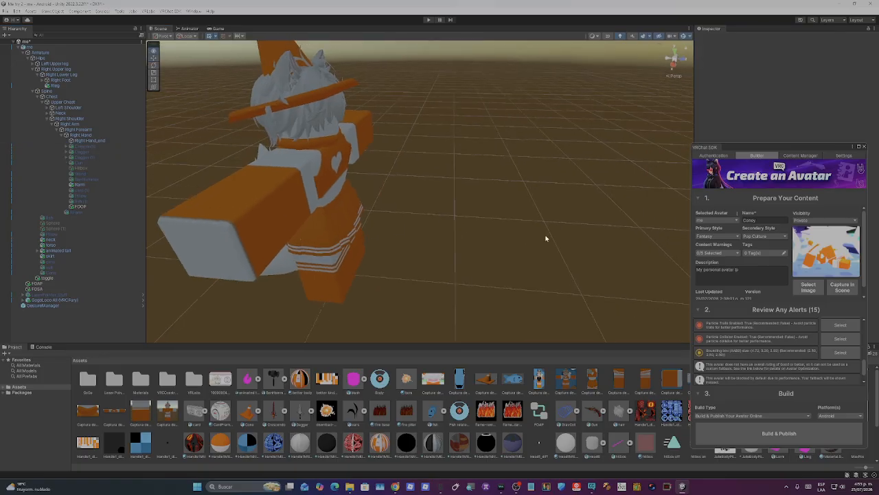
key(s)
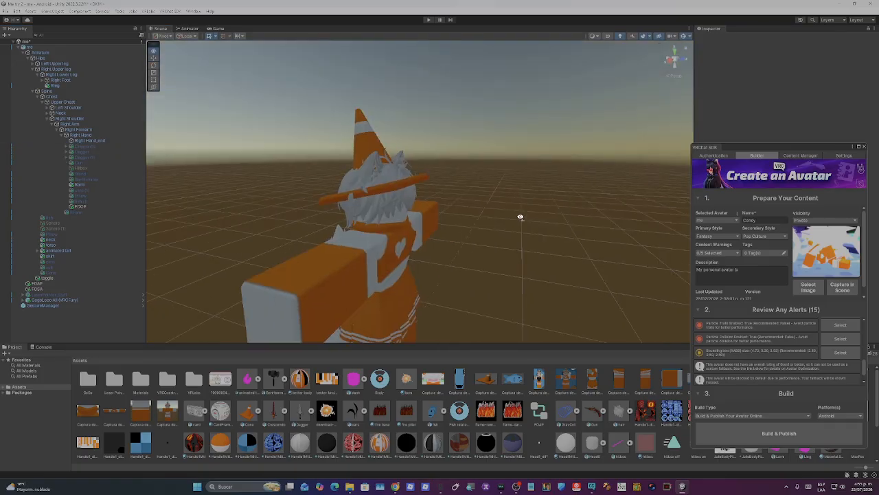